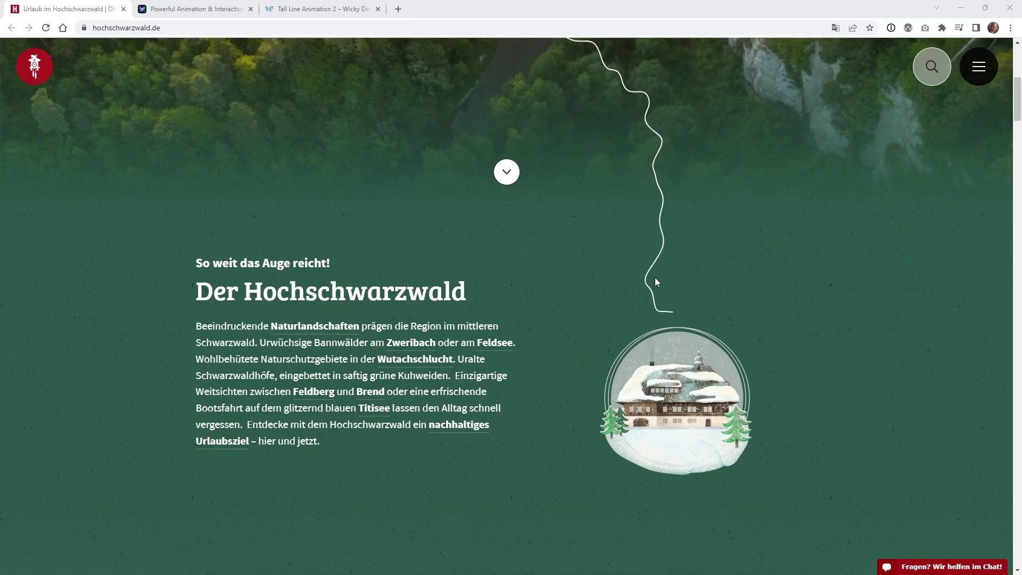
Examine how the white line draws itself down the hochschwarzwald.de home page, from the intro section past the Card highlights
scroll(656, 282, down, 4)
scroll(679, 297, down, 7)
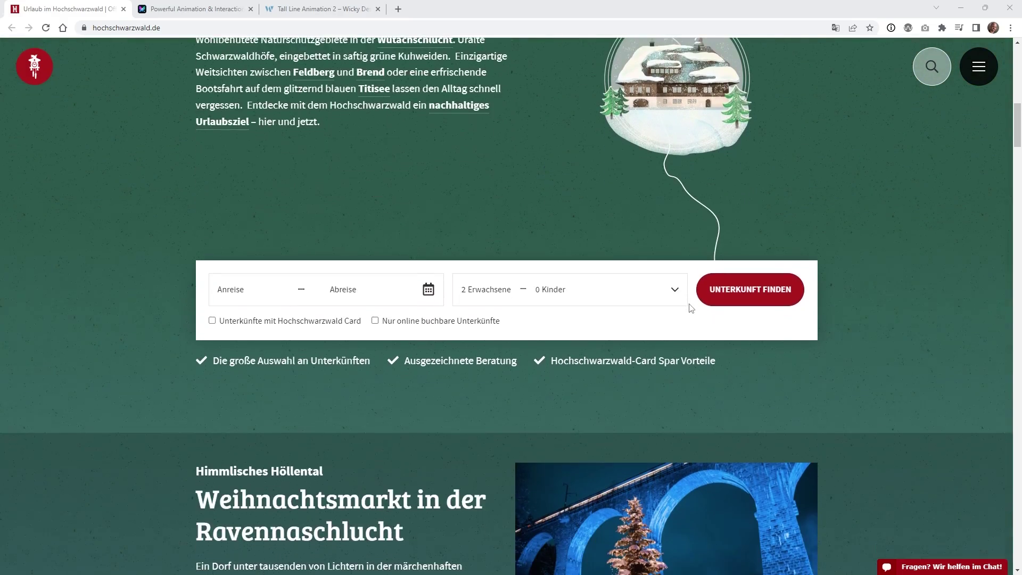
scroll(708, 322, down, 7)
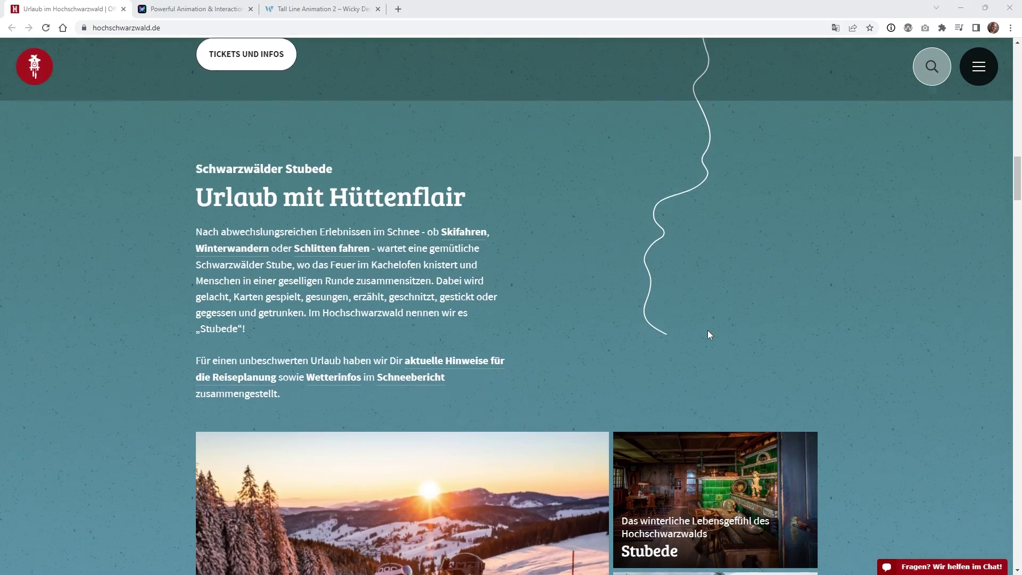
scroll(709, 335, down, 4)
scroll(707, 330, down, 7)
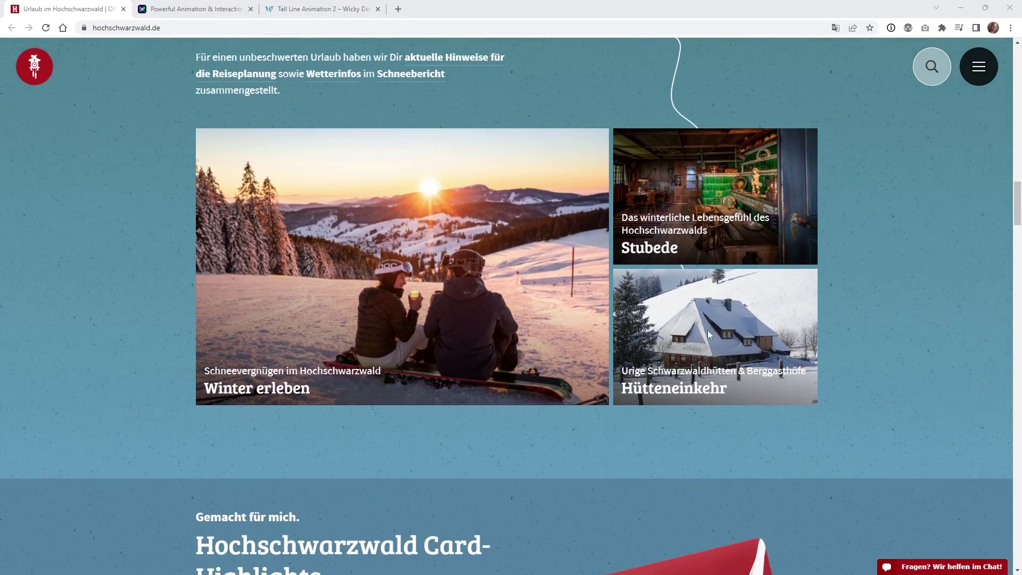
scroll(702, 333, down, 6)
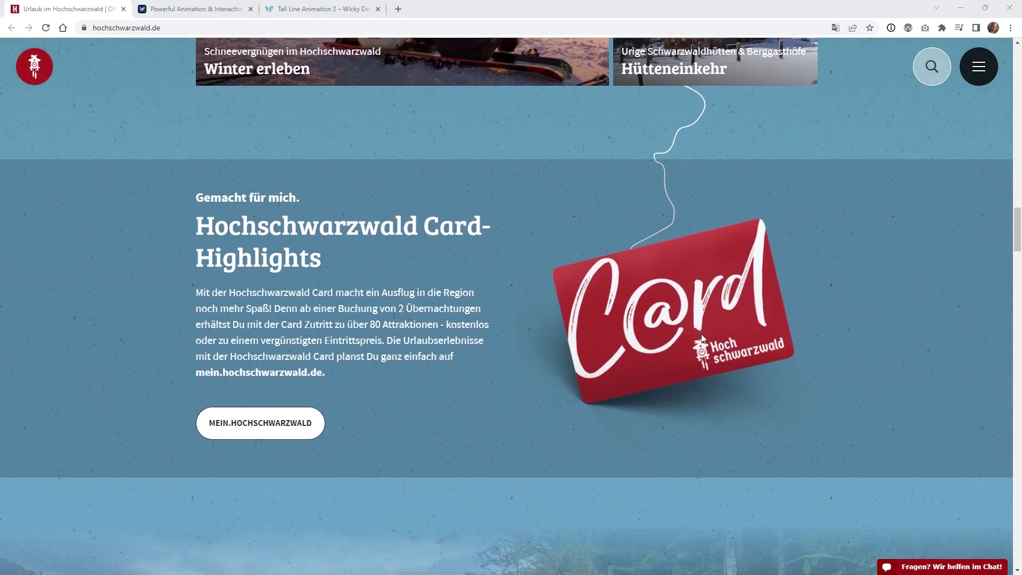
scroll(701, 338, down, 2)
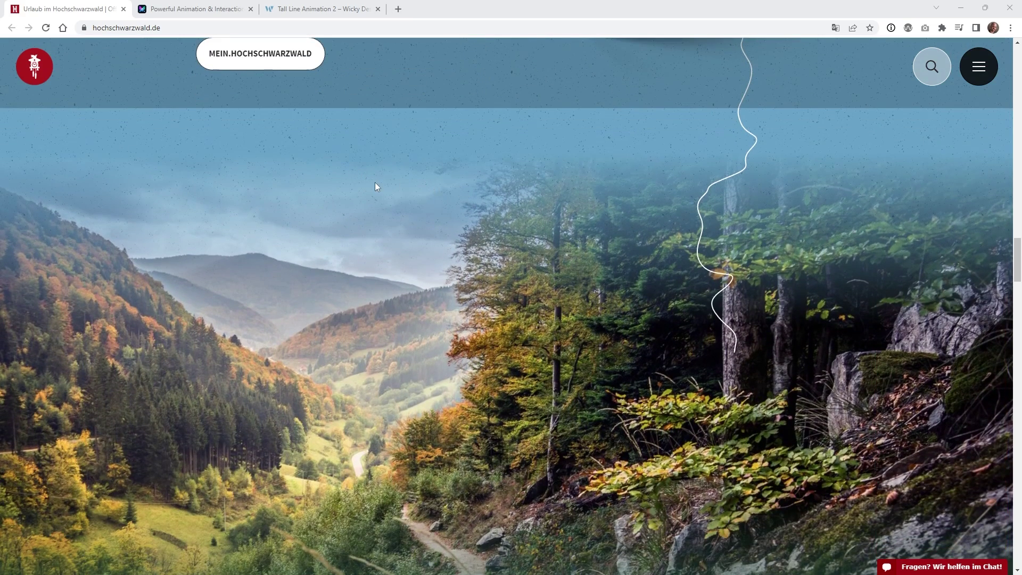
Look at the motion.page site, and examine the hochschwarzwald.de line animation through the Schwarzwälder Naturhighlights section
click(185, 4)
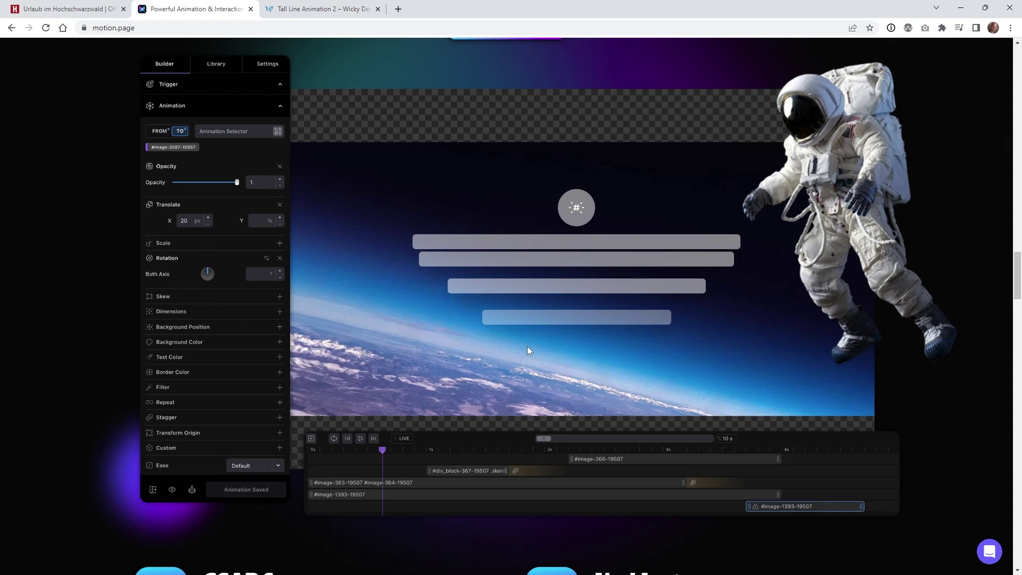
click(69, 9)
scroll(630, 304, down, 2)
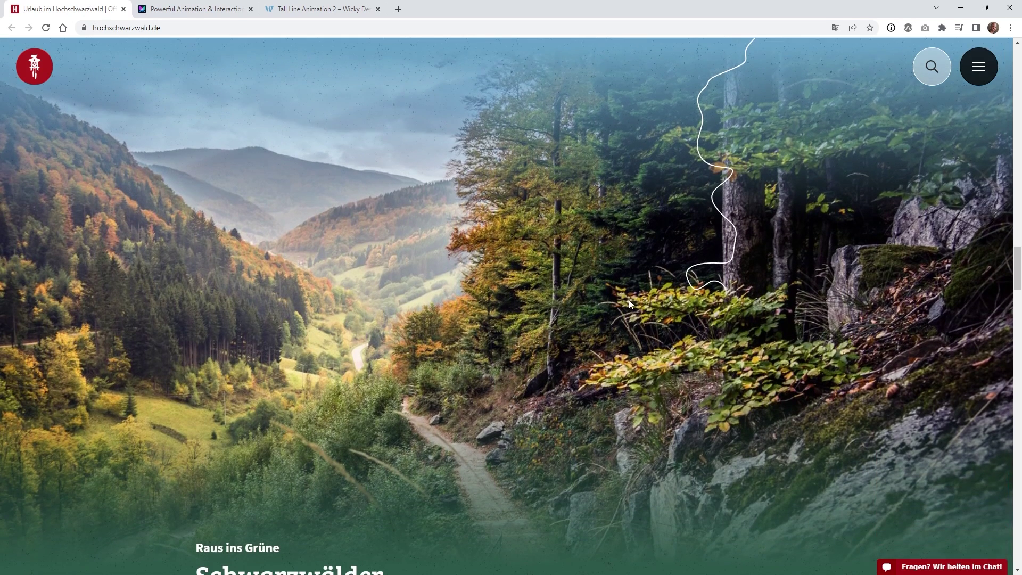
scroll(639, 298, down, 2)
scroll(688, 286, down, 3)
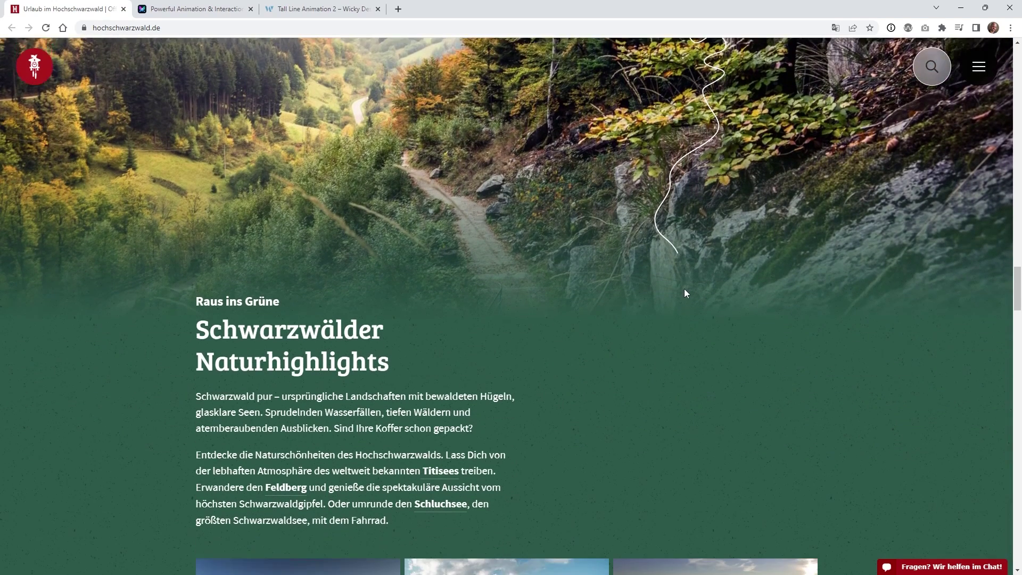
scroll(692, 292, down, 1)
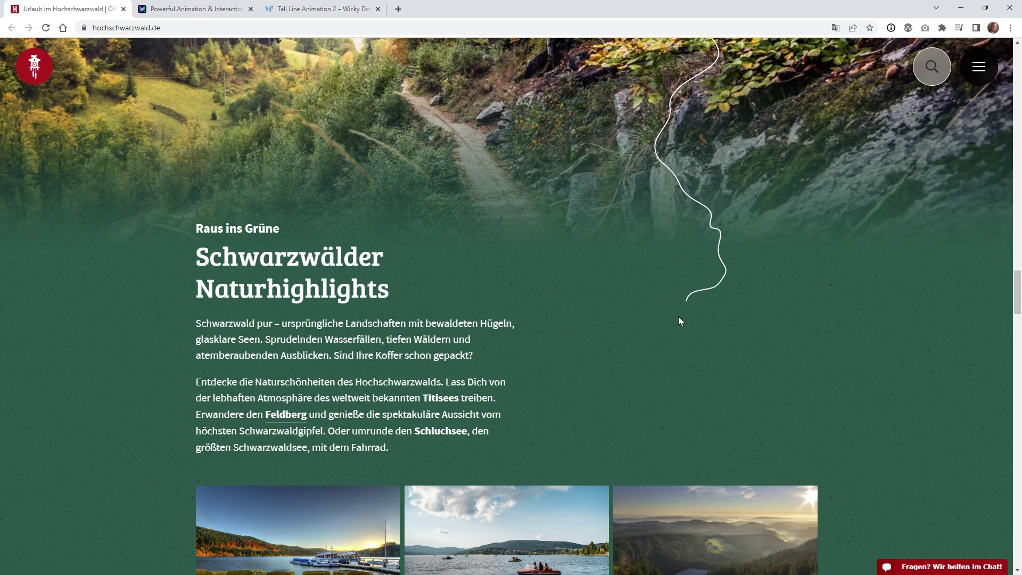
scroll(680, 316, down, 2)
scroll(707, 338, down, 1)
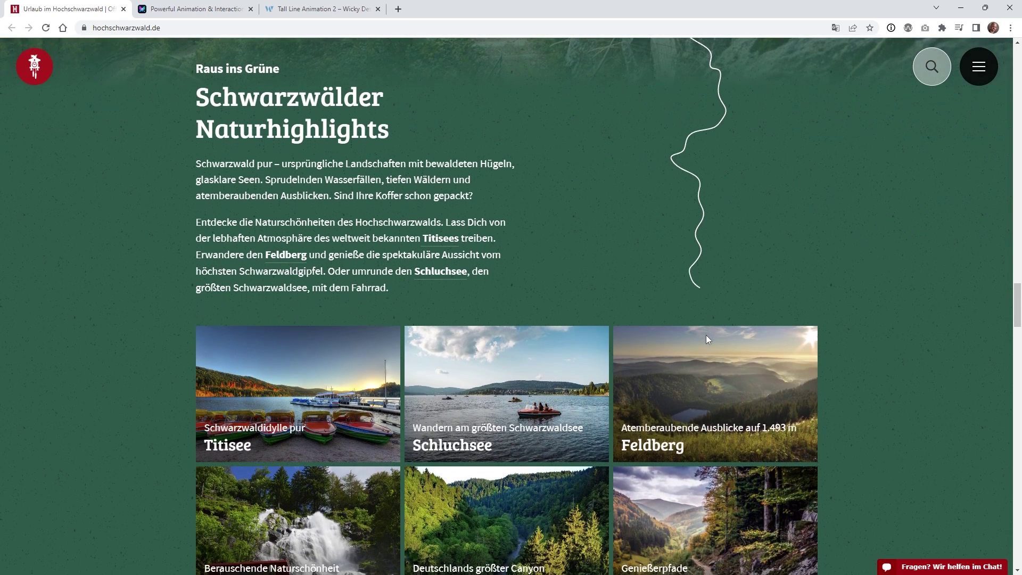
scroll(707, 339, down, 2)
scroll(707, 339, up, 1)
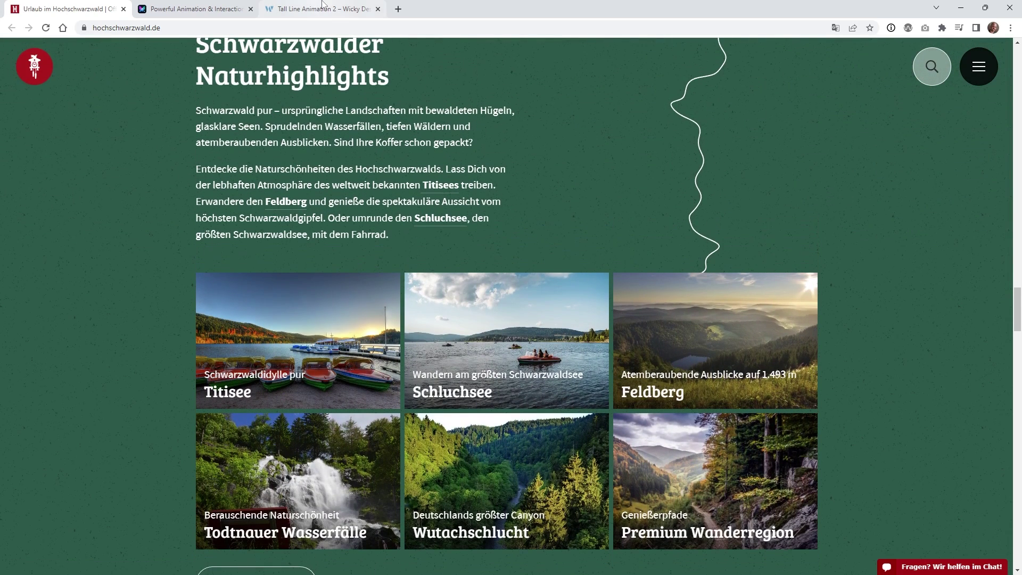
Switch to the Tall Line Animation 2 demo page and examine how its colored line draws down through the sections
click(322, 9)
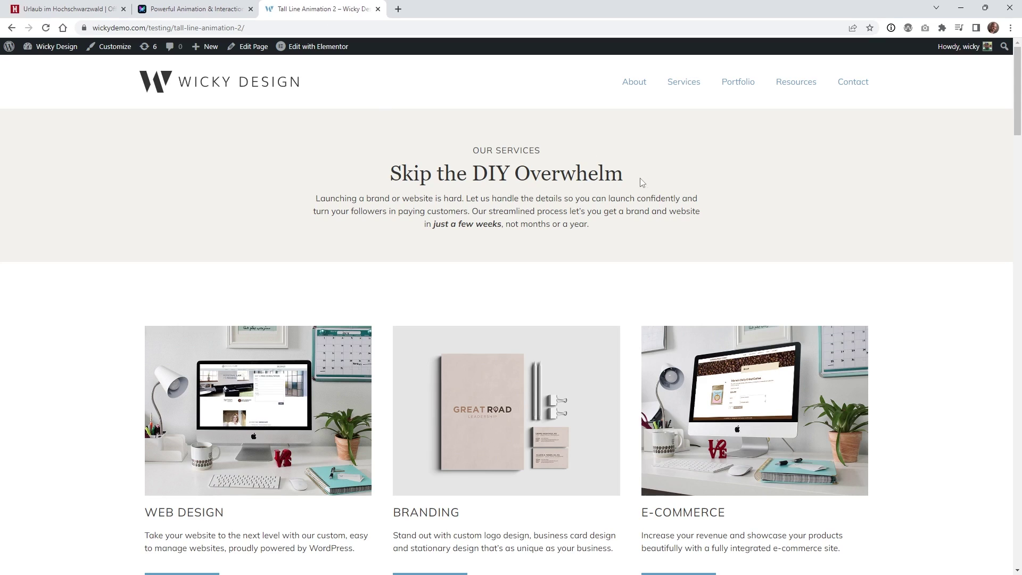
scroll(629, 187, down, 1)
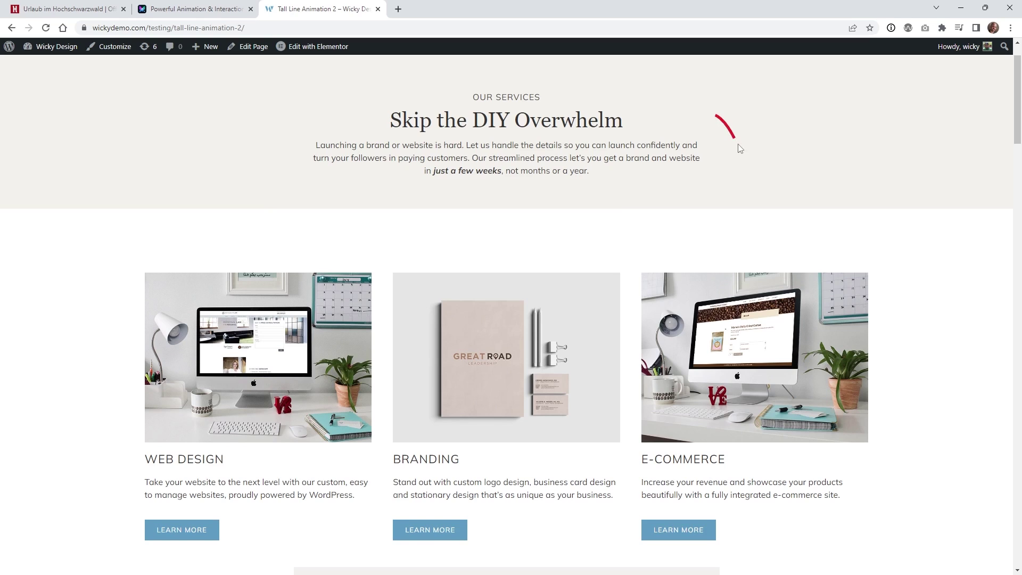
scroll(735, 134, down, 4)
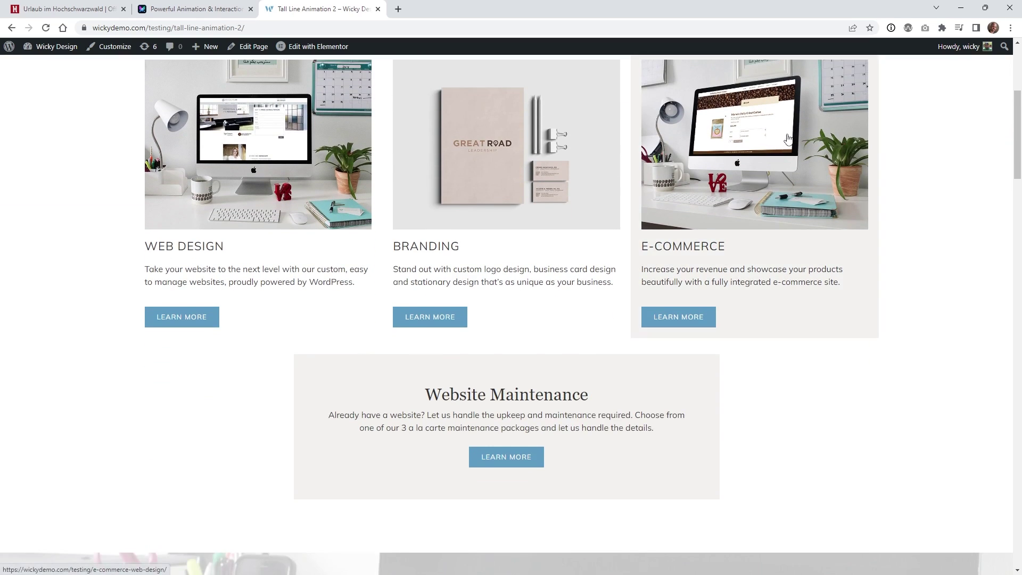
scroll(786, 143, down, 1)
scroll(780, 197, down, 2)
scroll(749, 191, down, 3)
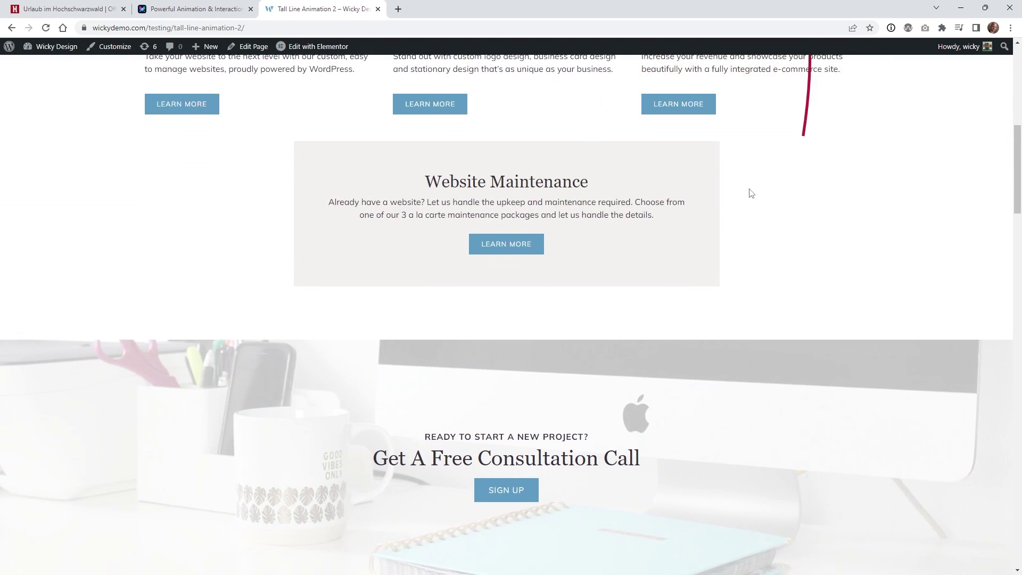
scroll(861, 213, down, 2)
scroll(864, 213, down, 1)
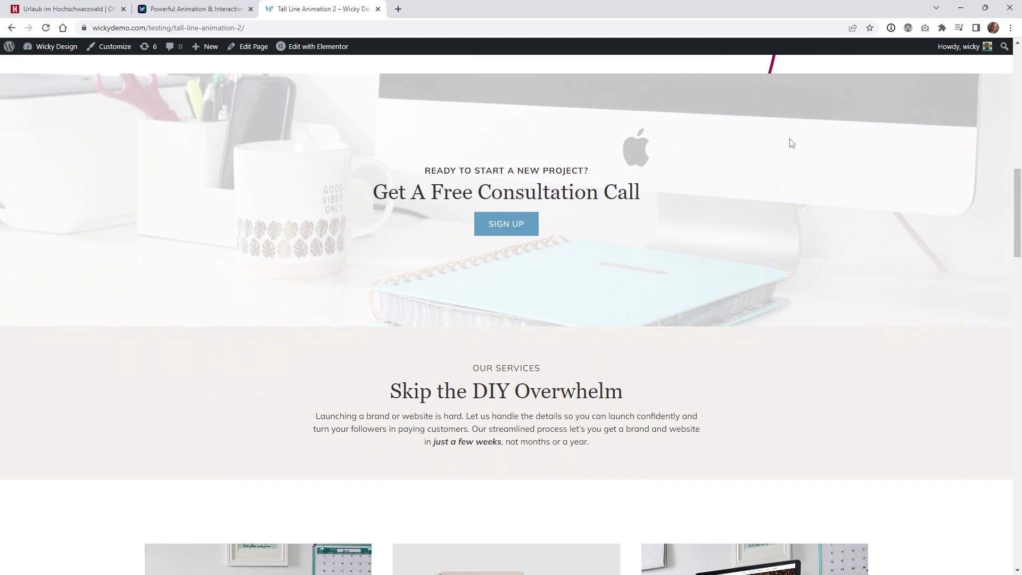
scroll(760, 321, down, 2)
scroll(760, 320, down, 2)
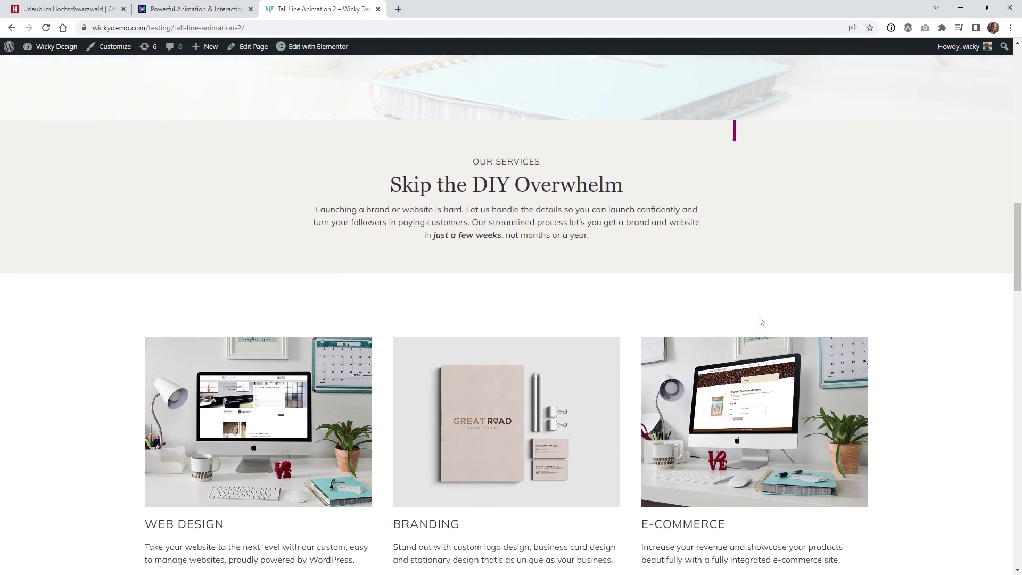
scroll(847, 266, down, 4)
scroll(915, 261, down, 5)
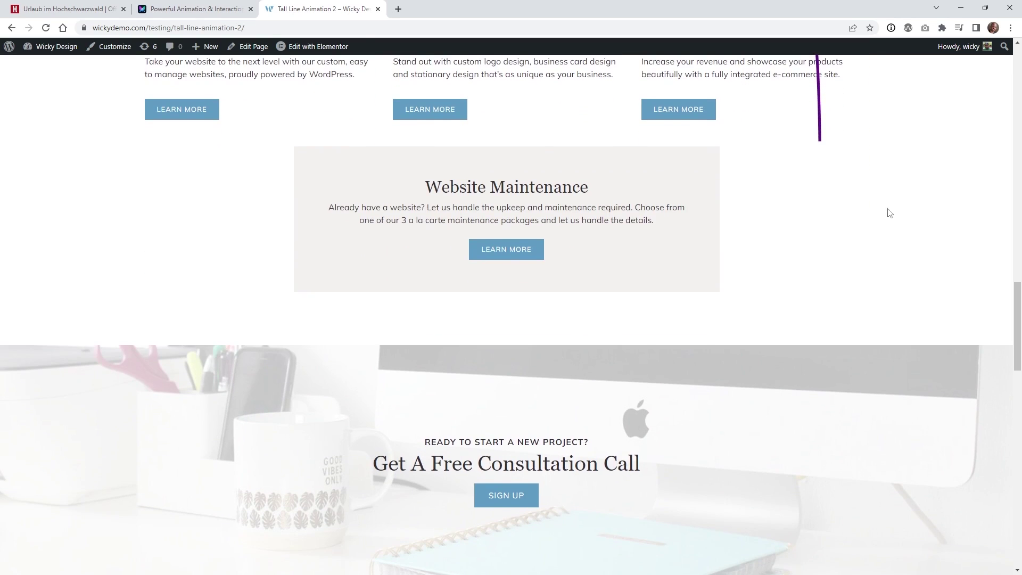
scroll(884, 203, down, 2)
scroll(852, 160, down, 2)
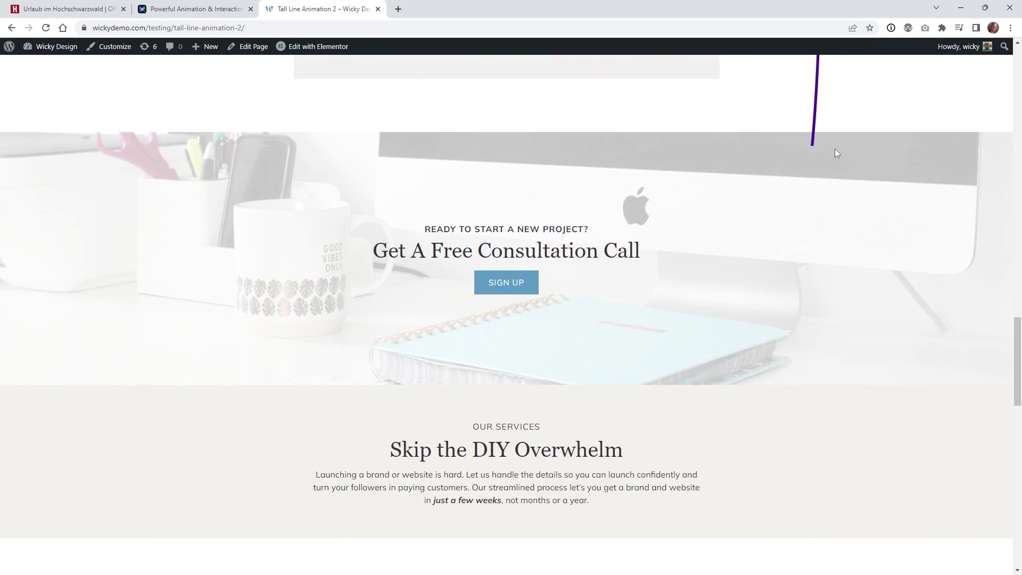
scroll(835, 150, down, 3)
scroll(835, 151, down, 5)
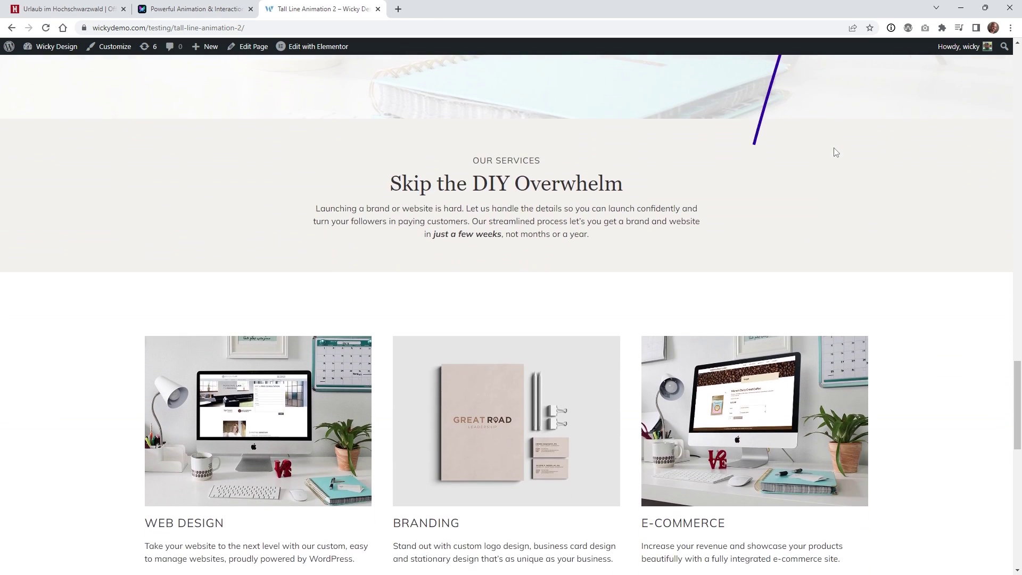
scroll(836, 154, down, 2)
scroll(841, 161, up, 1)
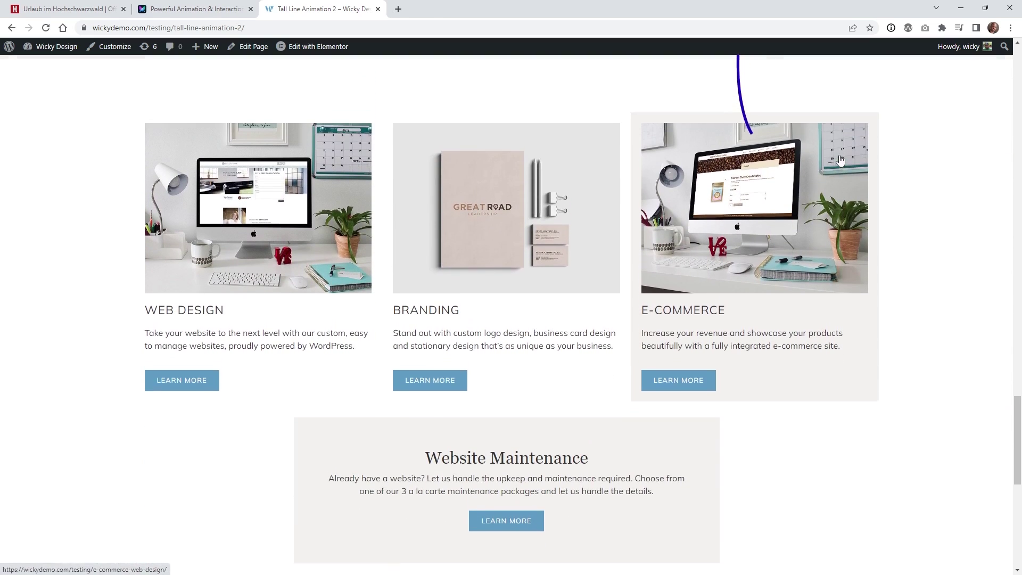
scroll(885, 171, down, 1)
Examine how the demo page's line retracts on the way back up to the first section and redraws going down
scroll(885, 188, up, 8)
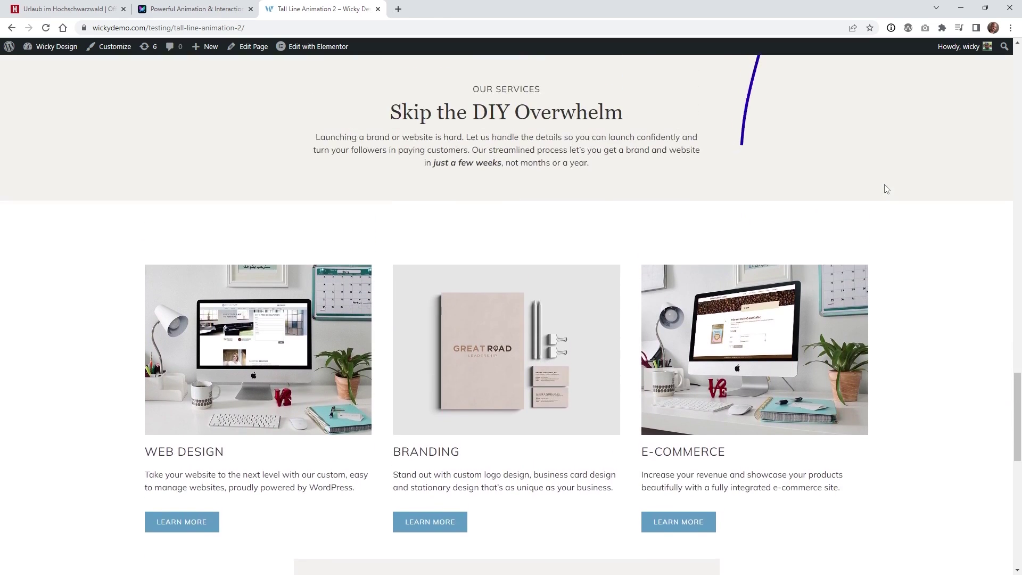
scroll(886, 189, down, 10)
scroll(887, 189, up, 5)
scroll(886, 189, up, 14)
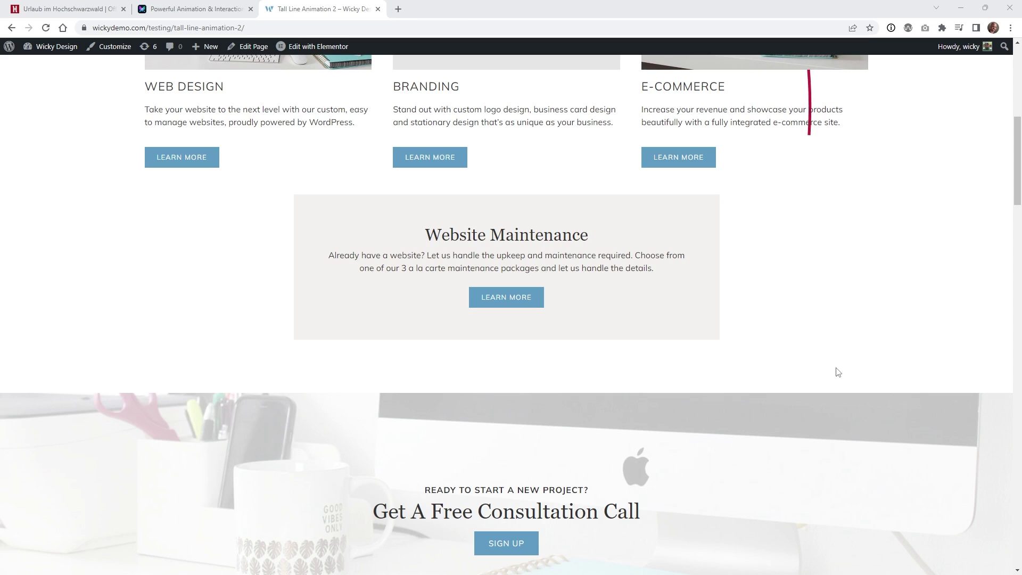
scroll(850, 267, up, 7)
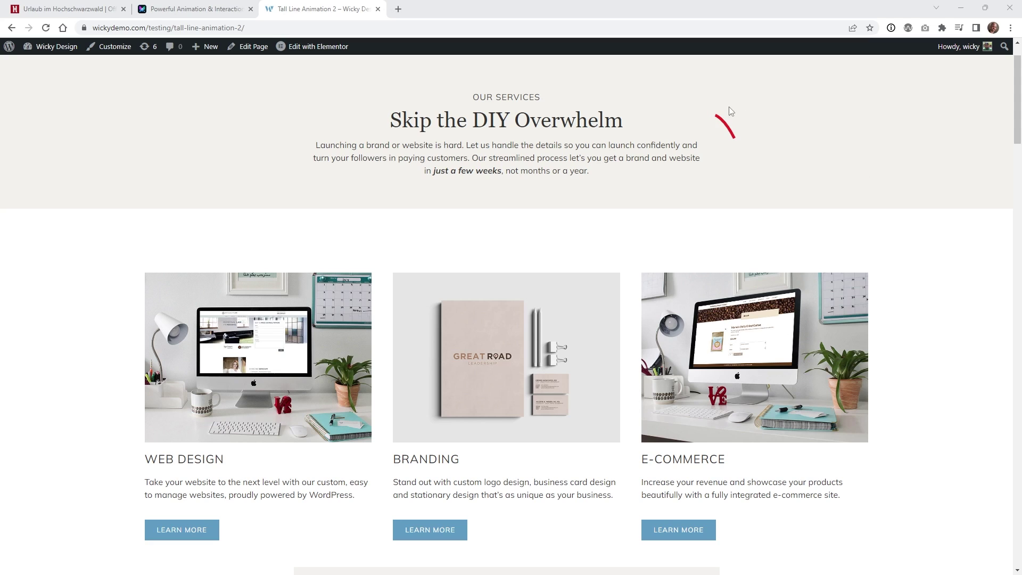
scroll(770, 143, down, 7)
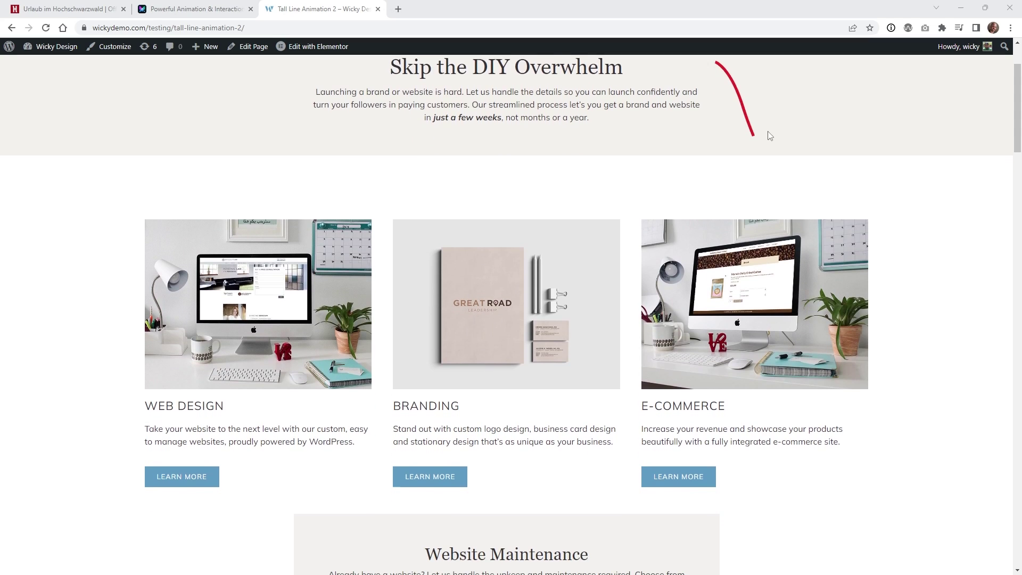
scroll(827, 244, down, 1)
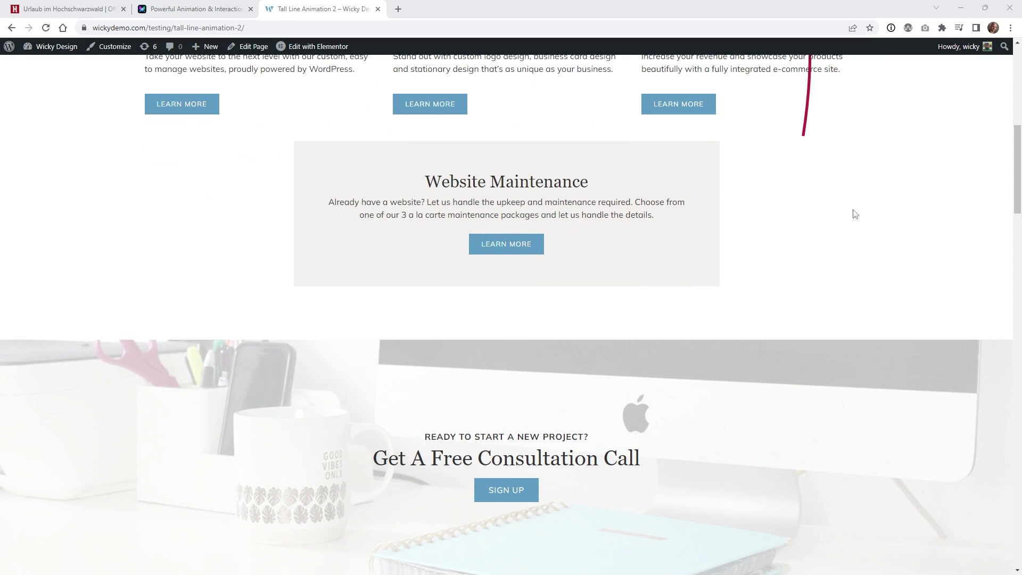
scroll(855, 214, down, 2)
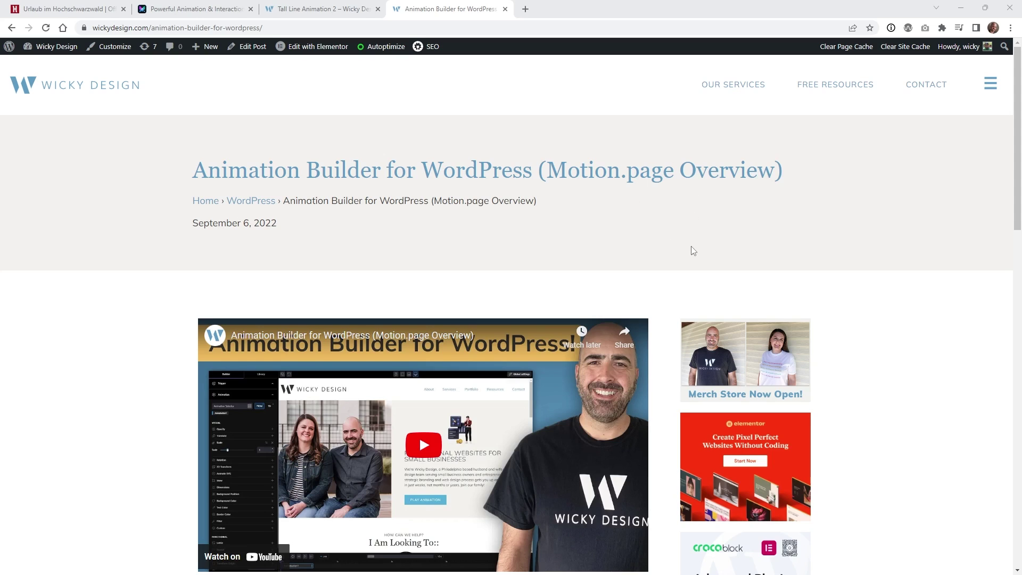
View the Wicky Design post "Animation Builder for WordPress (Motion.page Overview)"
scroll(694, 250, down, 1)
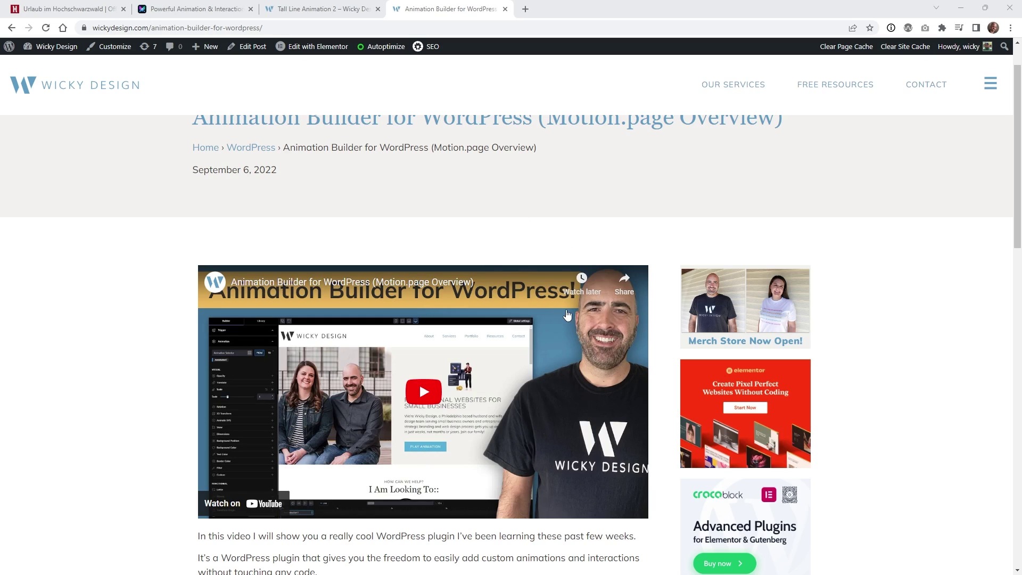
mouse_move(965, 46)
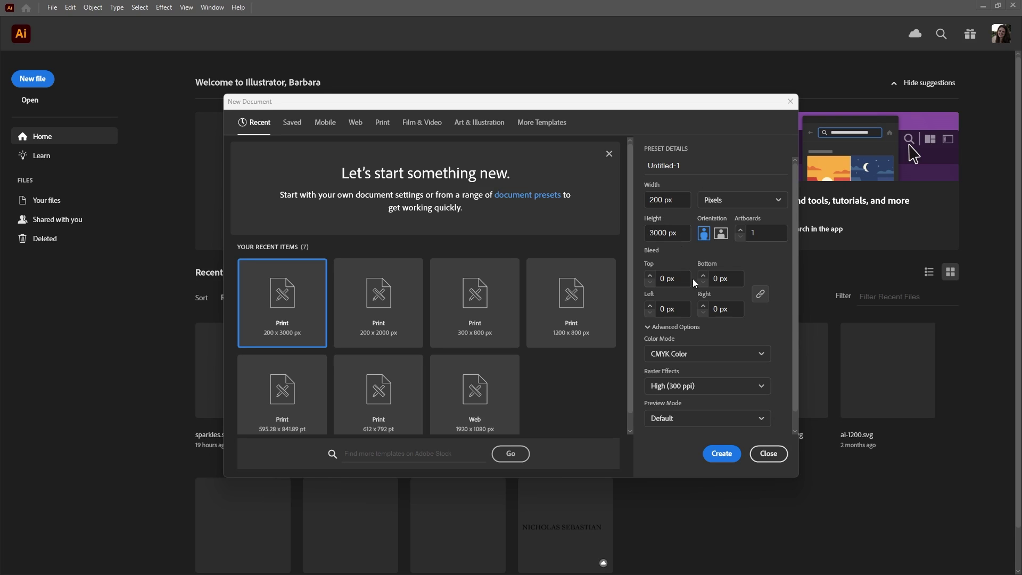
In Illustrator, create a new document 200 px wide and 3000 px high with one artboard
click(722, 454)
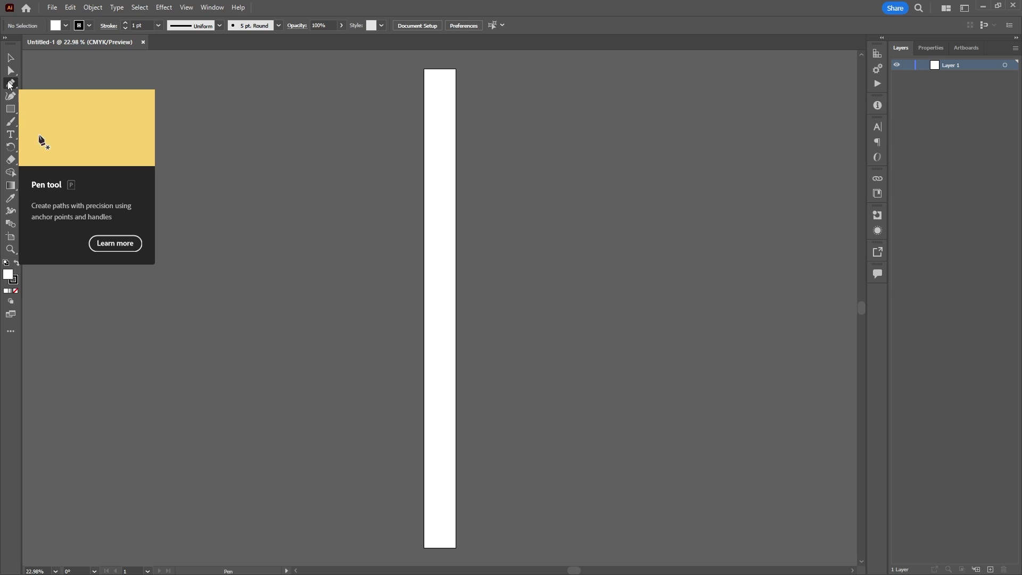
key(ctrl+equal)
key(ctrl+equal)
key(ctrl+equal)
click(443, 62)
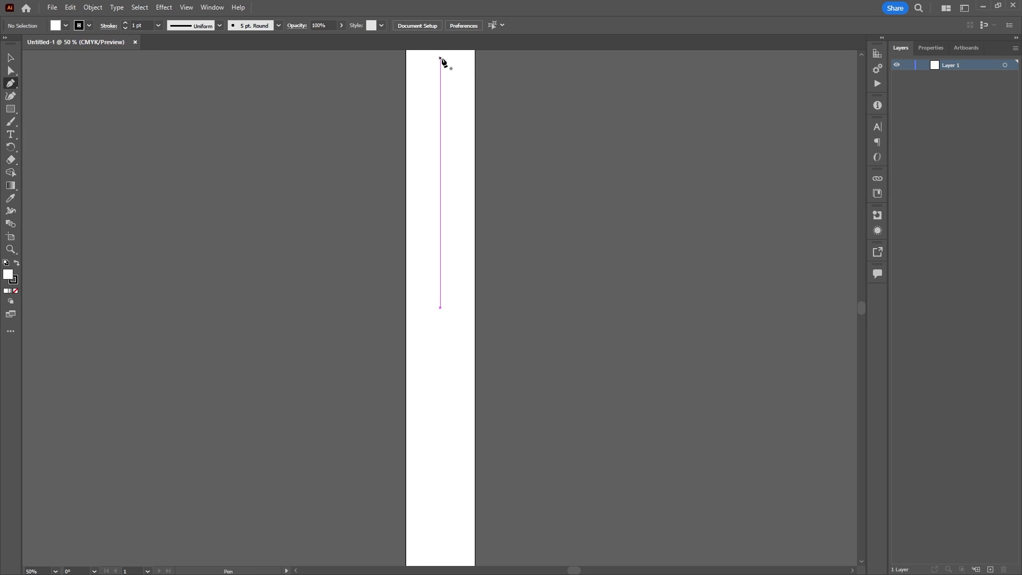
drag(438, 104, 415, 420)
key(ctrl+z)
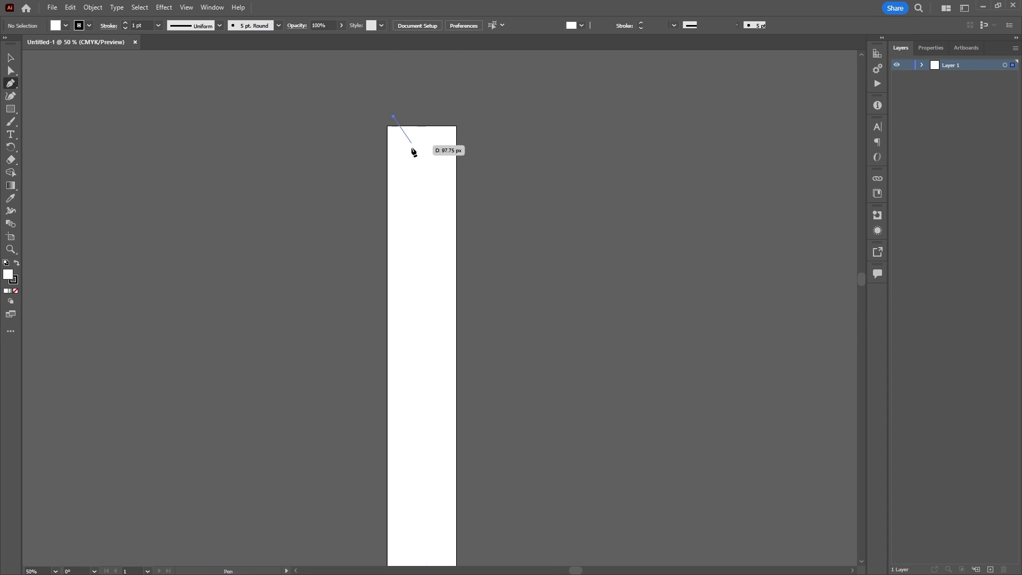
Draw the upper half of a smooth wavy path with the Pen tool, continuing down the artboard in alternating side-to-side curves
drag(433, 162, 446, 200)
drag(434, 261, 419, 303)
drag(397, 356, 426, 195)
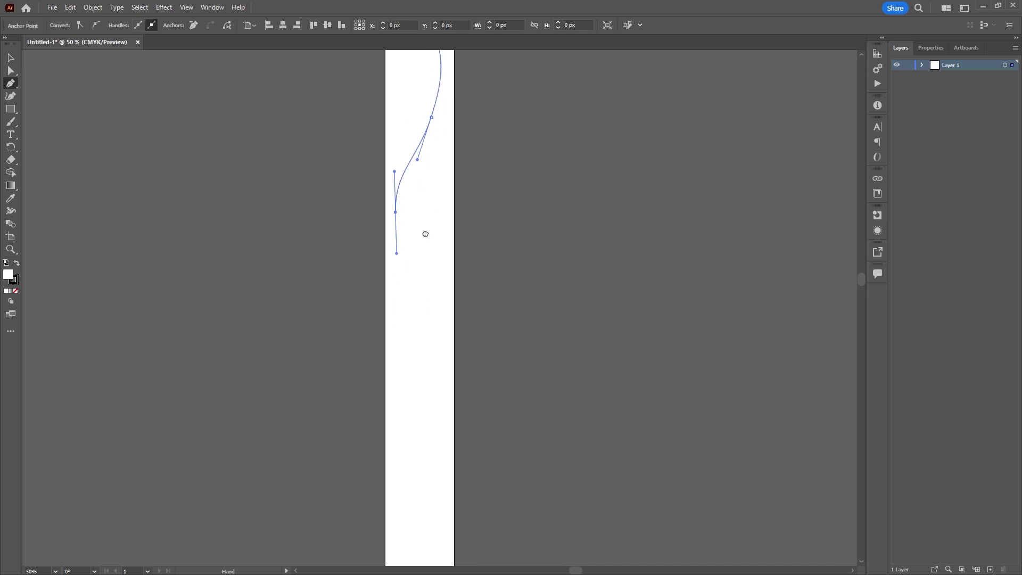
drag(429, 287, 433, 321)
drag(412, 392, 452, 271)
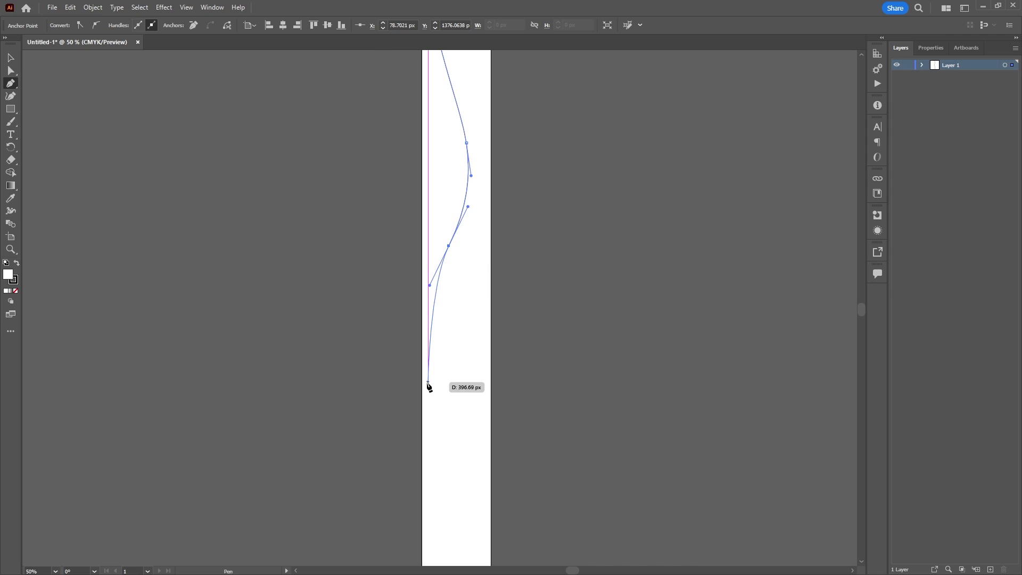
drag(425, 401, 433, 414)
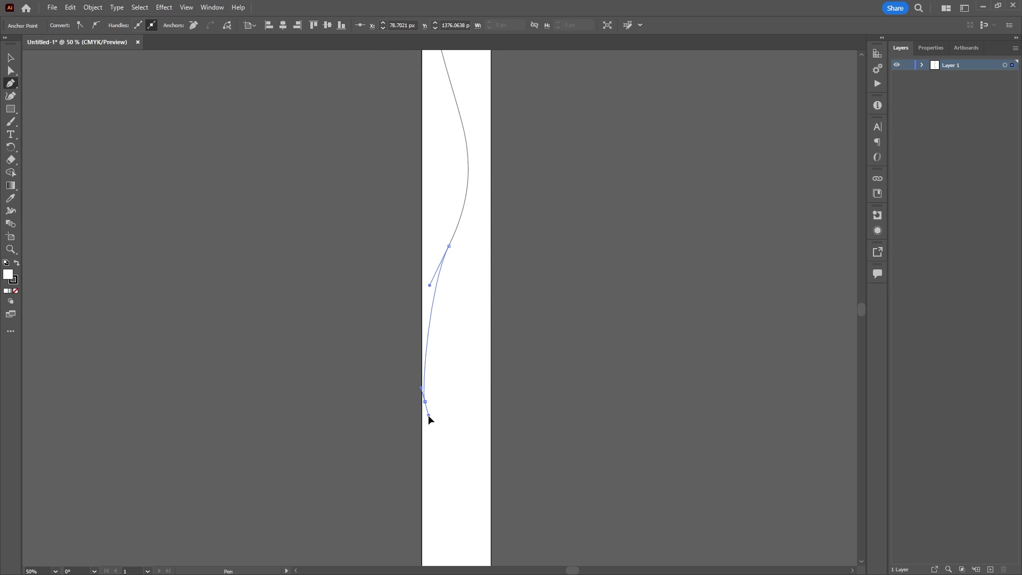
Continue the wavy path past the artboard's lower edge and end it, making it about 157 px wide and 3035 px high
click(478, 516)
drag(477, 515, 494, 318)
drag(484, 419, 523, 299)
drag(507, 367, 532, 421)
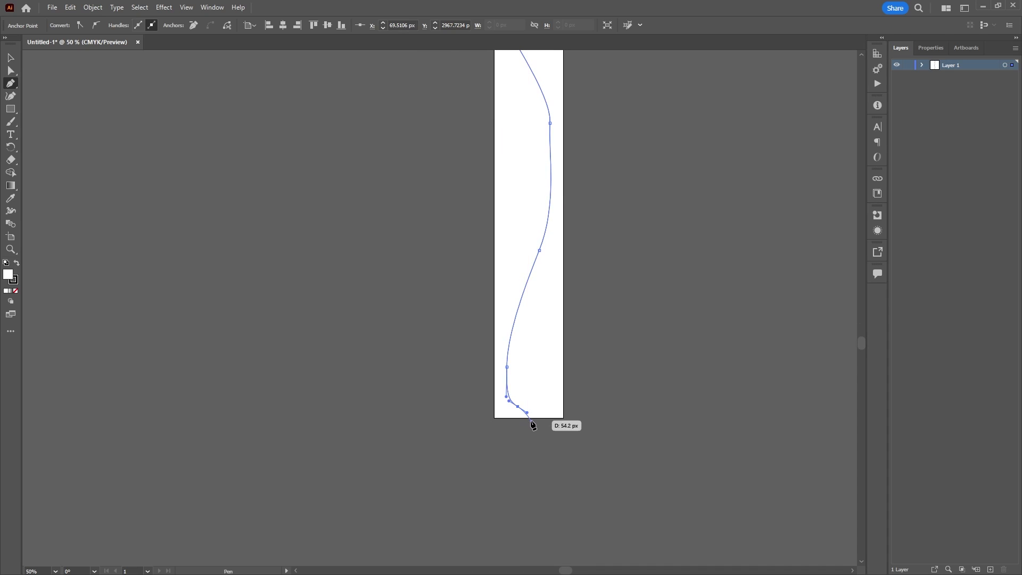
click(531, 421)
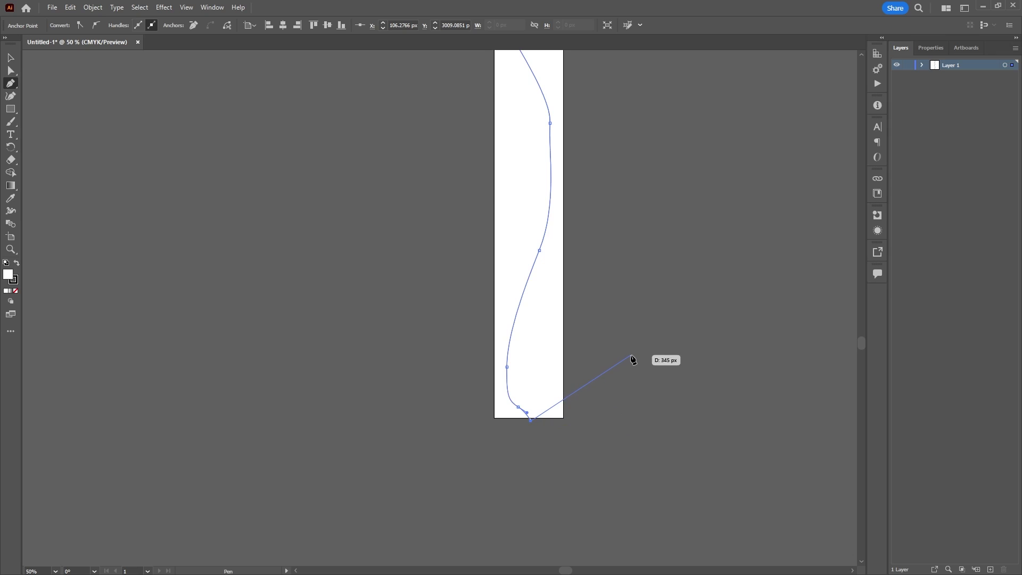
key(Escape)
scroll(621, 110, up, 5)
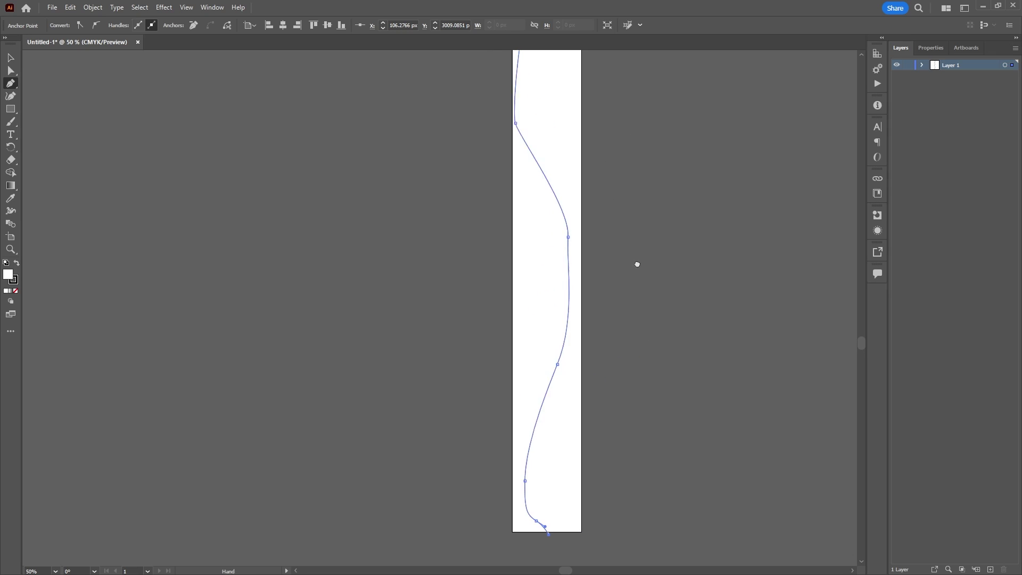
scroll(637, 356, left, 2)
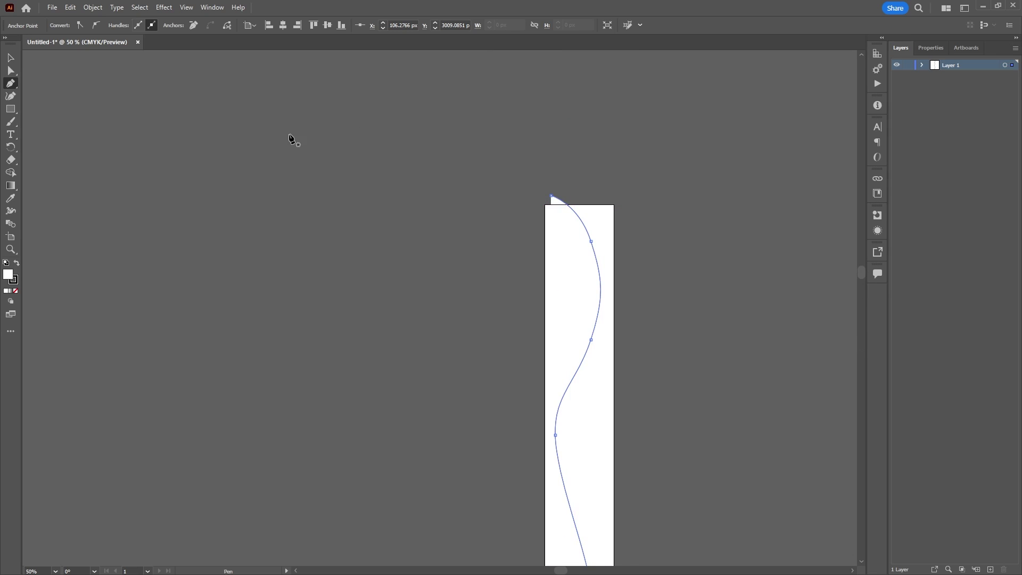
Select the wavy path and remove its white fill, setting the fill to None
click(10, 57)
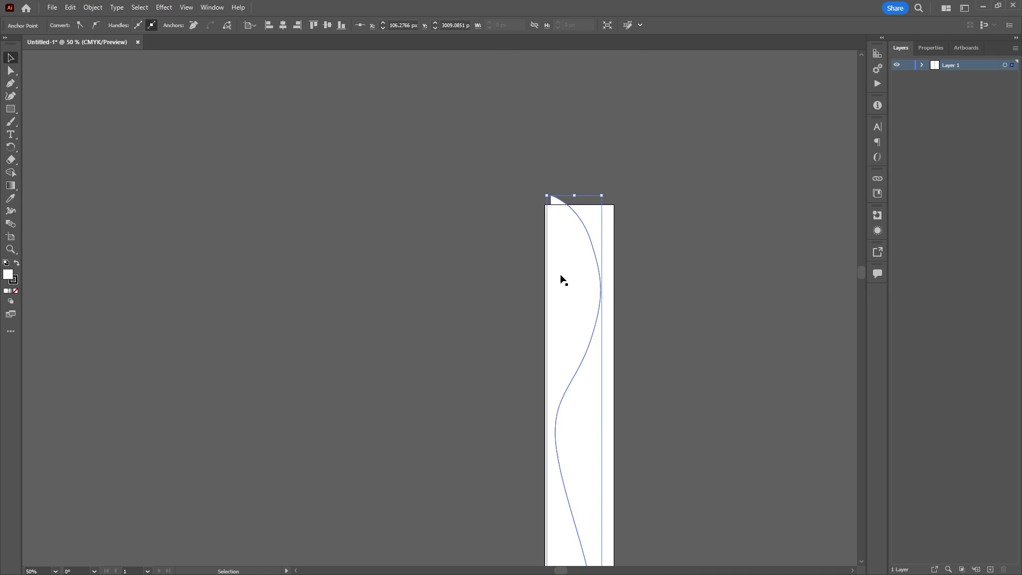
click(588, 236)
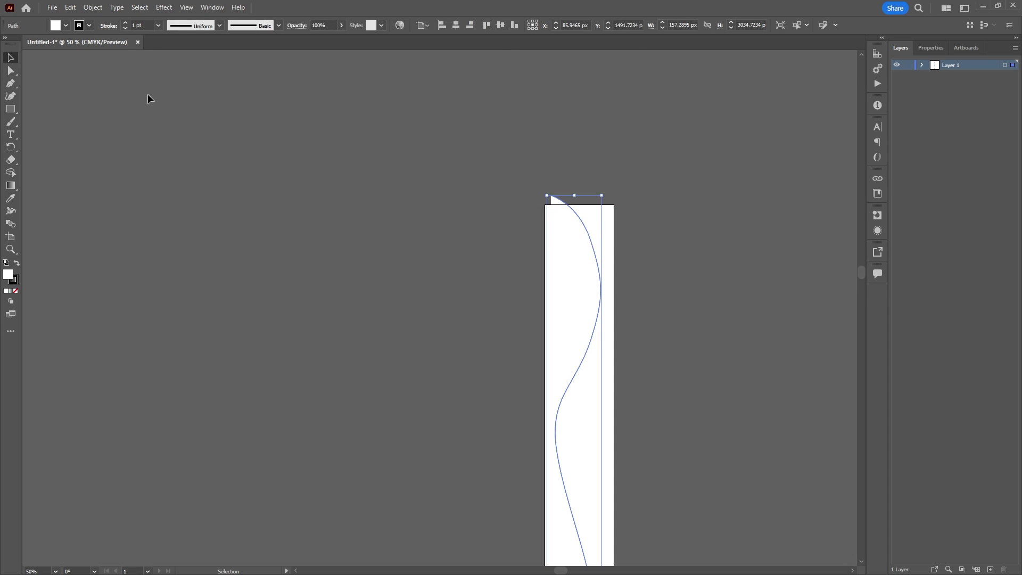
click(65, 26)
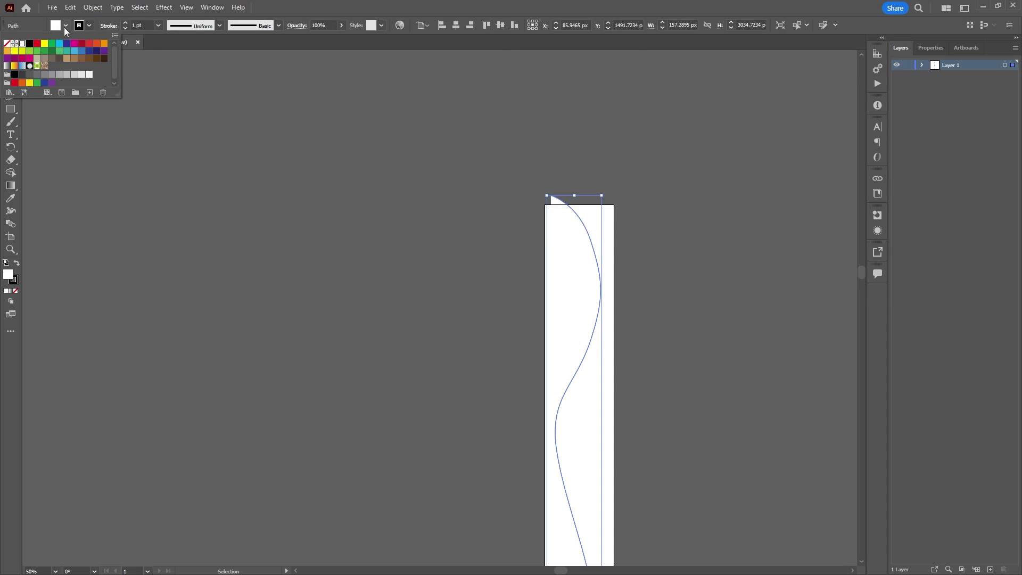
click(6, 44)
click(89, 27)
click(88, 27)
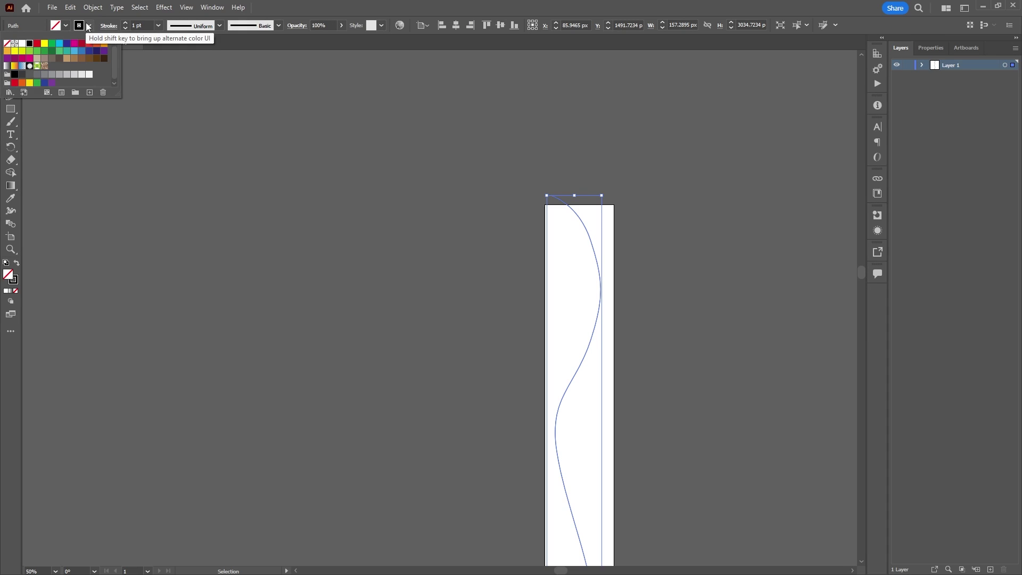
Set the wavy path's stroke weight to 6 pt and deselect the path
click(126, 23)
click(125, 22)
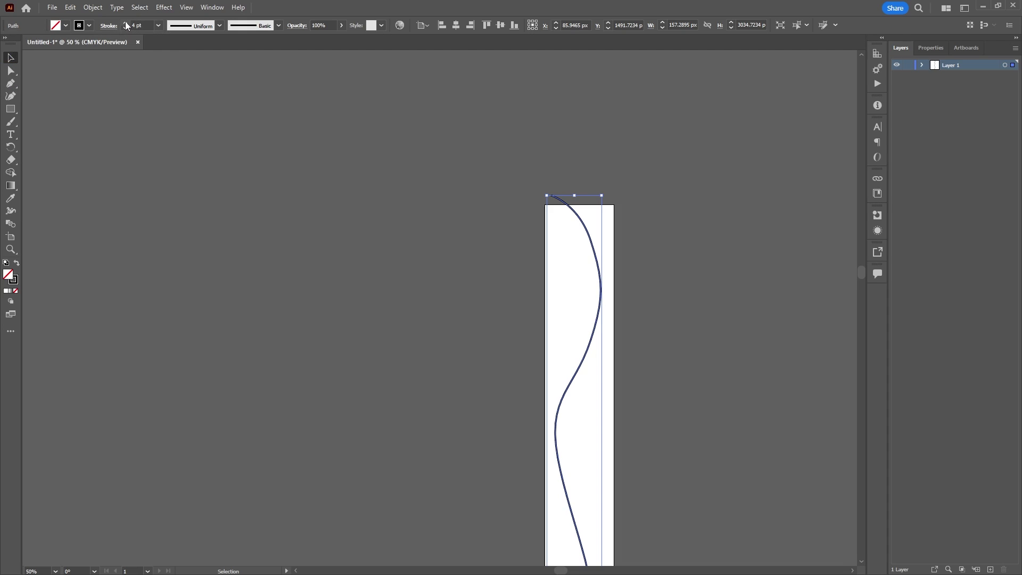
click(126, 22)
click(125, 22)
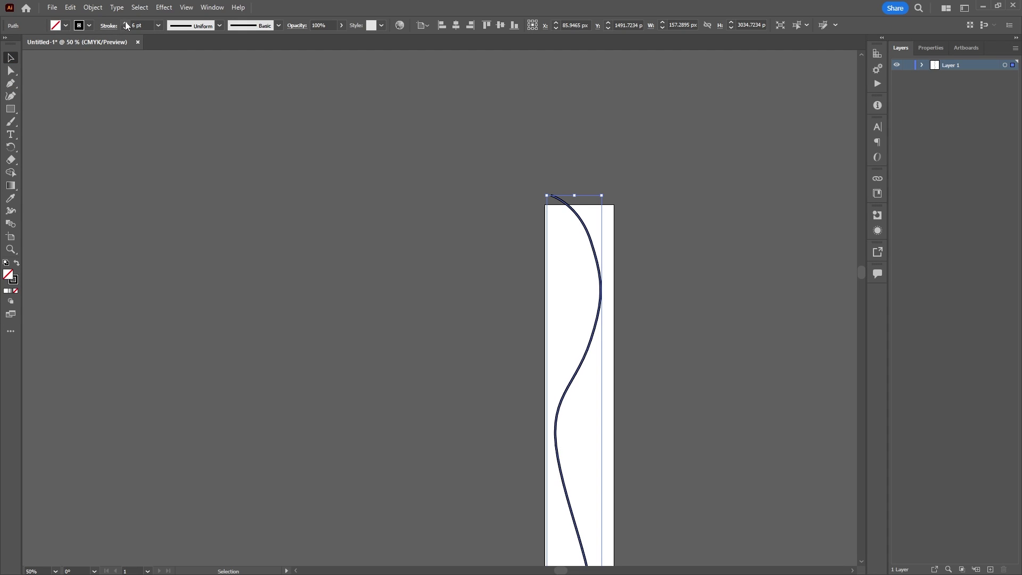
click(125, 23)
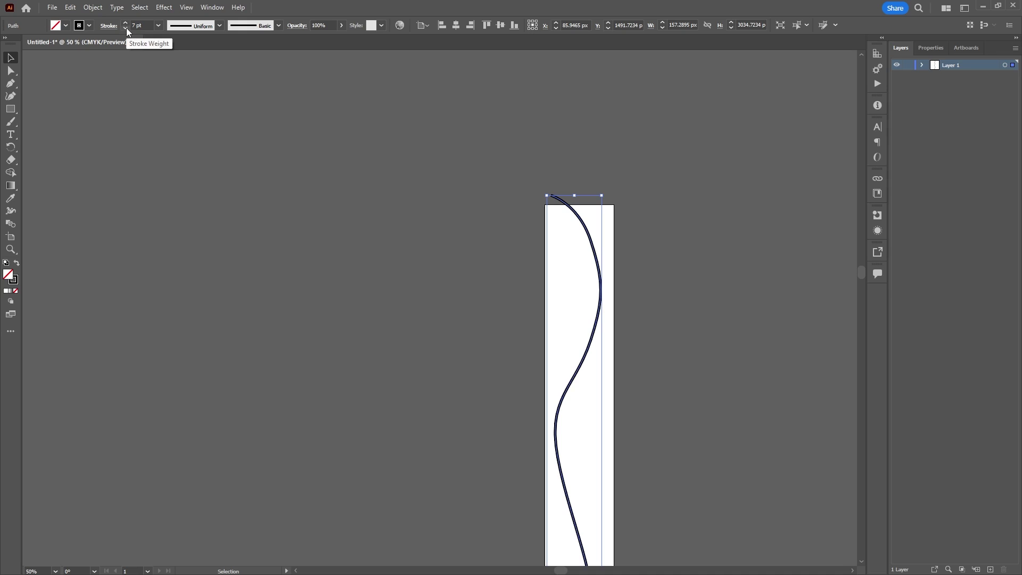
click(126, 27)
click(628, 233)
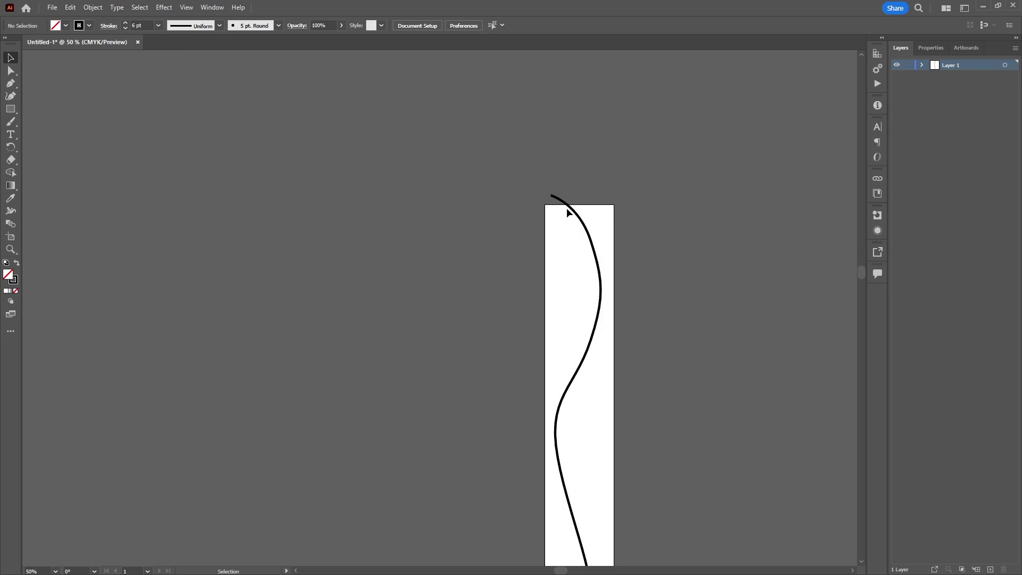
Set the wavy path's stroke weight to 4 pt and check the line from its upper end down the artboard
key(ctrl+plus)
key(ctrl+plus)
key(ctrl+plus)
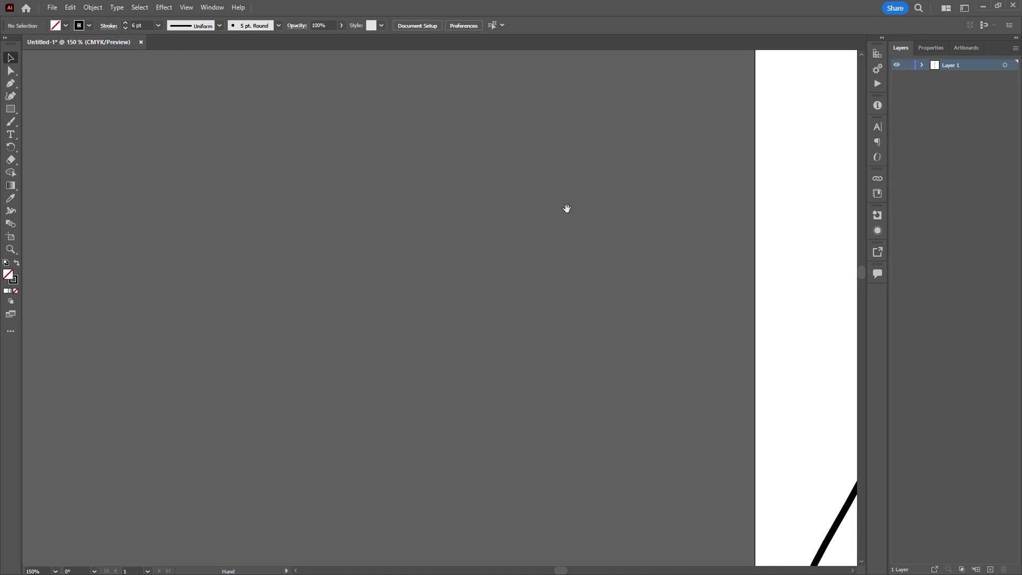
drag(566, 208, 373, 376)
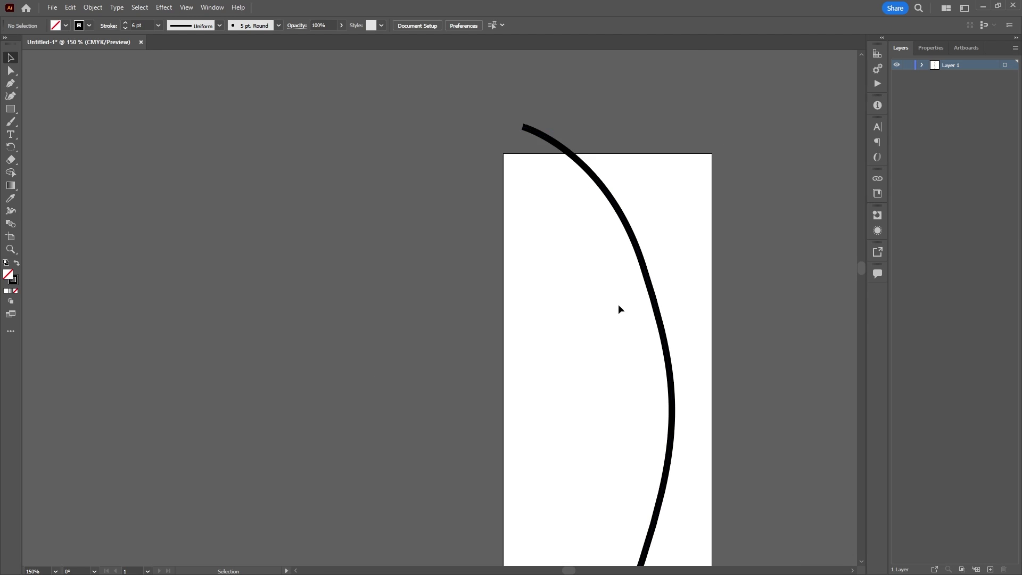
drag(618, 304, 563, 128)
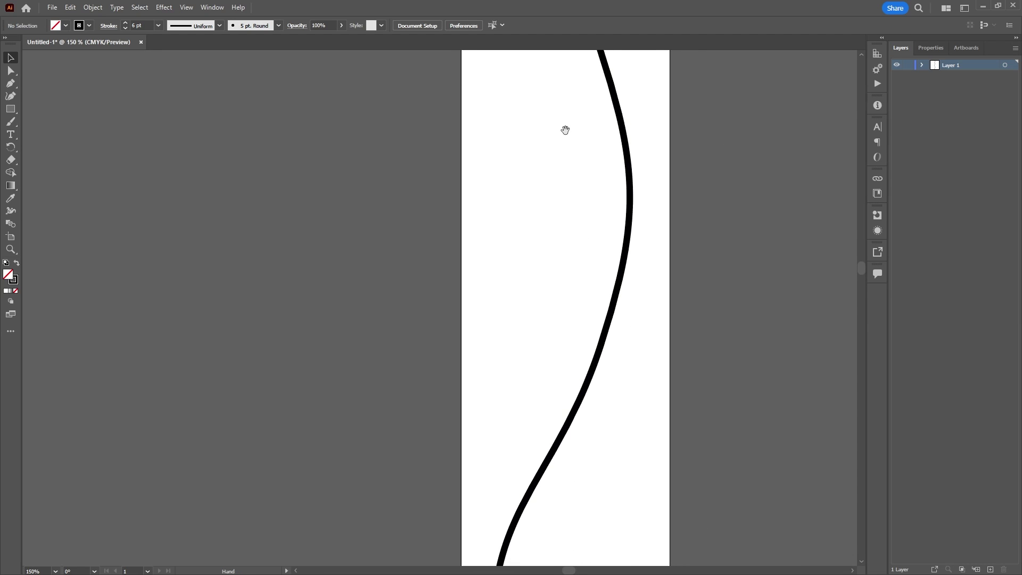
click(618, 105)
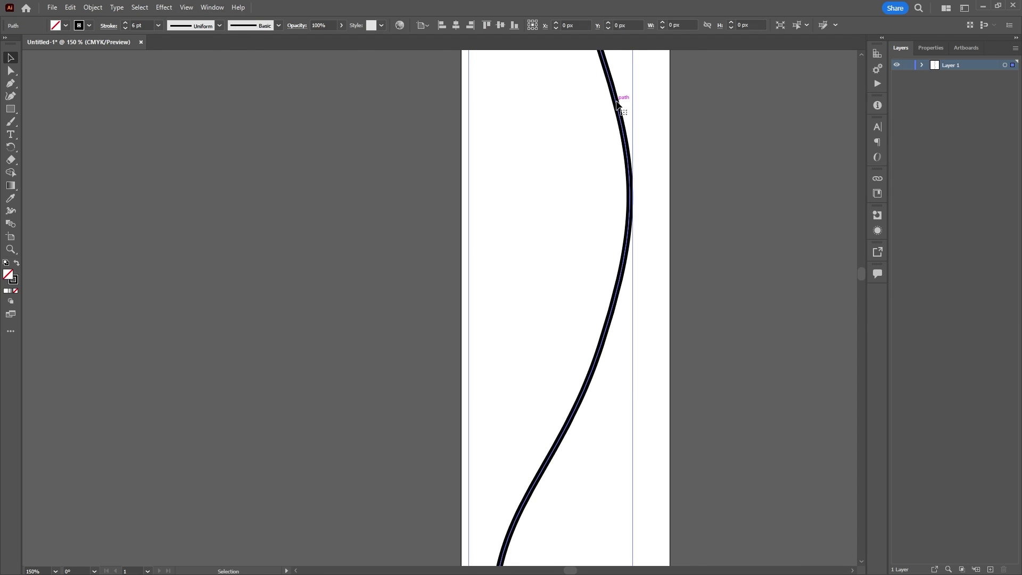
click(123, 28)
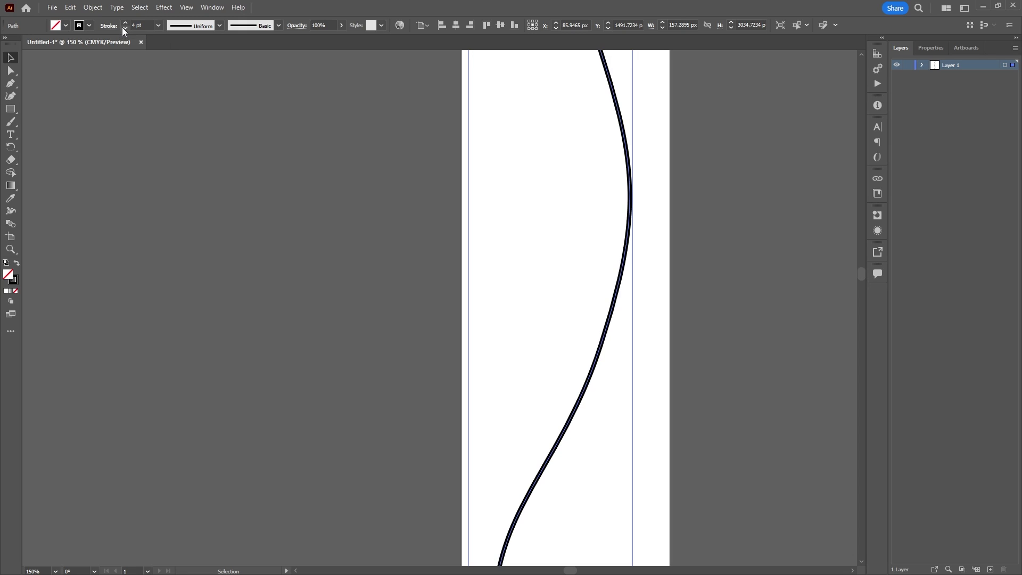
click(705, 164)
scroll(700, 131, up, 5)
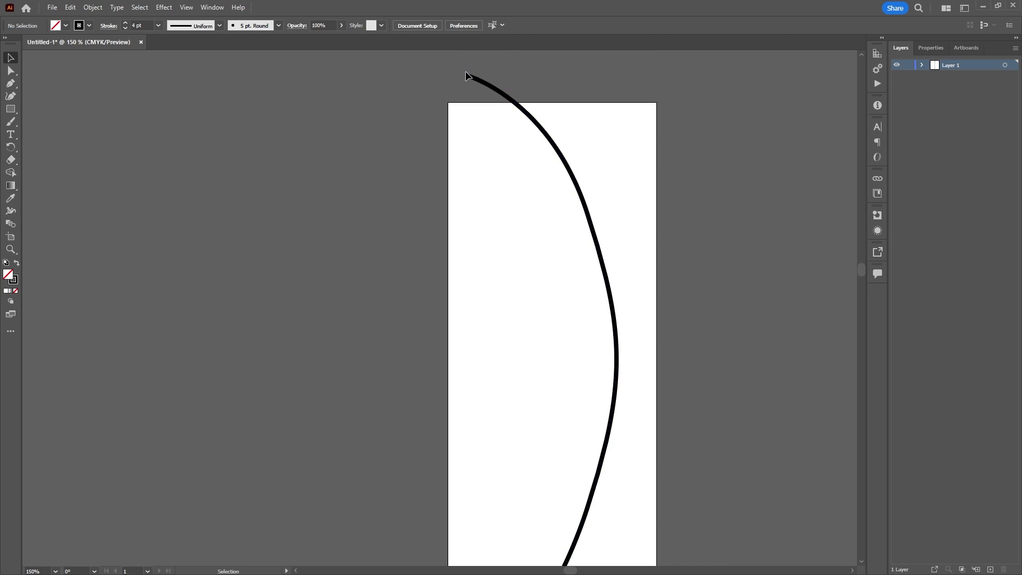
scroll(699, 317, down, 6)
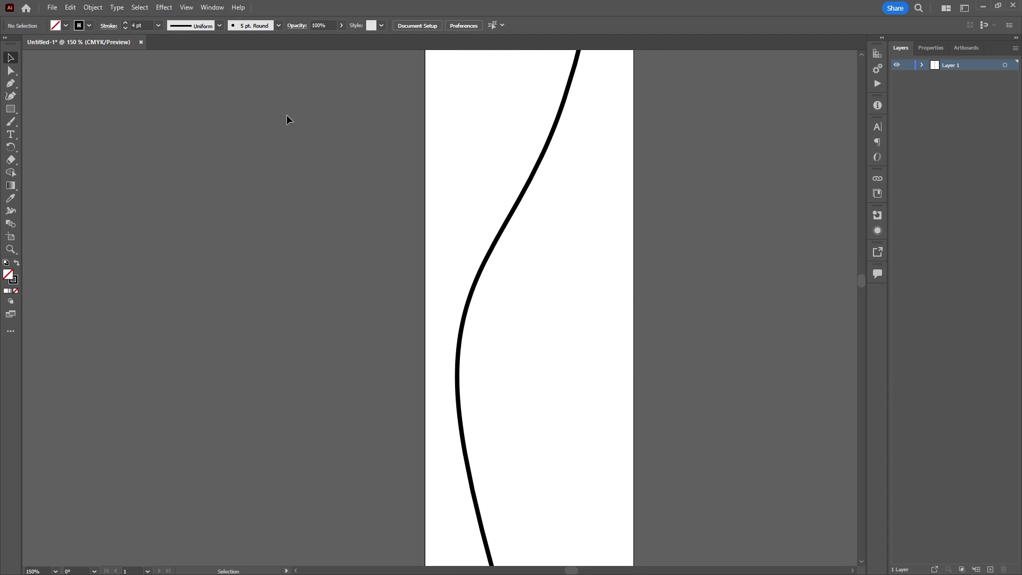
Start exporting the line to the Desktop as the SVG file Untitled-1.svg without using artboards
click(52, 8)
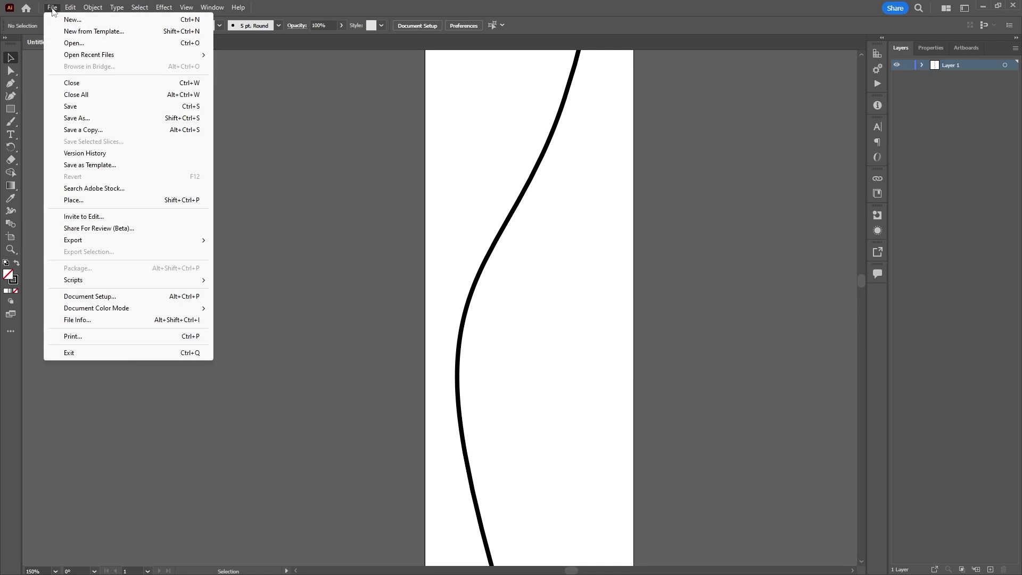
mouse_move(156, 247)
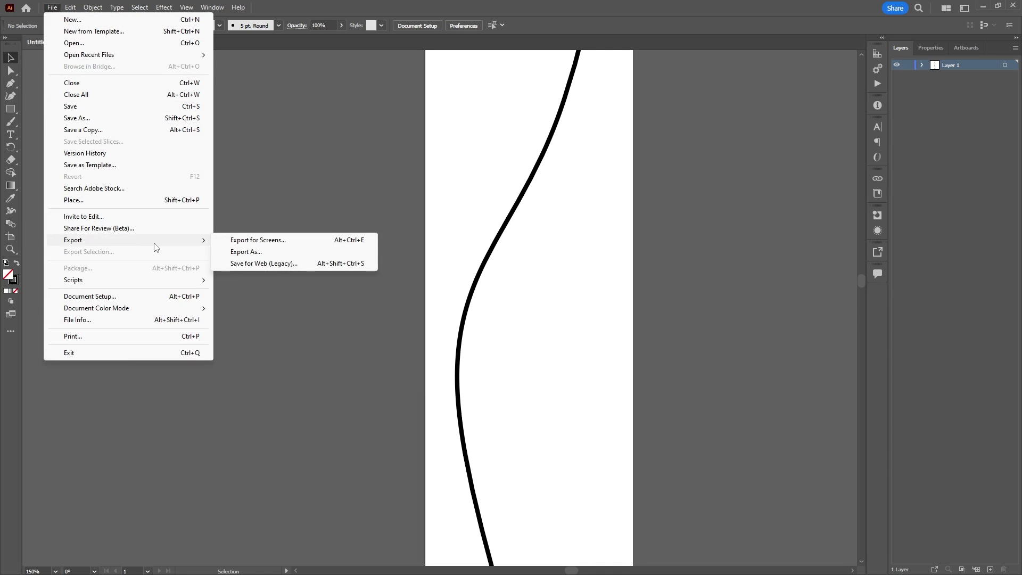
click(266, 256)
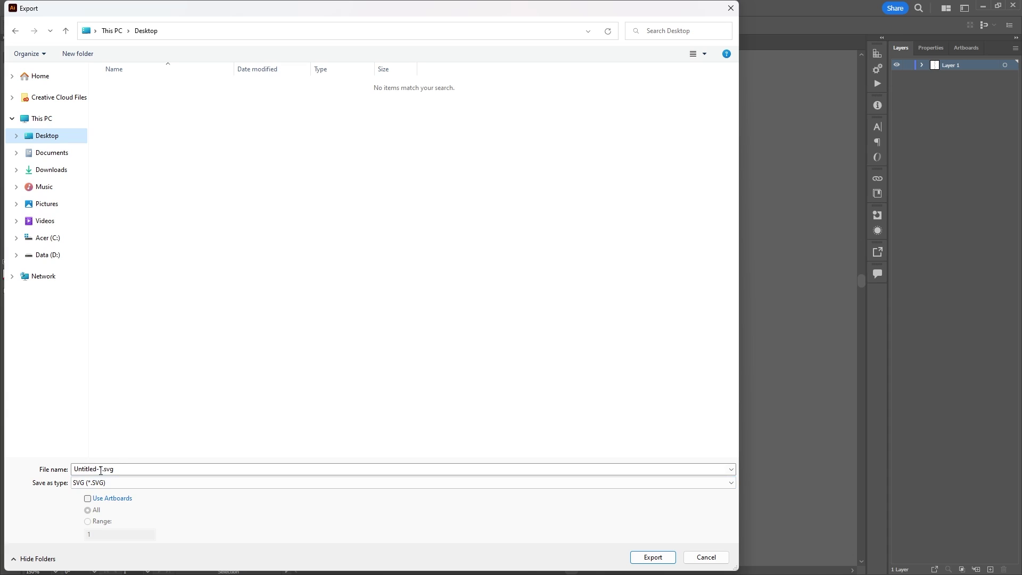
click(648, 558)
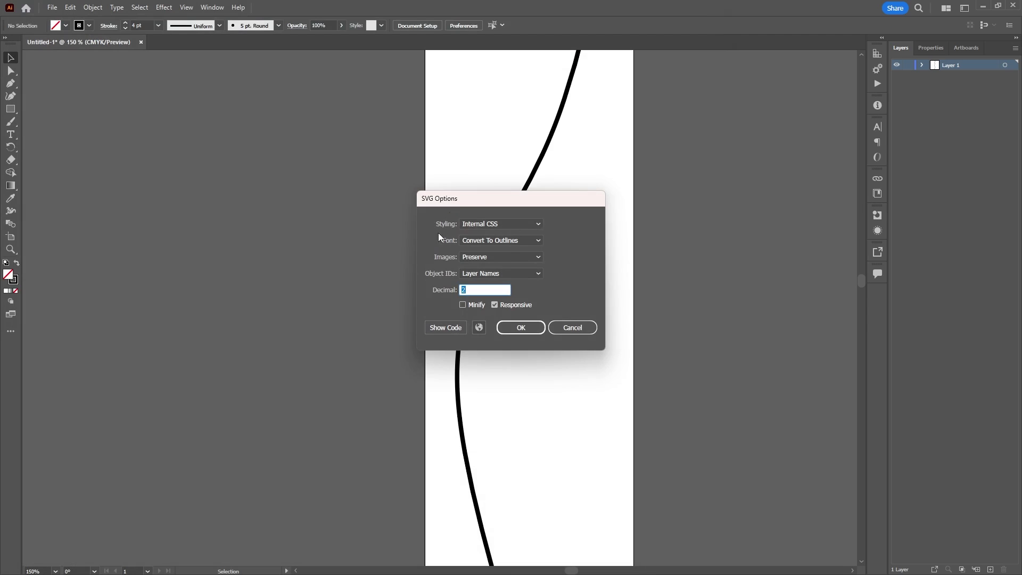
Review the styling, font and image choices in the SVG options
click(479, 227)
click(539, 225)
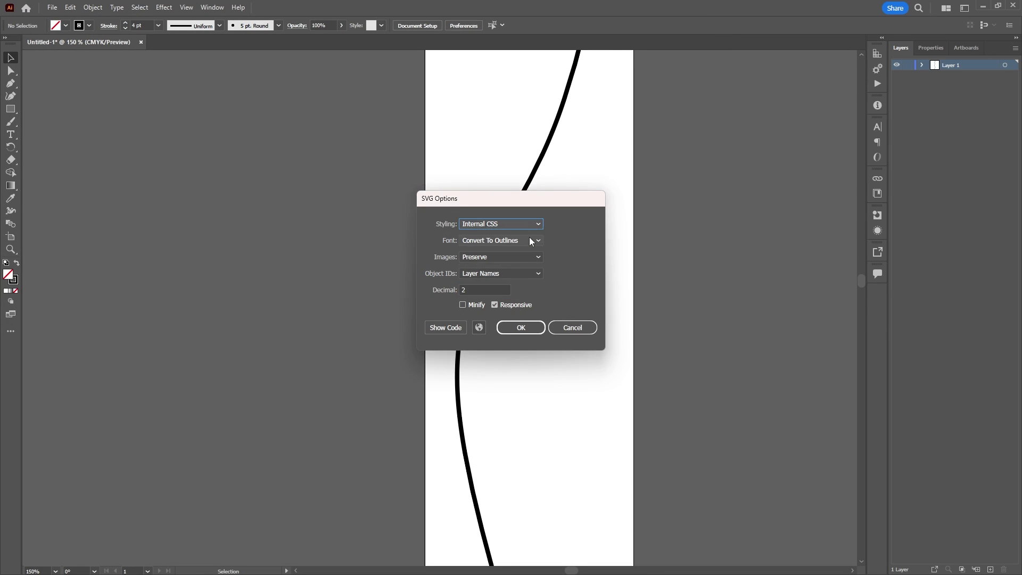
click(534, 240)
click(563, 242)
click(519, 256)
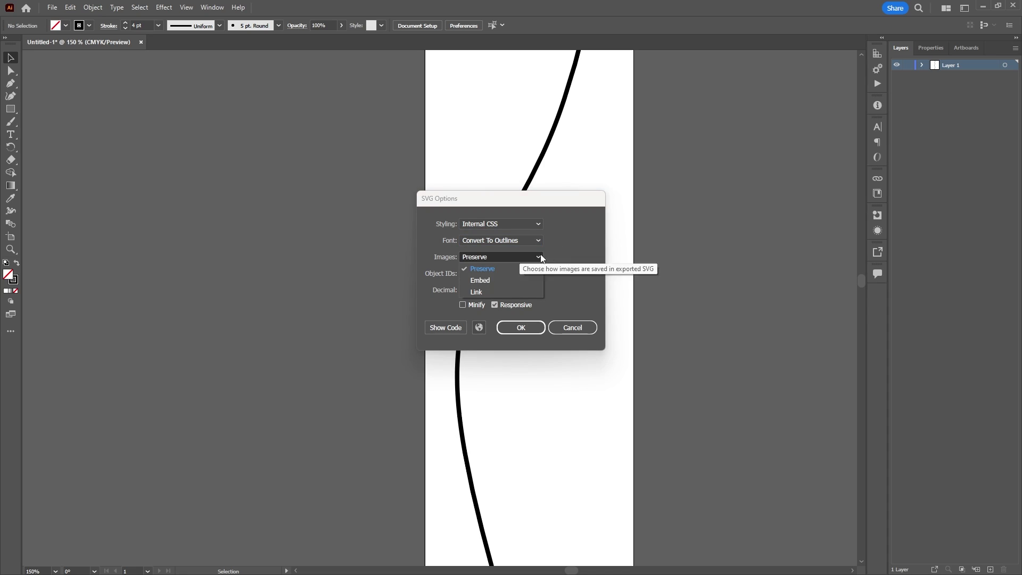
click(571, 256)
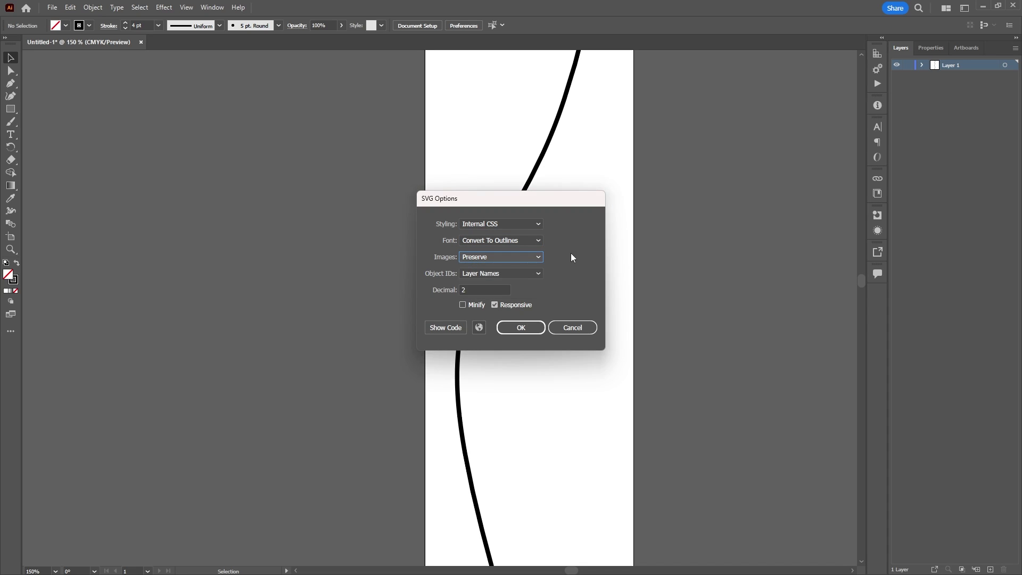
Show the generated SVG code and copy everything from the opening svg tag to the closing svg tag
click(439, 330)
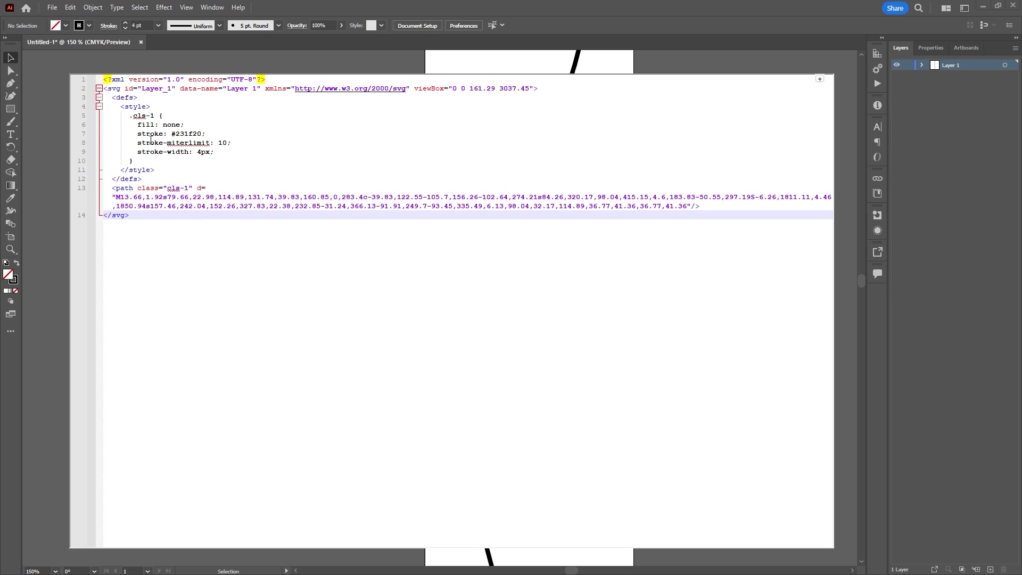
click(123, 215)
click(136, 219)
drag(135, 214, 104, 88)
key(ctrl+c)
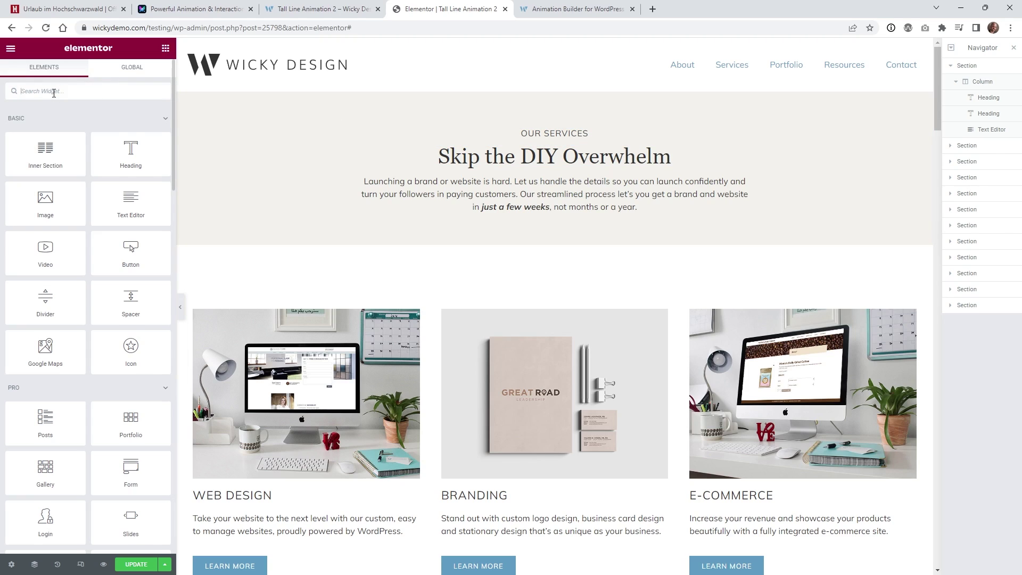
In the Elementor editor, add an HTML widget between the OUR SERVICES and Skip the DIY Overwhelm headings and paste the SVG code into it
text(html)
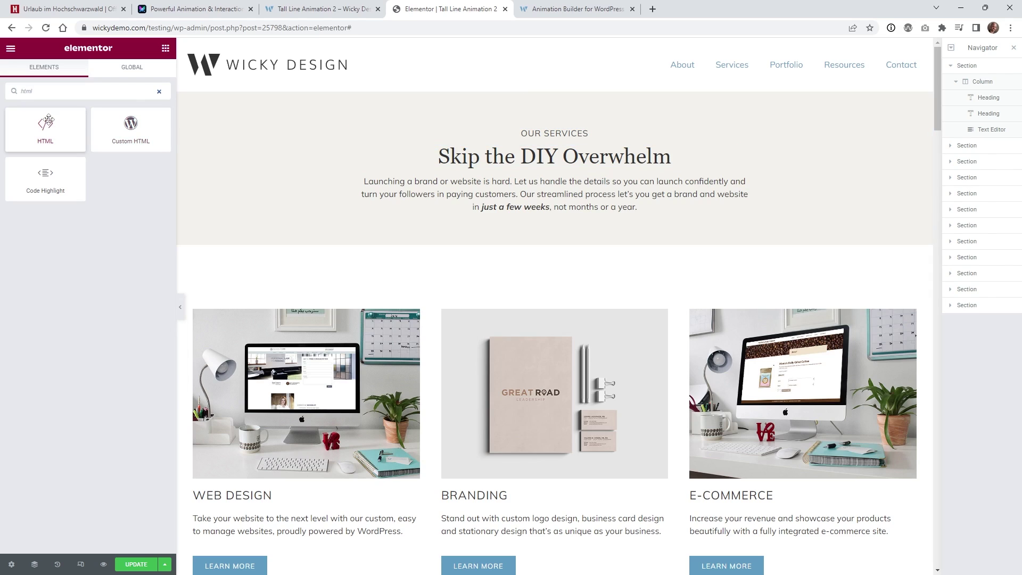
drag(46, 128, 565, 139)
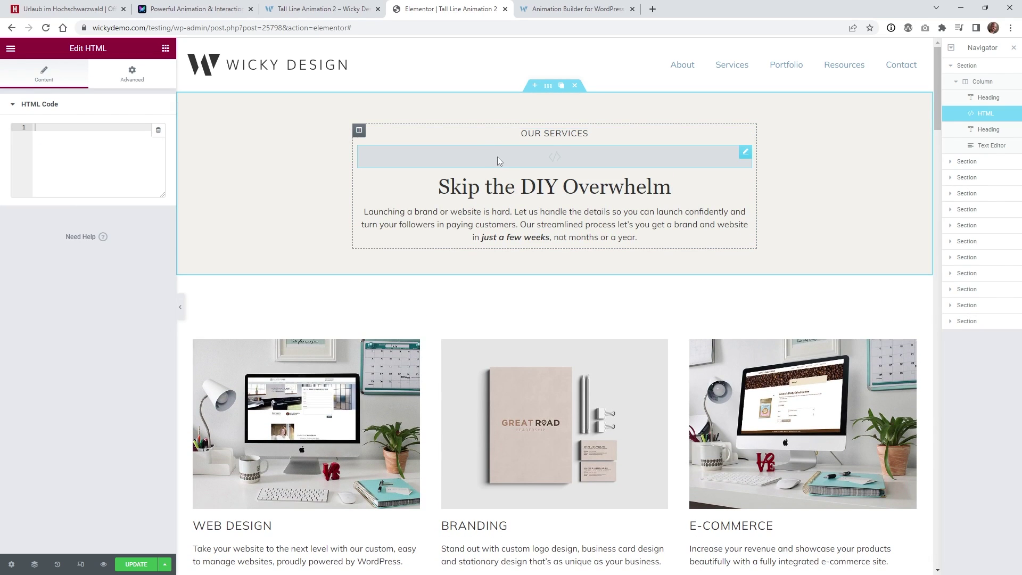
click(83, 154)
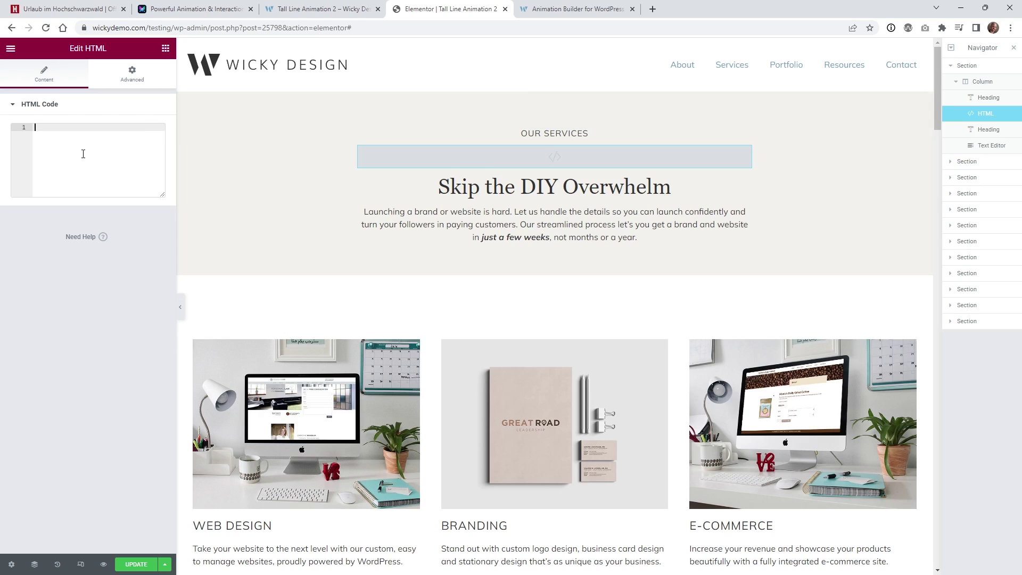
key(ctrl+v)
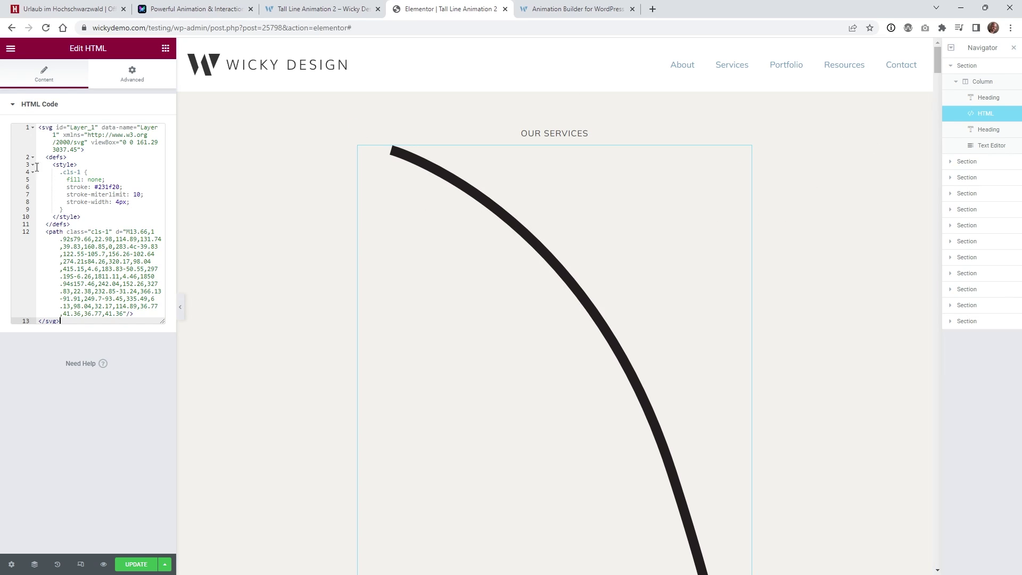
Give the HTML widget a custom width of 200 px in its advanced layout settings
click(134, 77)
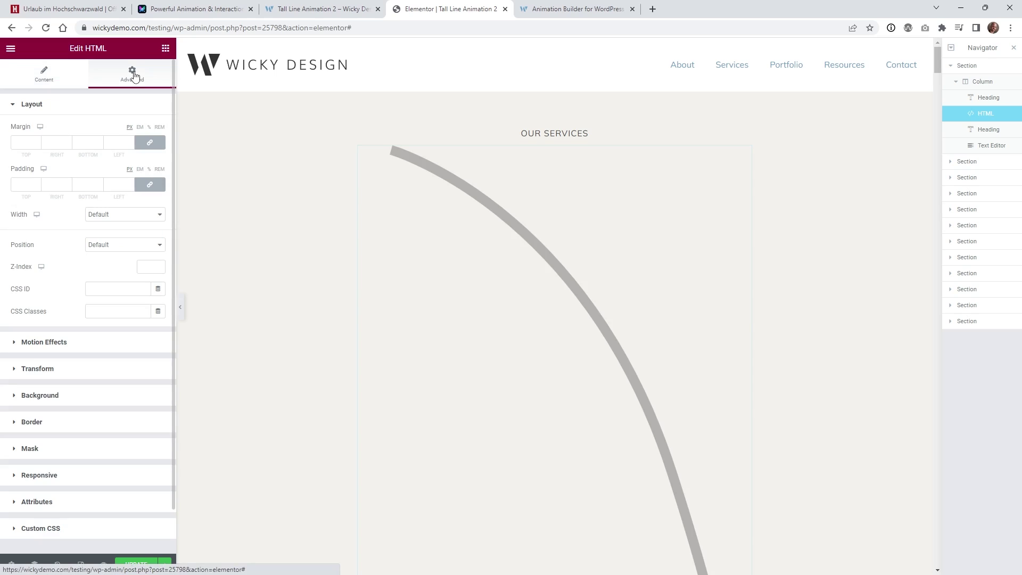
click(110, 216)
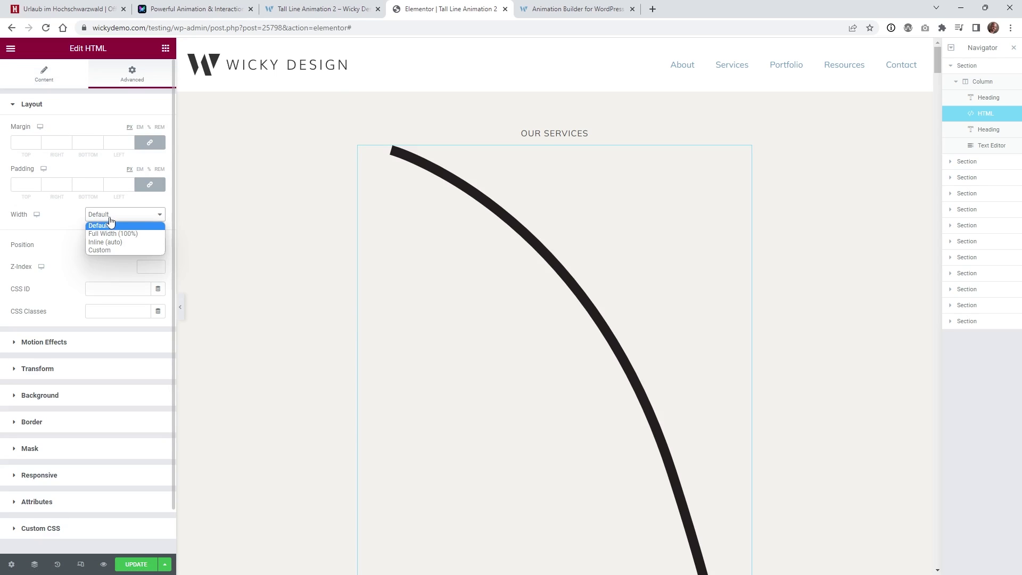
click(105, 250)
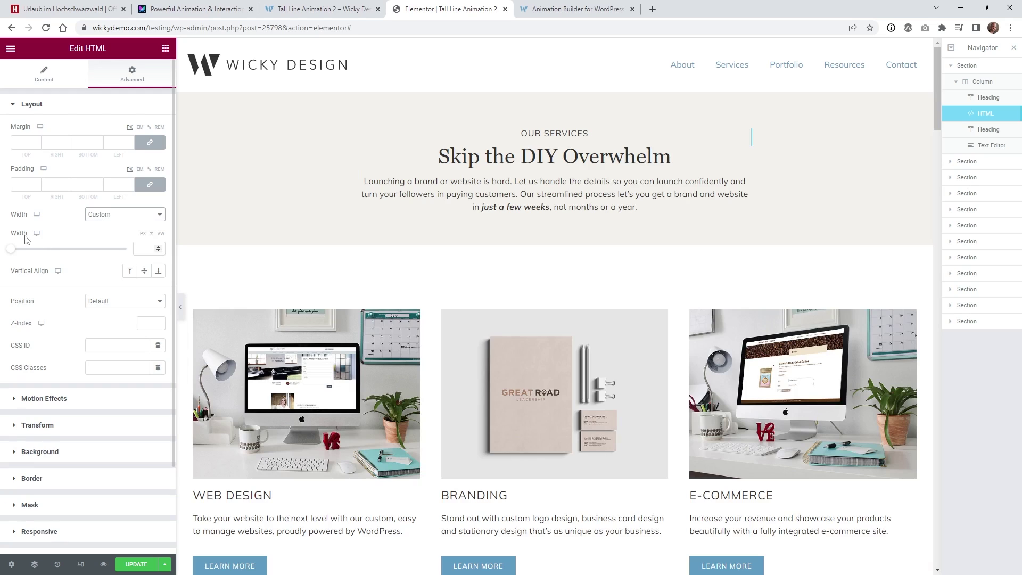
click(143, 234)
click(148, 249)
text(200)
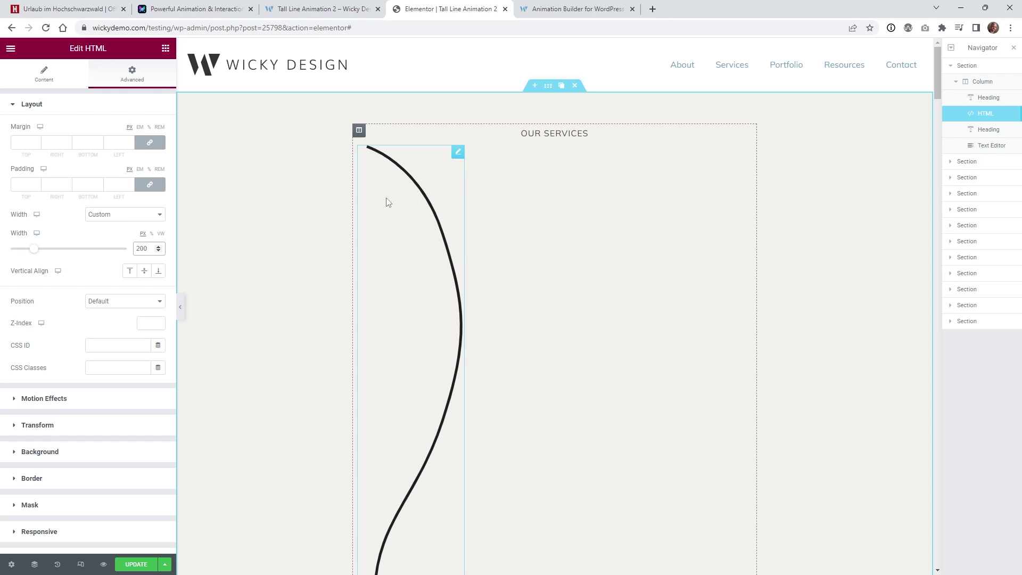
Set the HTML widget's position to Absolute with a right horizontal orientation
click(104, 301)
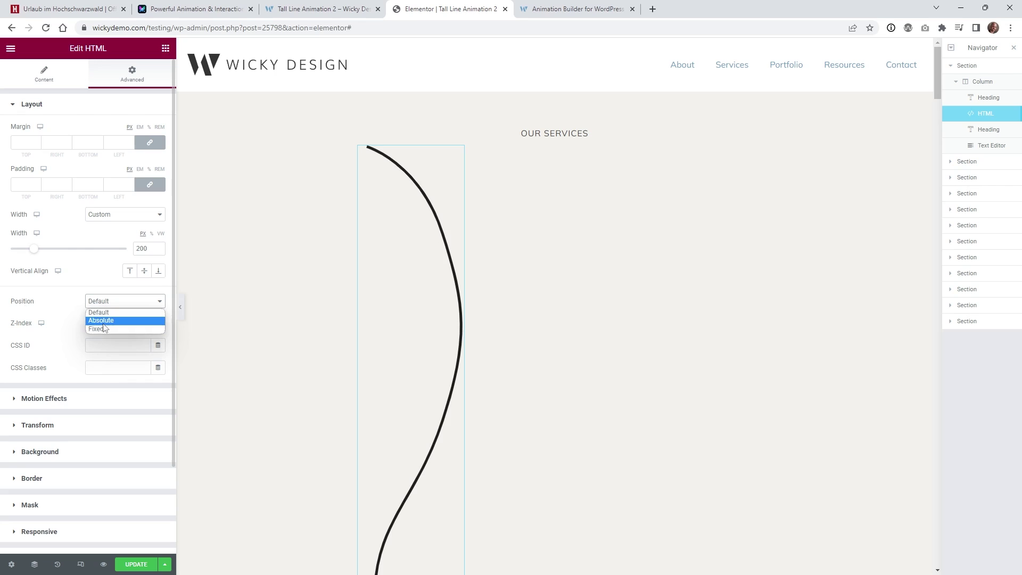
click(104, 322)
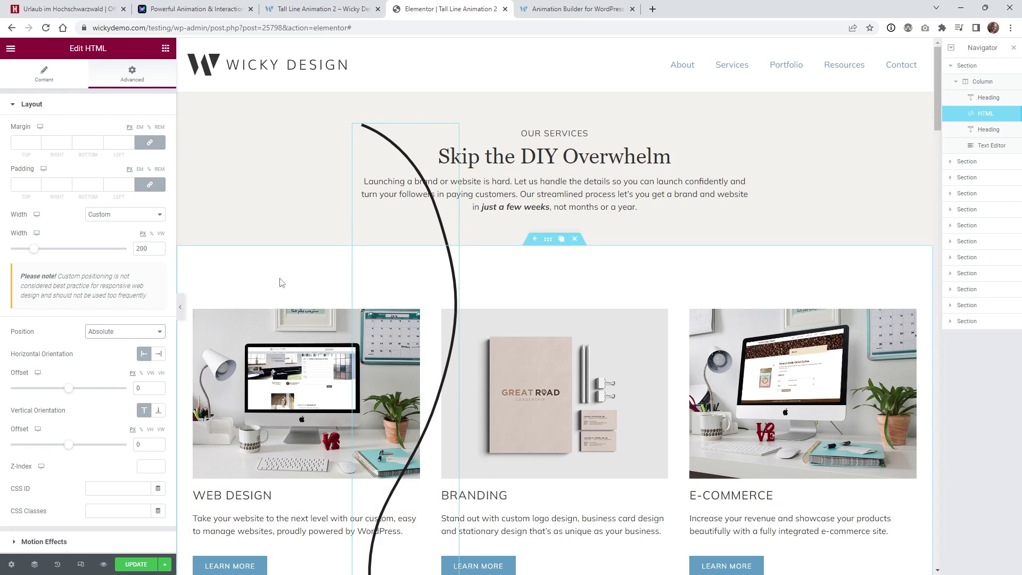
click(158, 355)
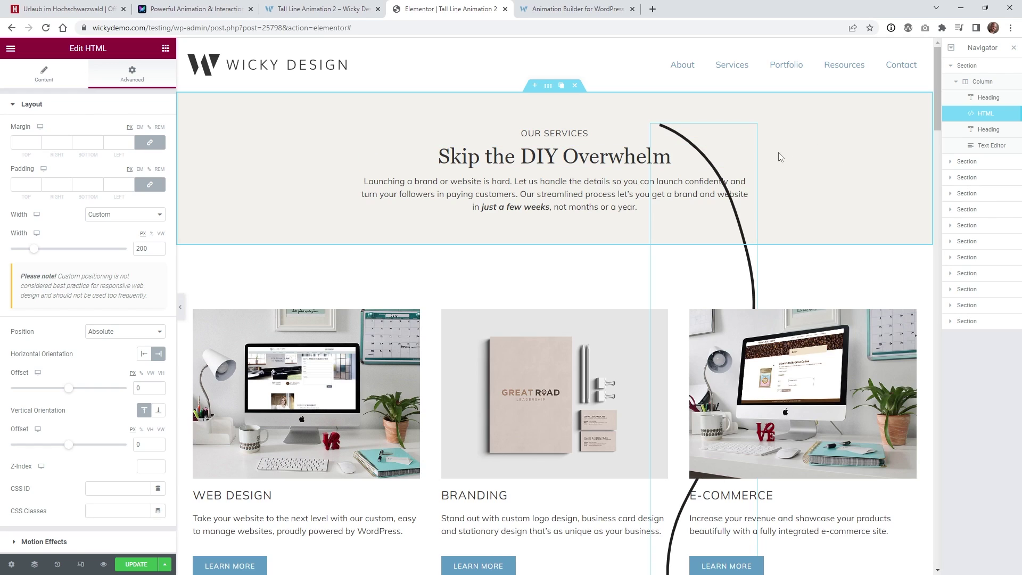
Offset the HTML widget about -211 px horizontally and 55 px vertically, and set its z-index to 1
drag(68, 395, 55, 396)
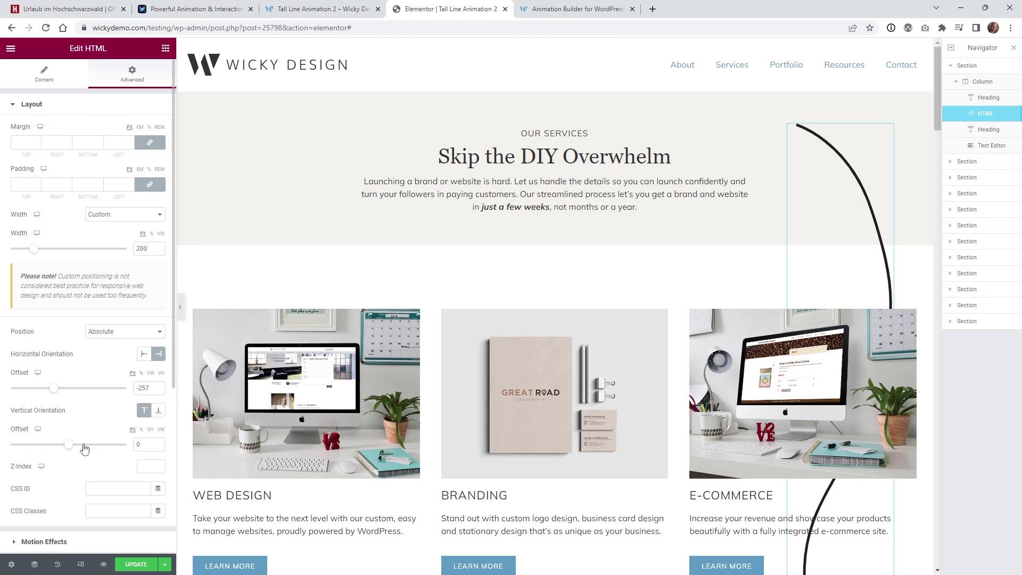
drag(71, 451, 75, 452)
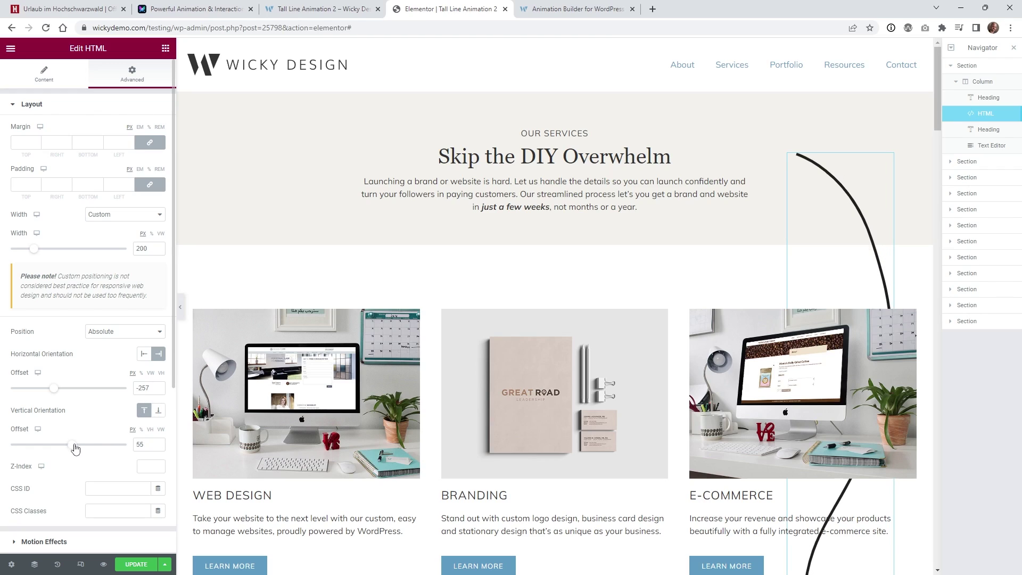
drag(54, 389, 57, 393)
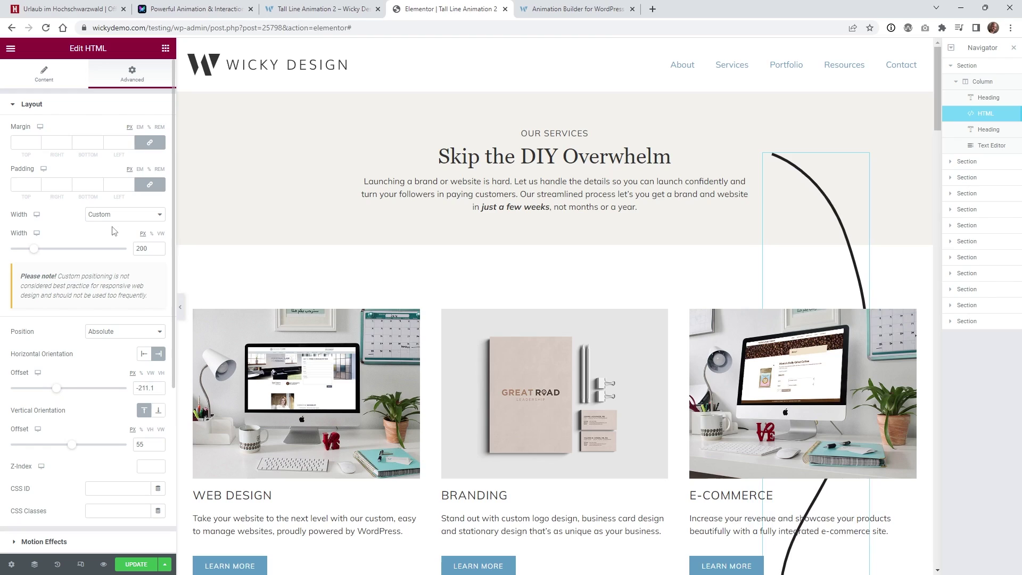
click(145, 468)
text(1)
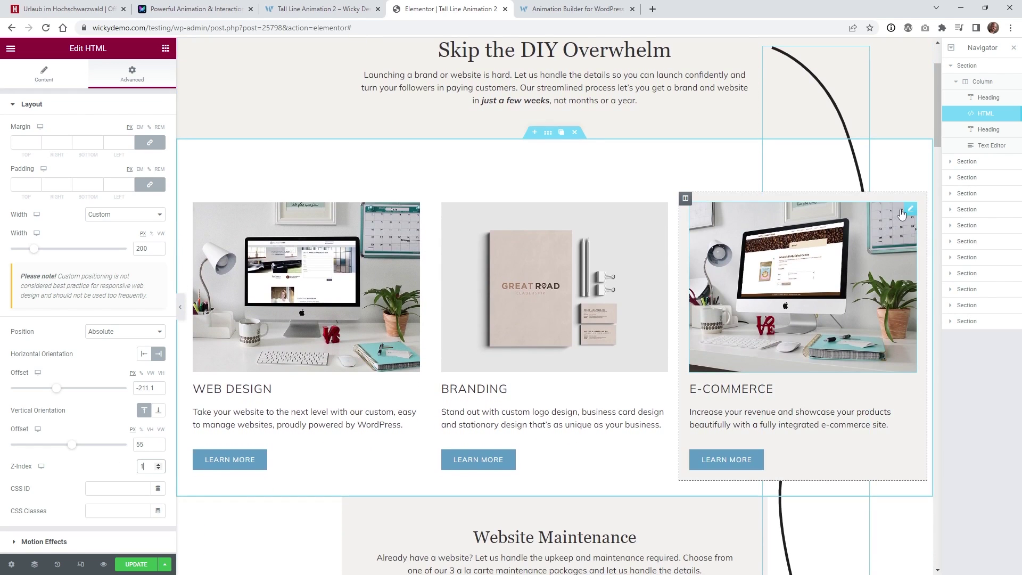
Inspect the E-Commerce column's z-index and how the line passes behind that column
click(686, 199)
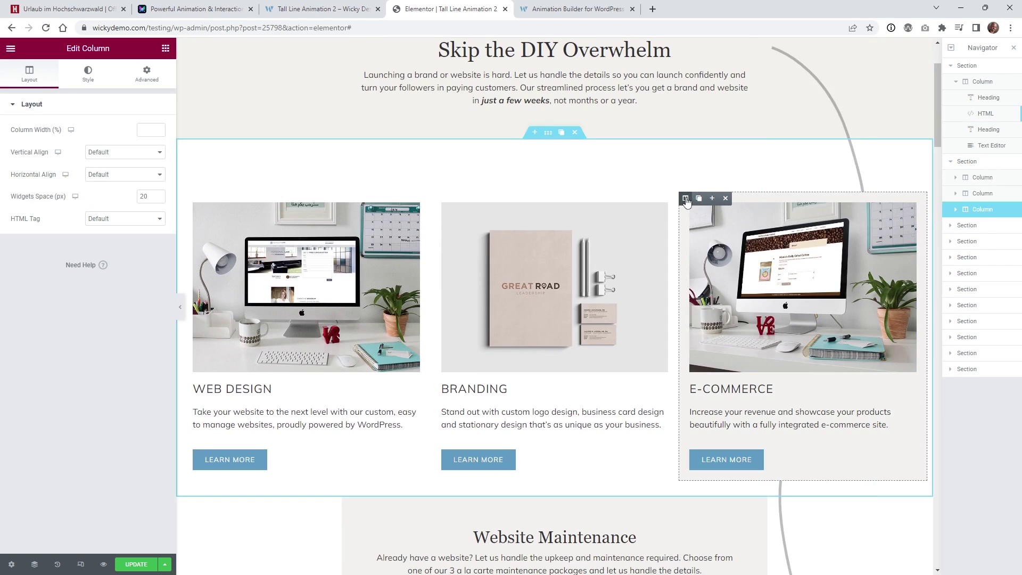
click(146, 73)
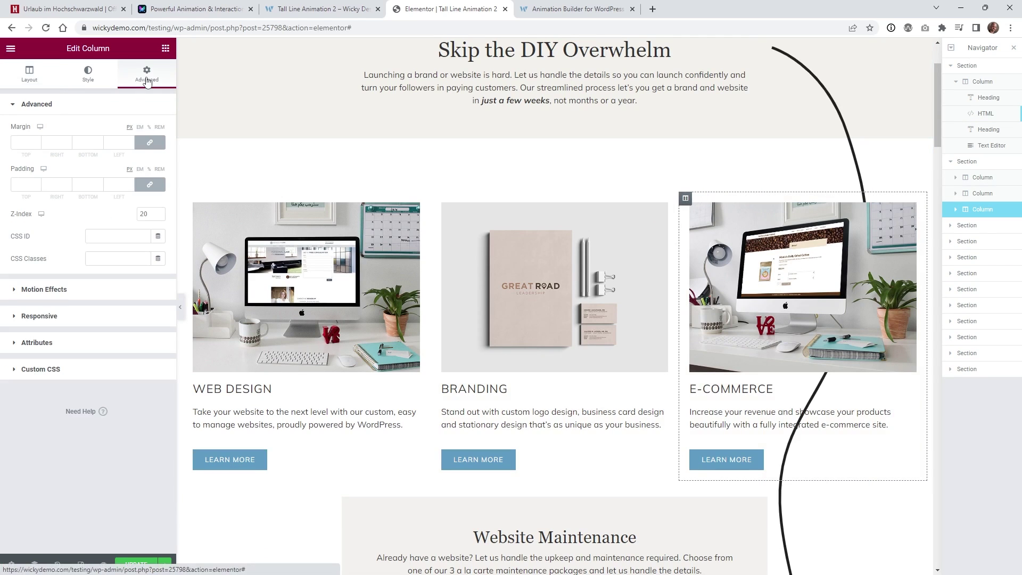
scroll(778, 159, up, 2)
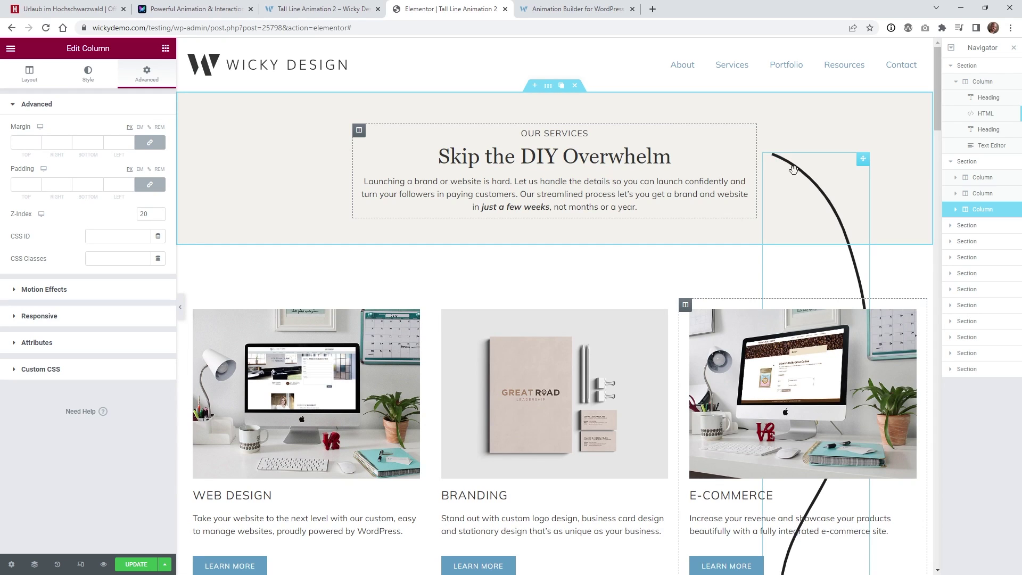
scroll(724, 267, down, 4)
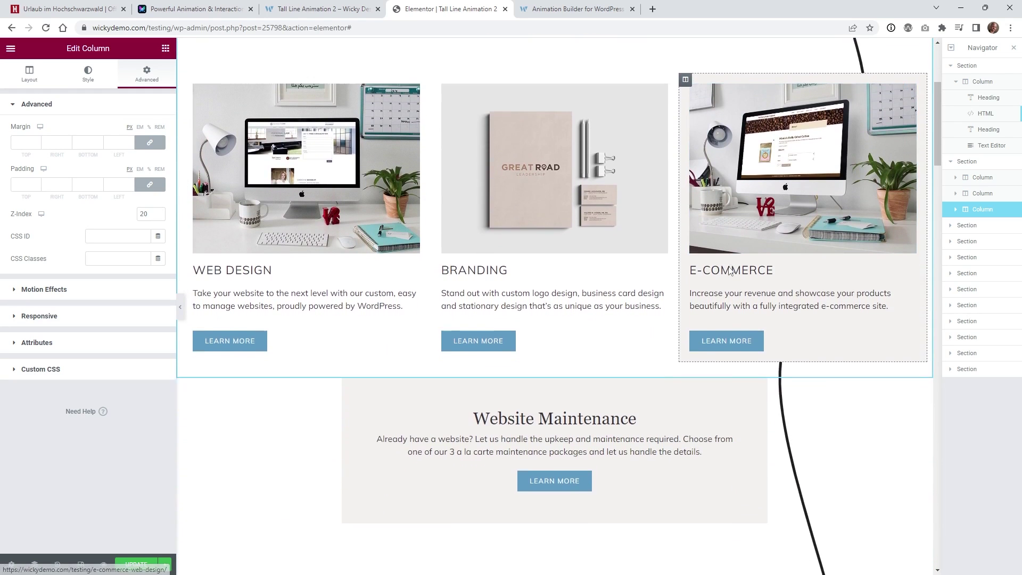
Set the z-index of the column in the Get A Free Consultation Call section to 20
scroll(778, 327, down, 6)
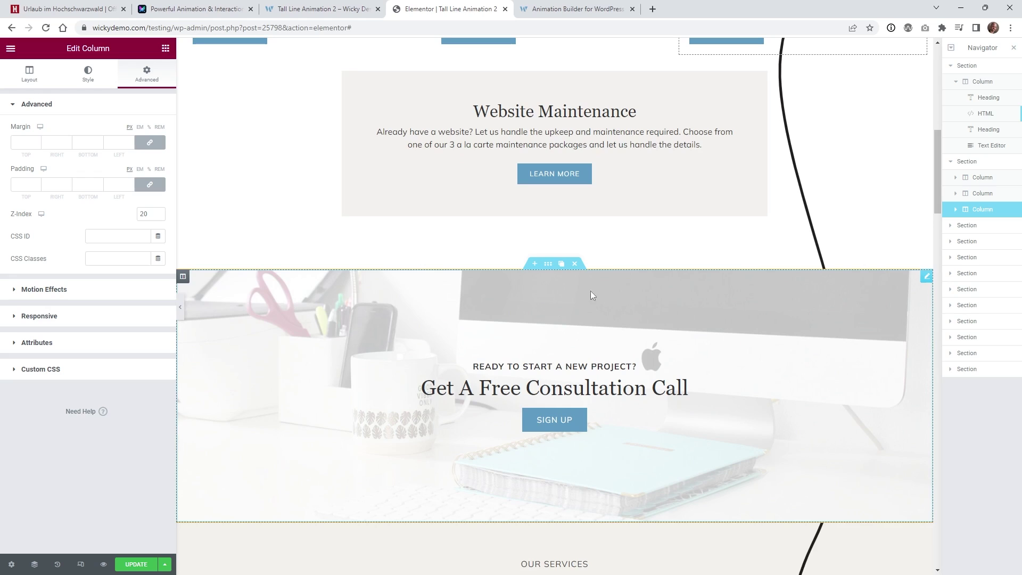
click(548, 264)
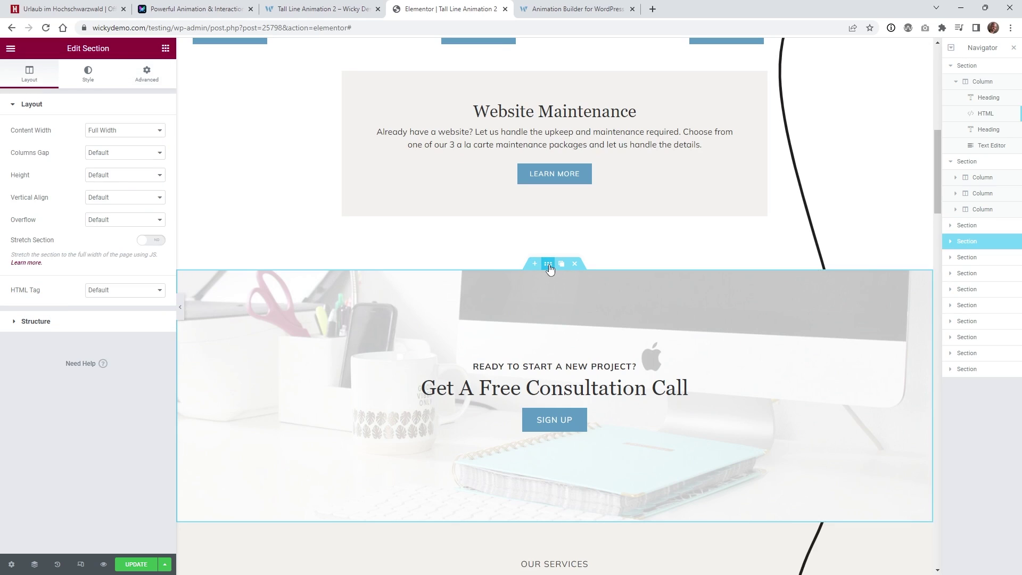
click(145, 74)
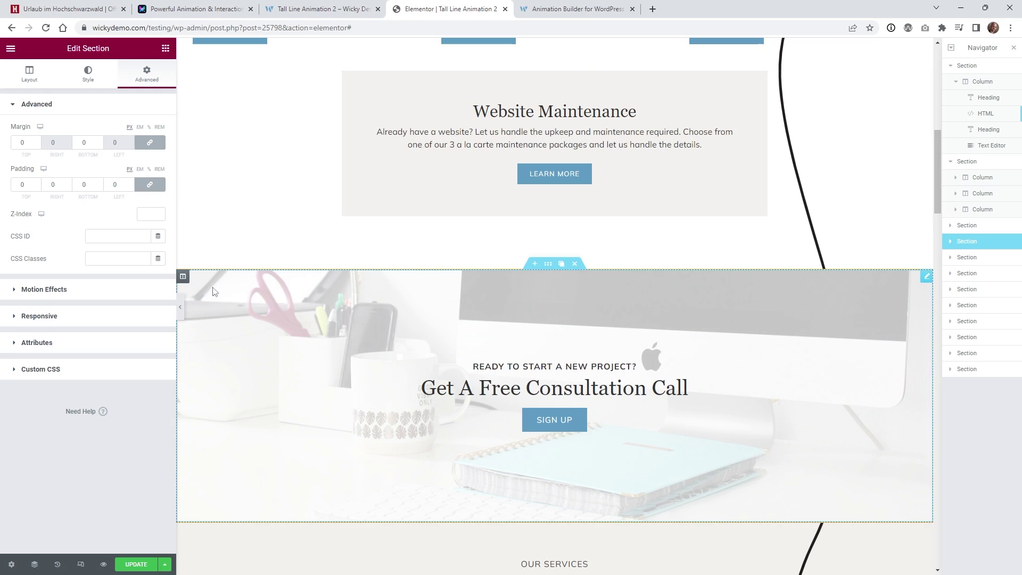
click(183, 277)
click(154, 83)
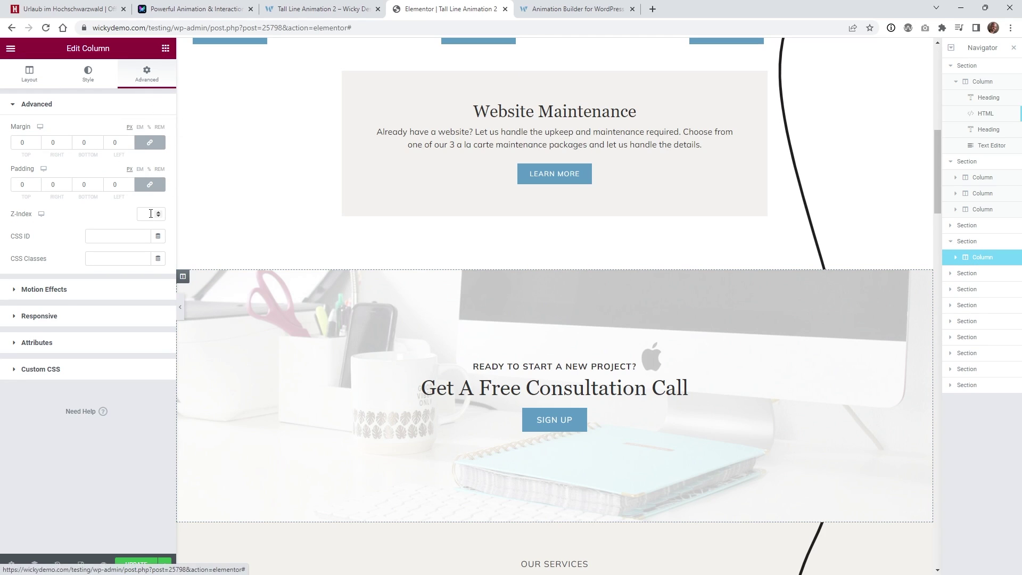
click(148, 212)
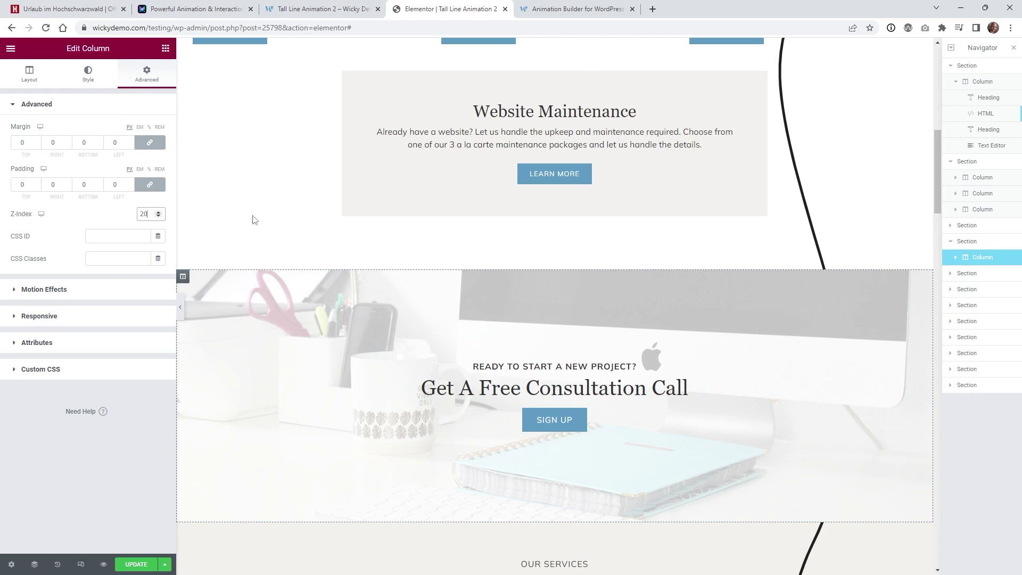
Check the line's course down the whole page, including where it ends, and update the page
scroll(635, 321, down, 7)
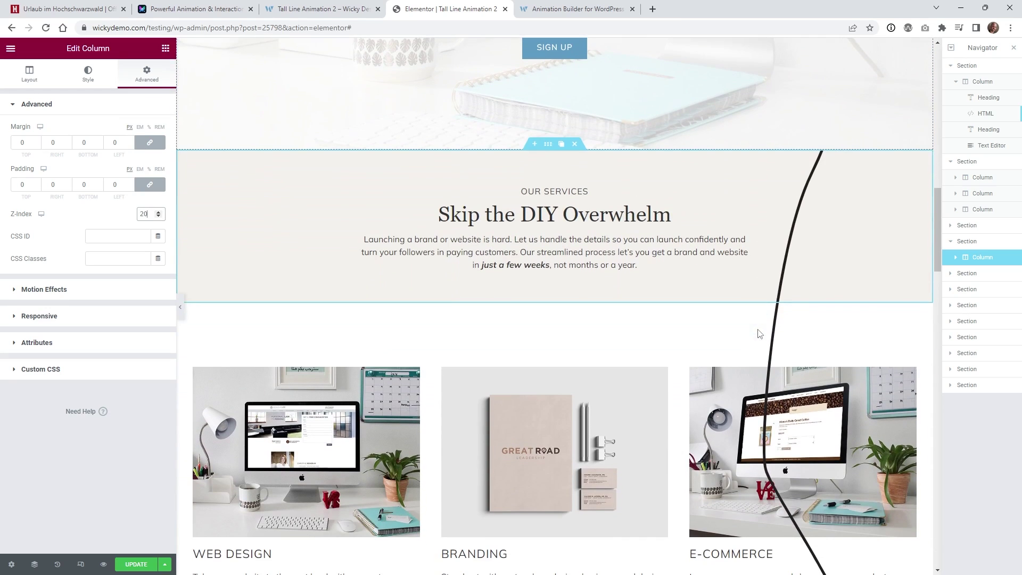
scroll(760, 333, down, 6)
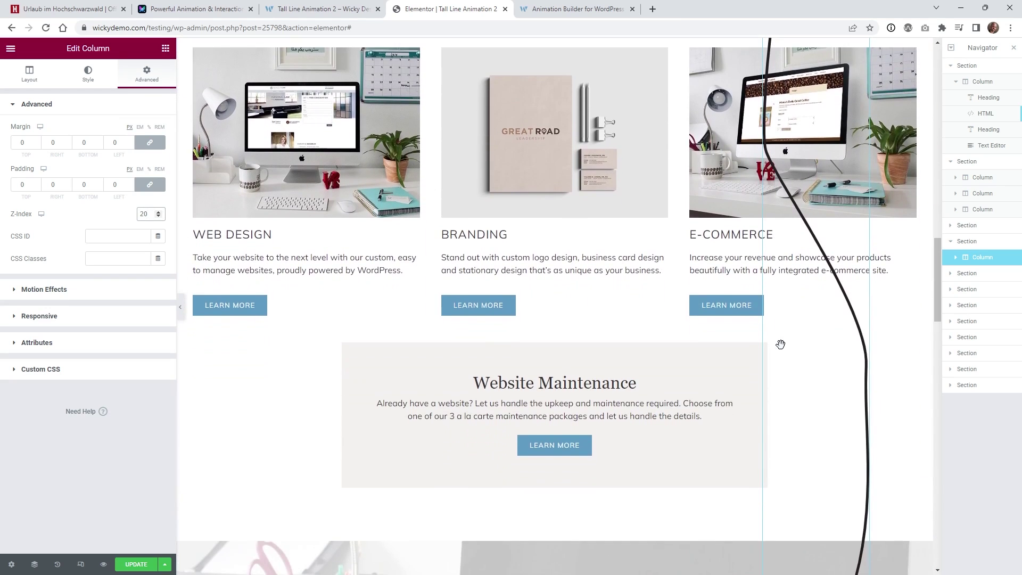
scroll(781, 345, down, 8)
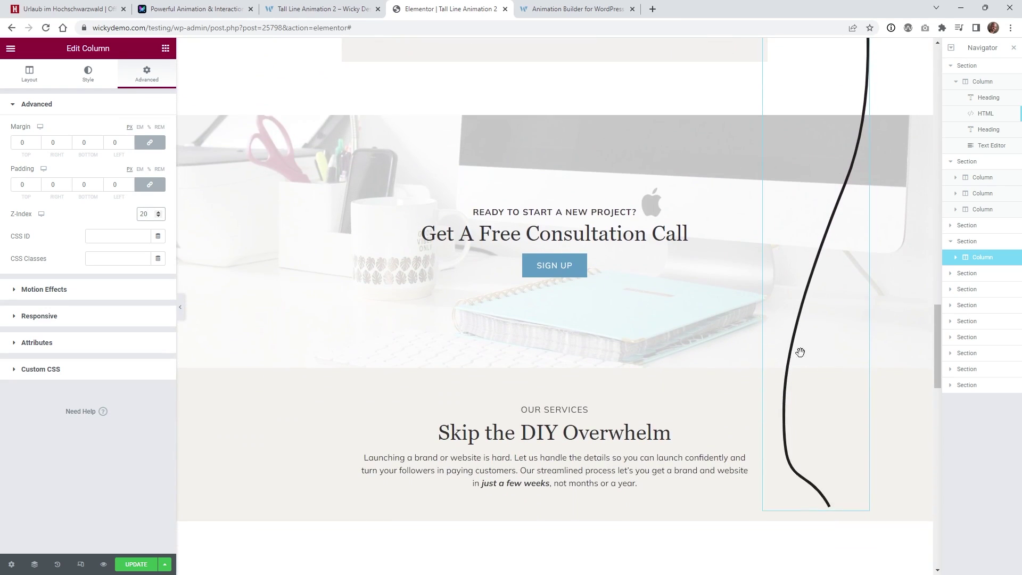
scroll(800, 352, down, 2)
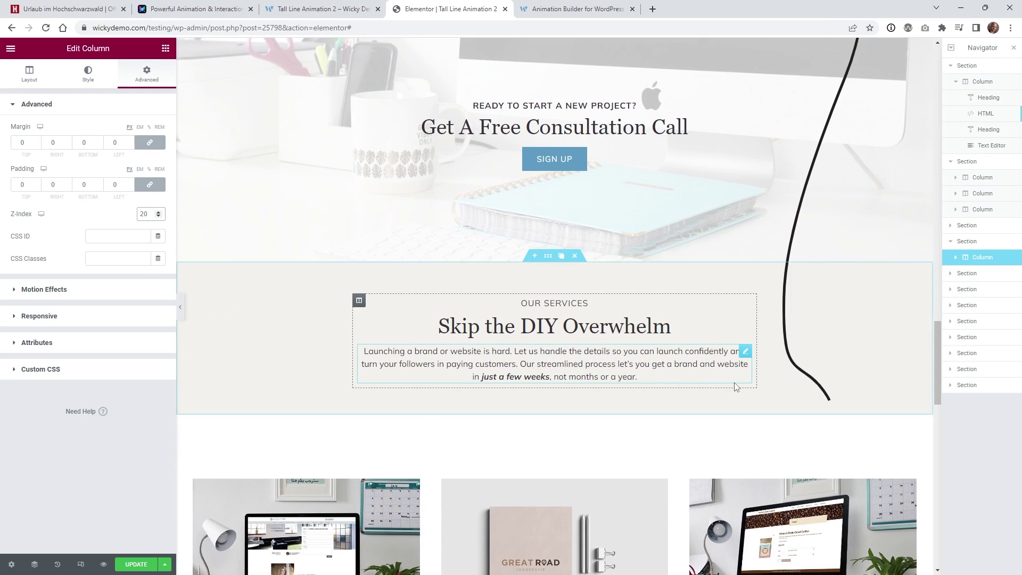
scroll(735, 383, up, 9)
scroll(735, 381, down, 12)
scroll(735, 381, up, 15)
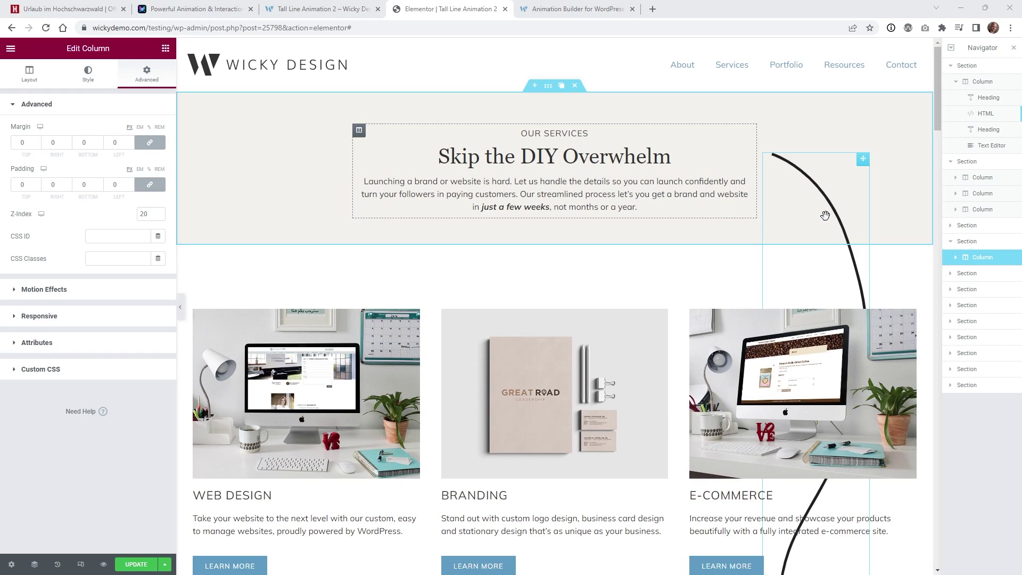
click(134, 565)
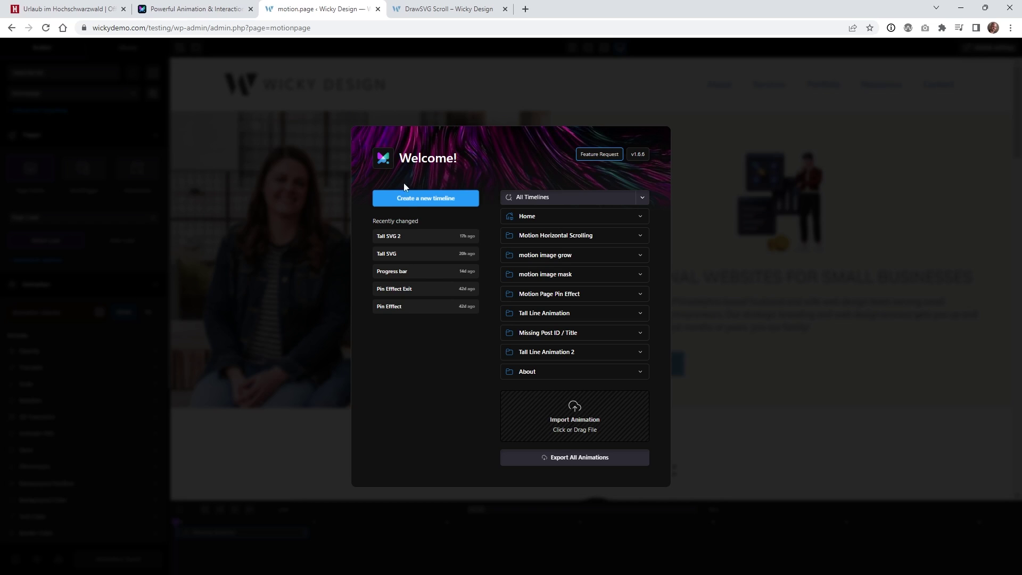
In Motion.page, create a new timeline named DrawSVG Scroll
click(434, 199)
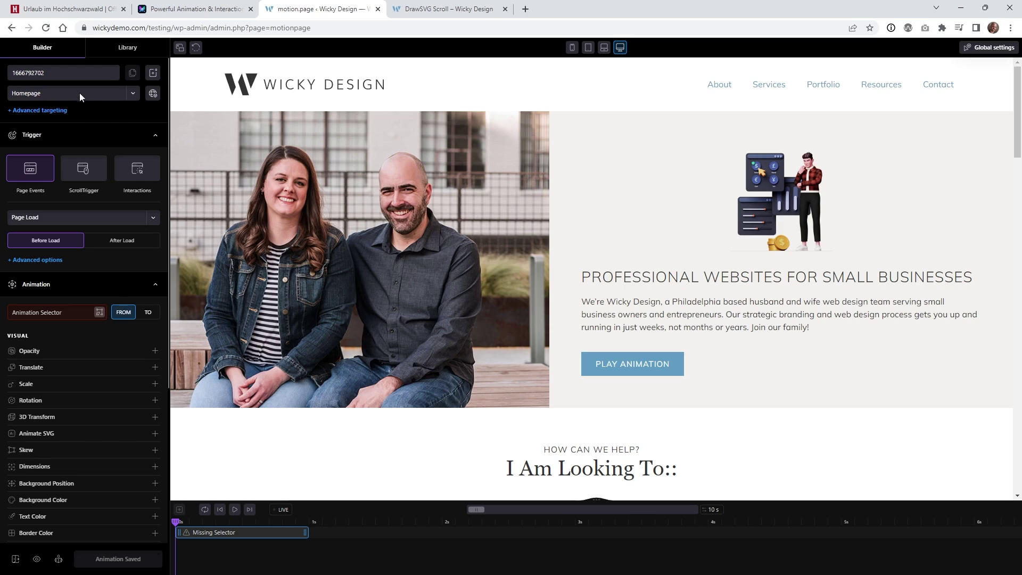
double_click(71, 76)
text(DrawSVG Scroll)
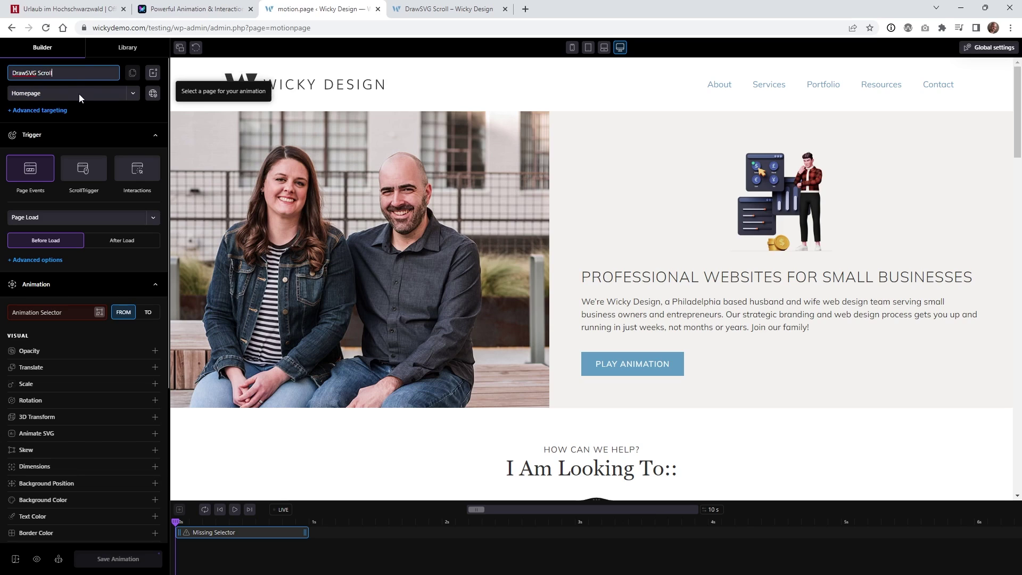
Search the page list for "dra", target the timeline at the DrawSVG Scroll page, and look over its preview
click(78, 94)
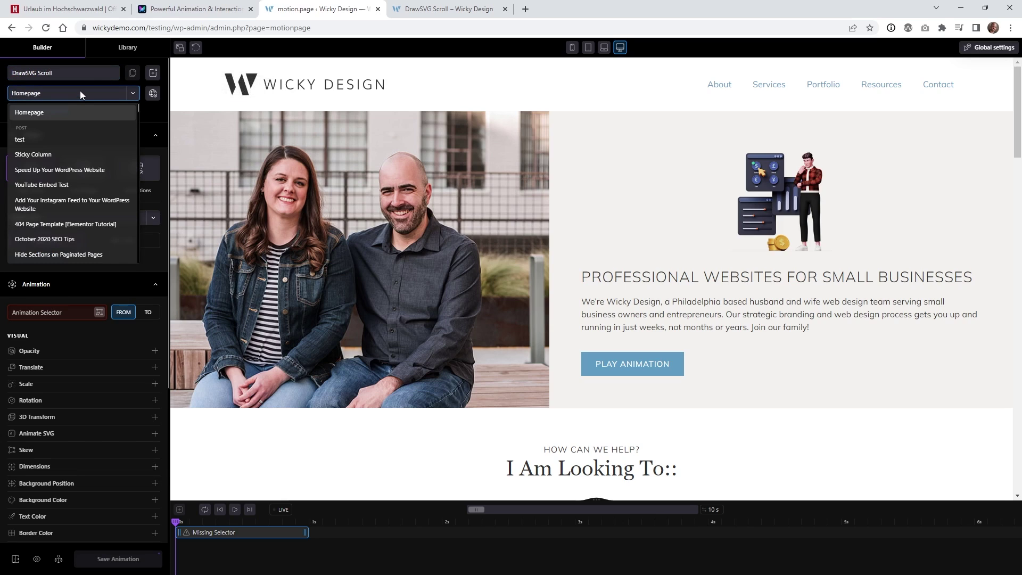
text(dra)
click(62, 123)
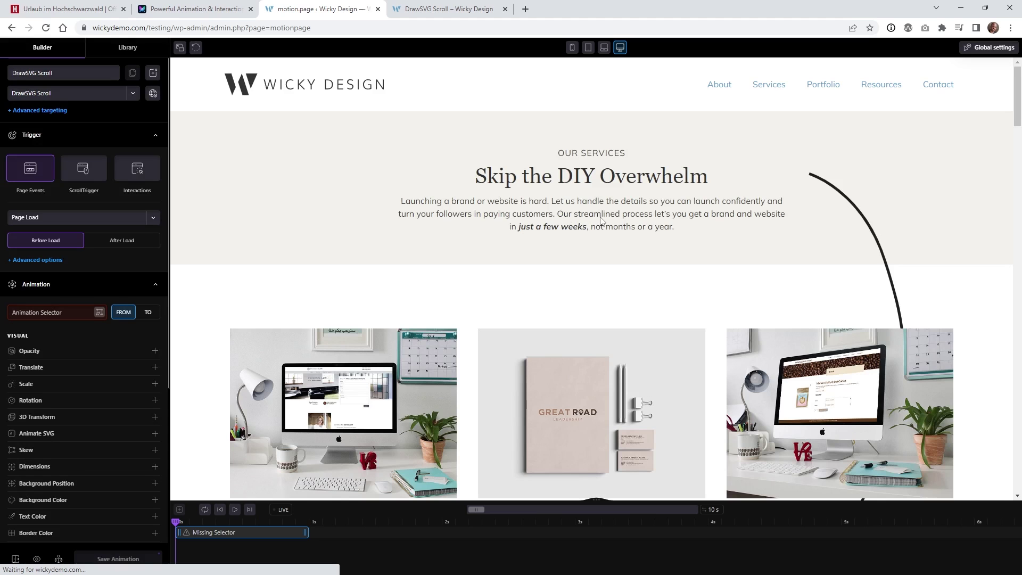
scroll(601, 220, down, 2)
scroll(601, 219, down, 2)
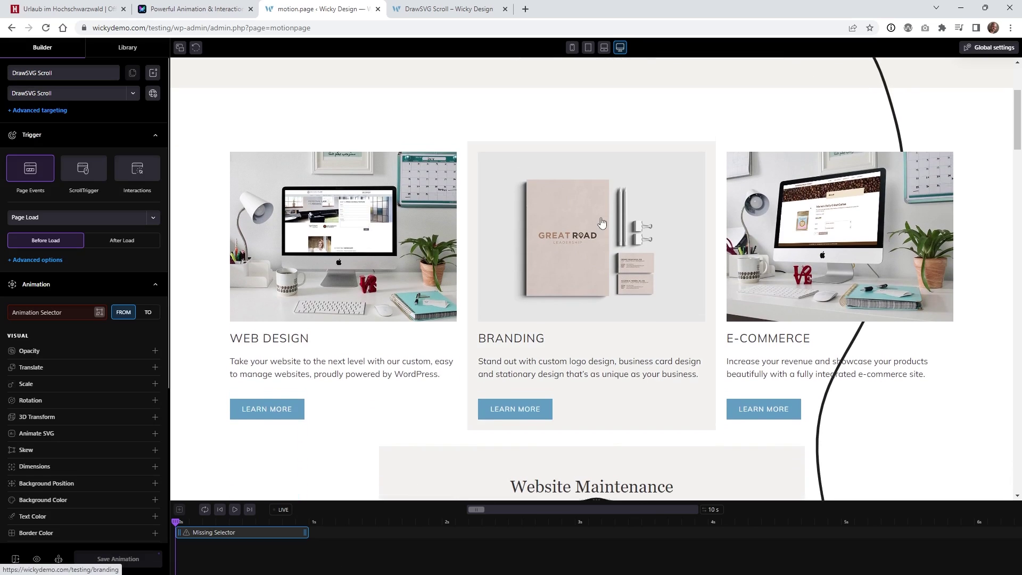
scroll(602, 222, up, 4)
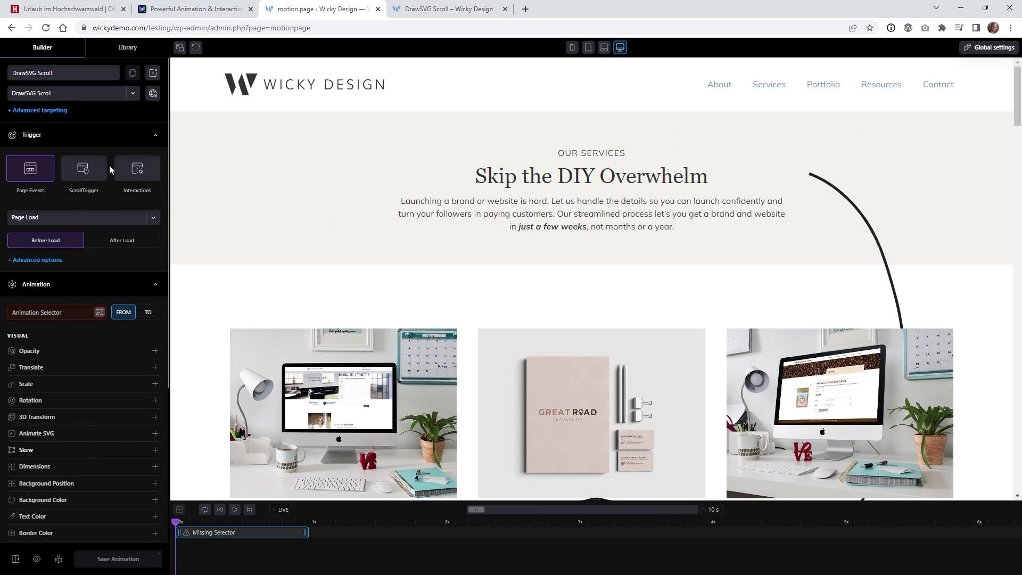
Use ScrollTrigger as the timeline's trigger and lock it to the scrollbar with a delay of 0 s
click(82, 172)
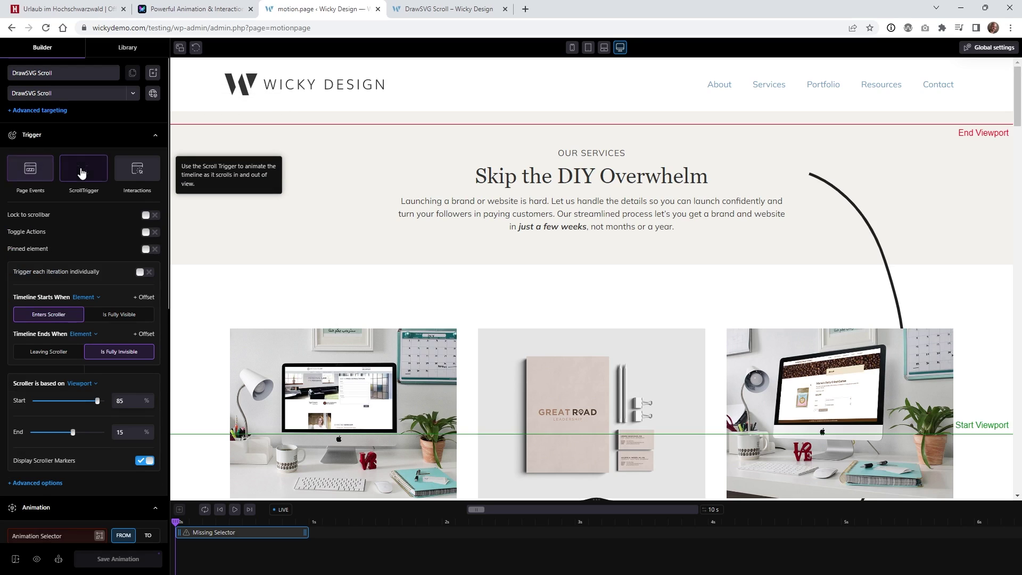
click(148, 217)
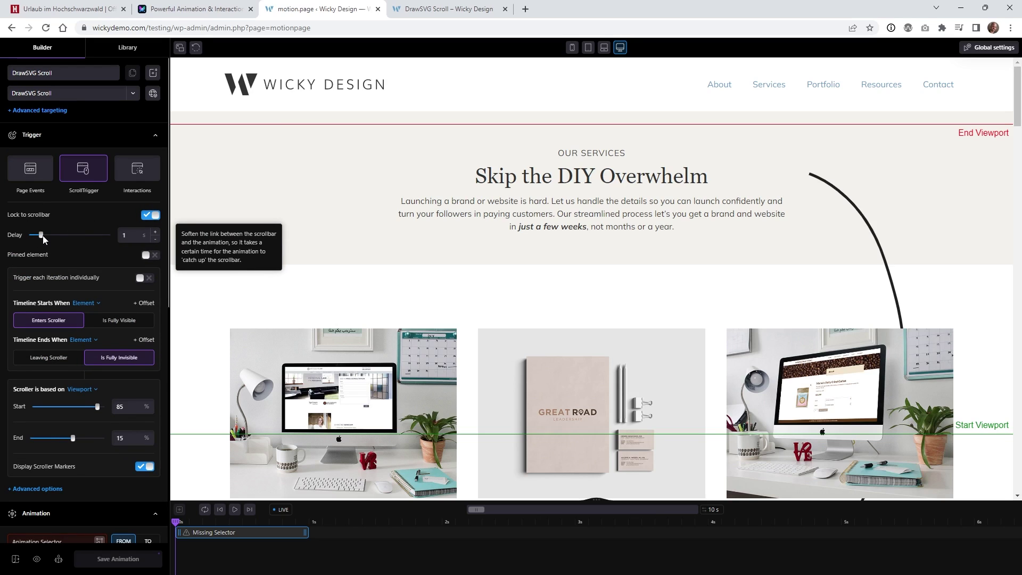
drag(41, 235, 24, 235)
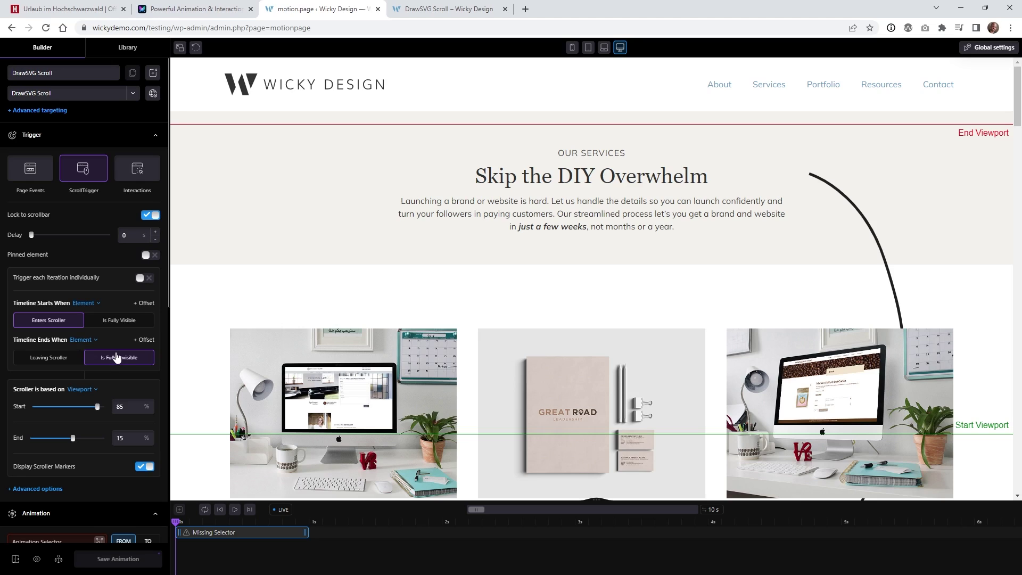
Set both the start and end positions of the viewport-based scroller to 30%
drag(97, 406, 84, 414)
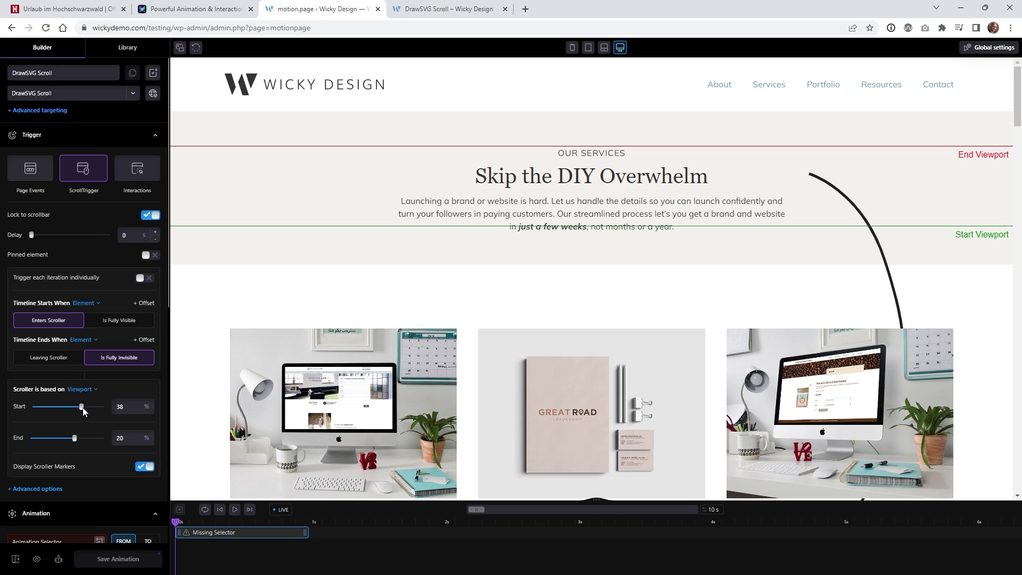
drag(83, 410, 82, 410)
key(Left)
key(Left)
key(Left)
key(Left)
key(Left)
key(Tab)
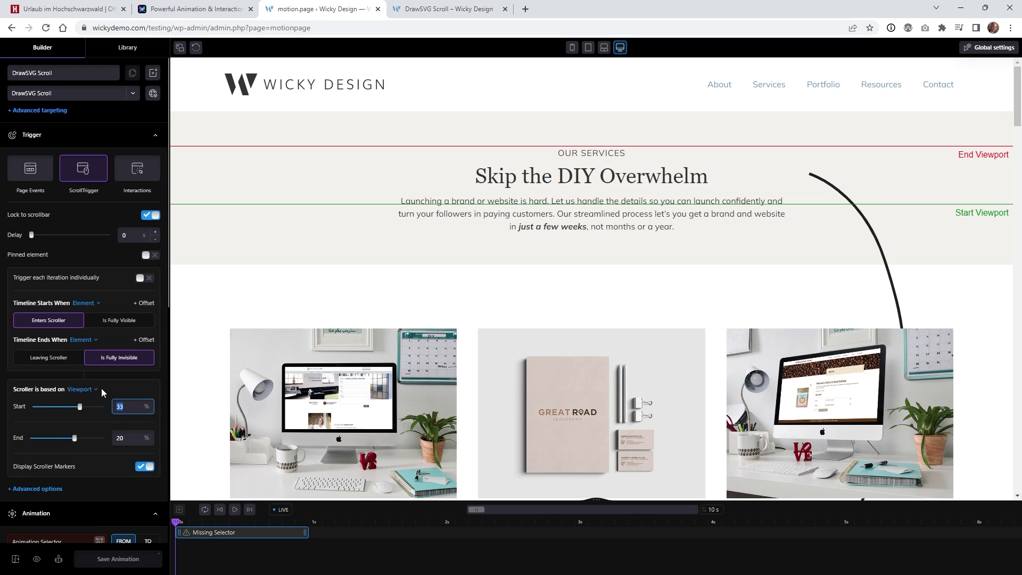
text(30)
key(Tab)
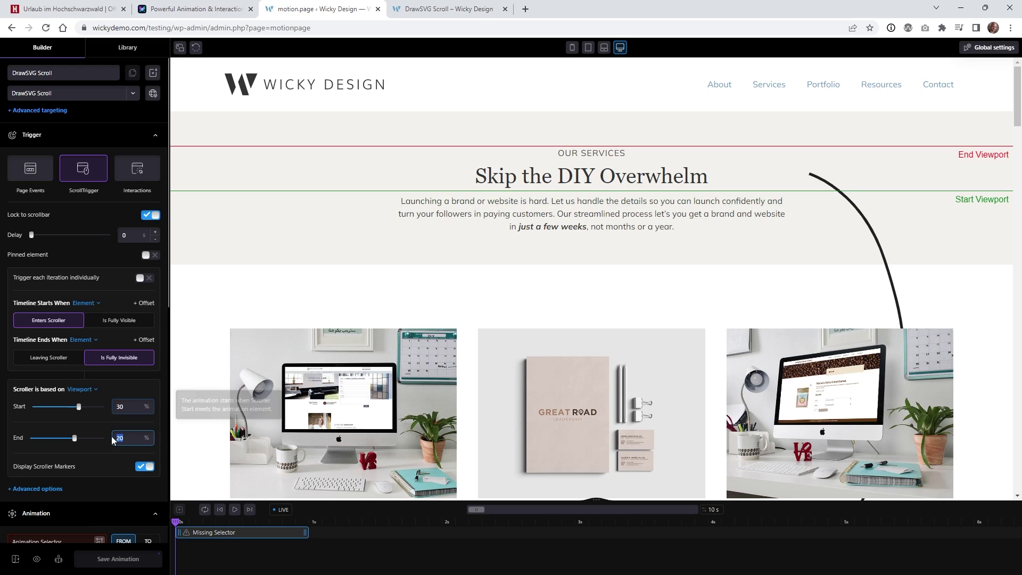
text(30)
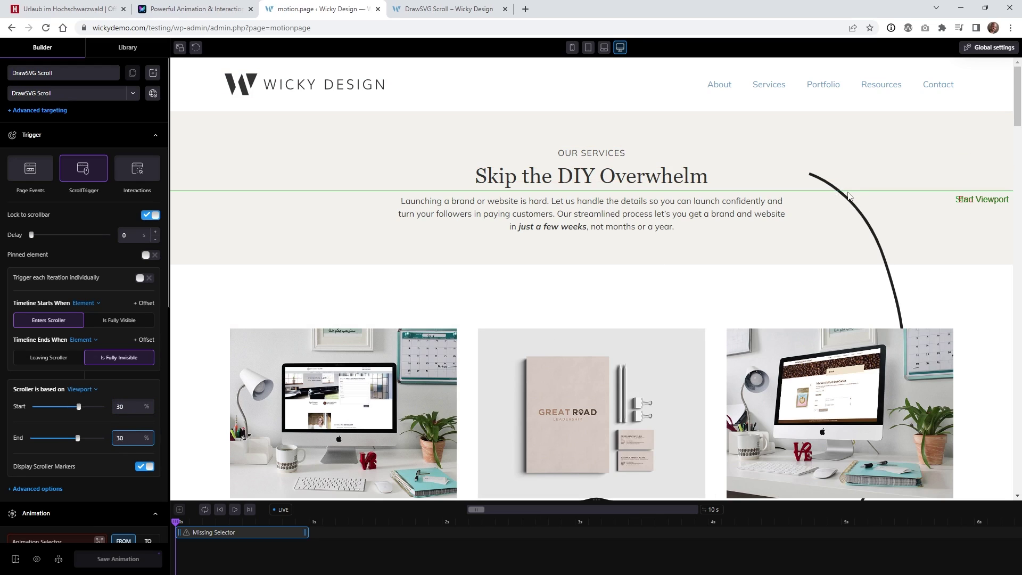
Pick the curved line's path (#Layer_1 path) from the page preview as the animation selector
scroll(104, 393, down, 4)
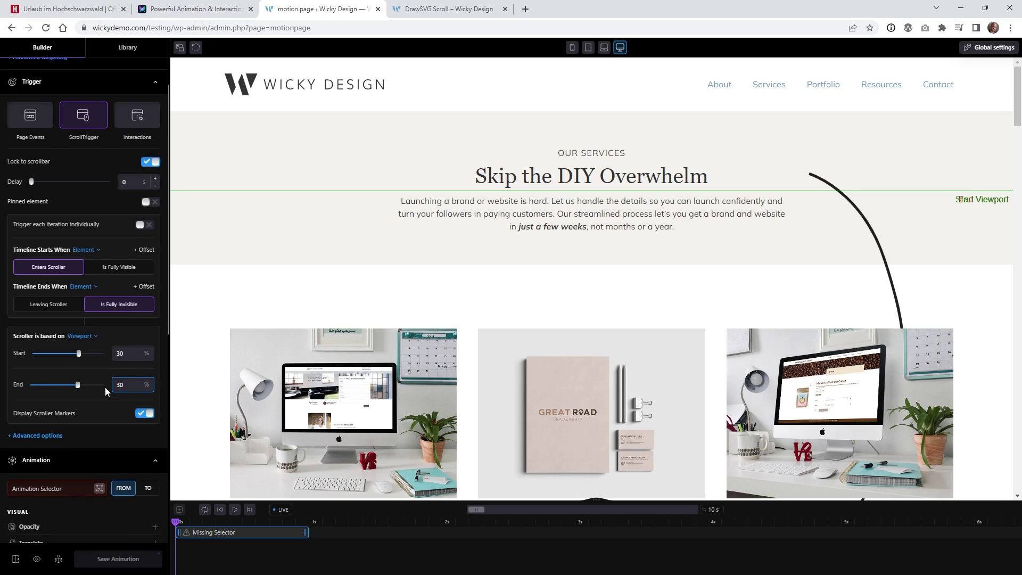
scroll(66, 365, down, 2)
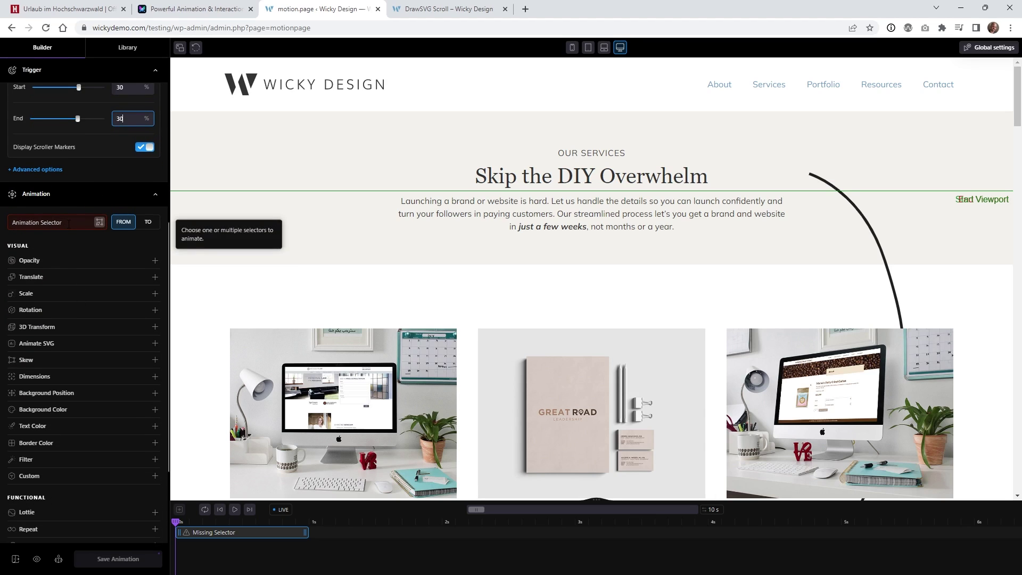
click(100, 223)
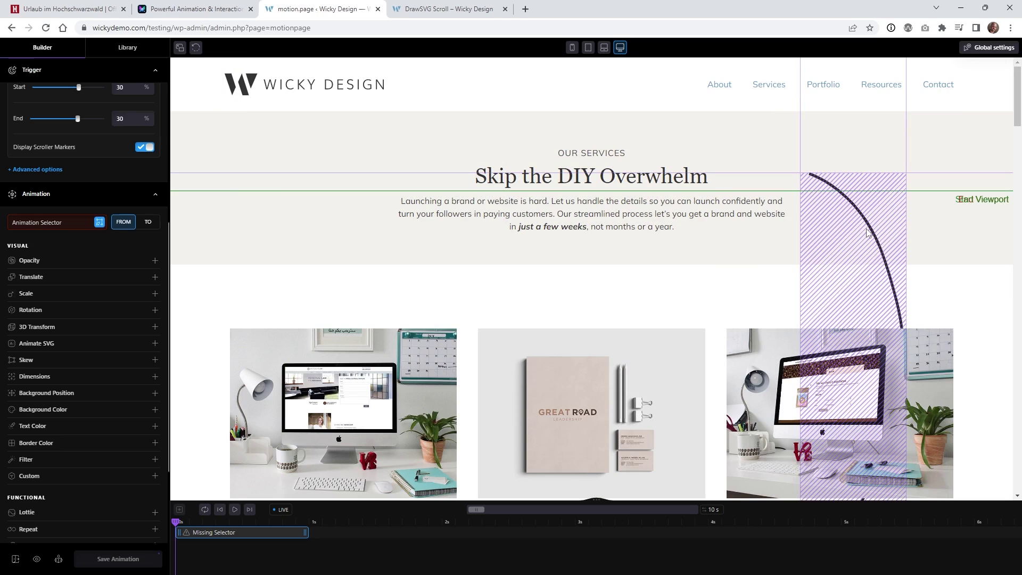
click(867, 230)
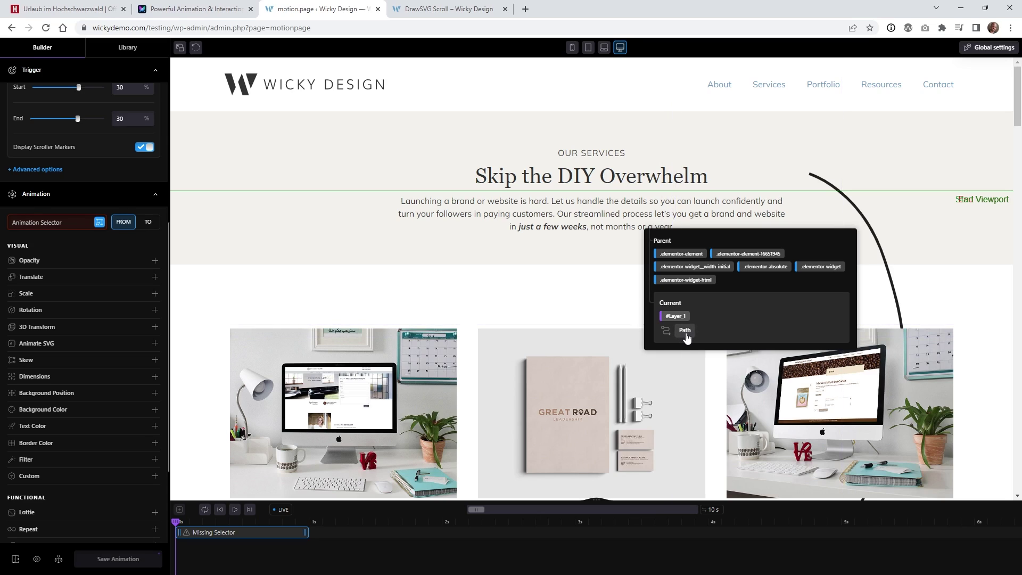
click(686, 332)
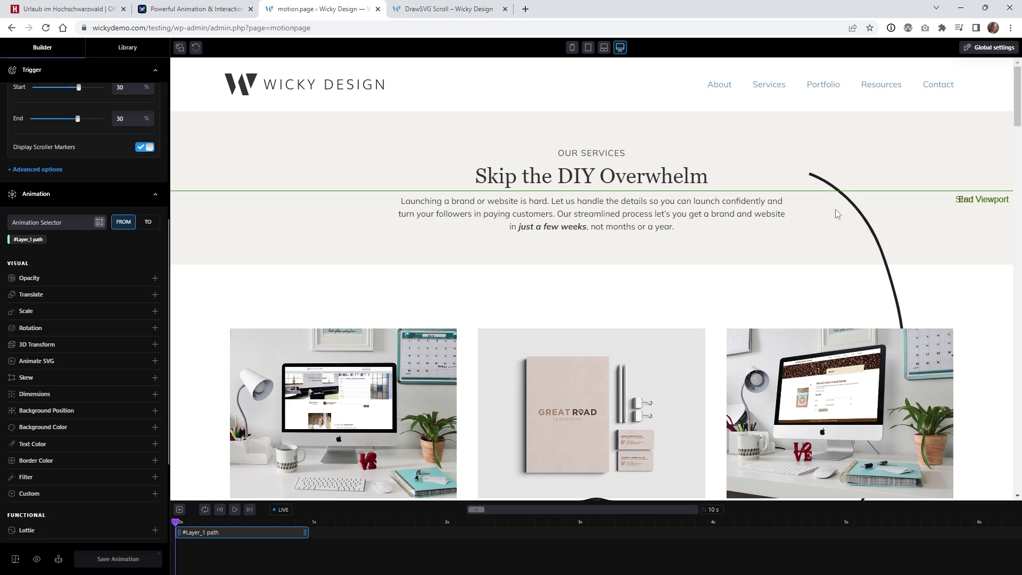
Add a DrawSVG strokes animation to the path and preview how it draws while the page moves
scroll(798, 235, down, 2)
scroll(798, 235, up, 2)
scroll(64, 273, down, 3)
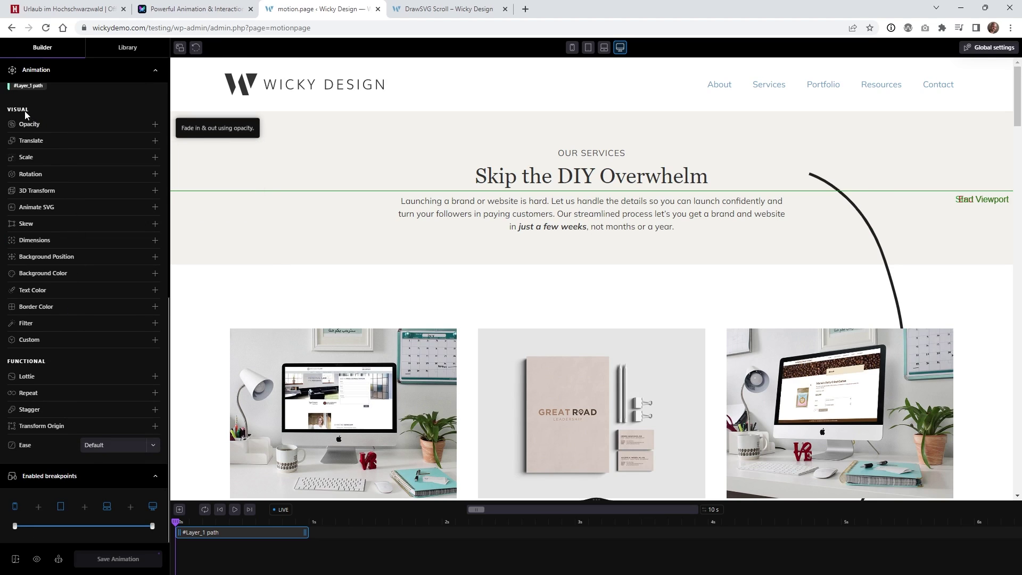
click(48, 210)
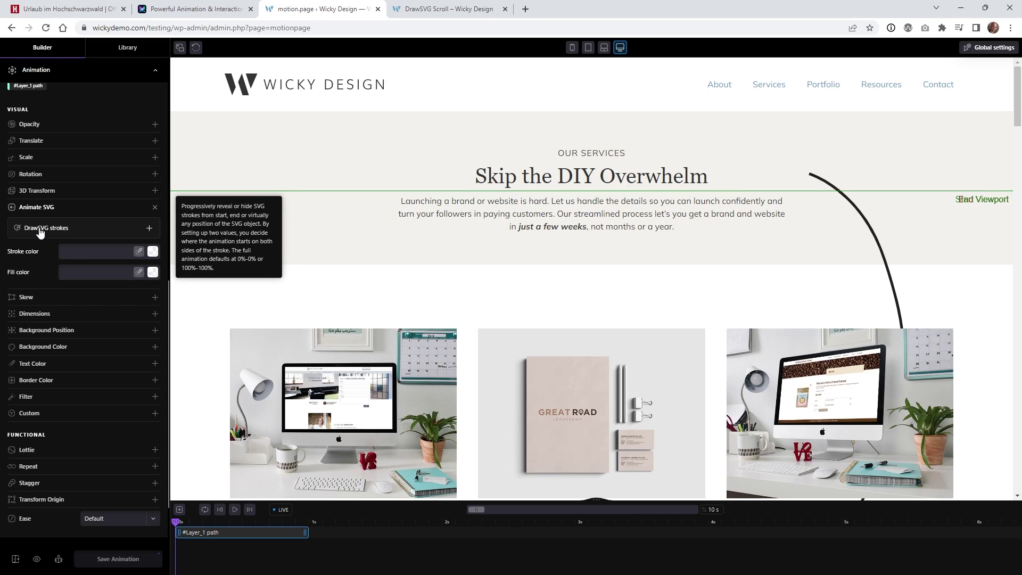
click(62, 232)
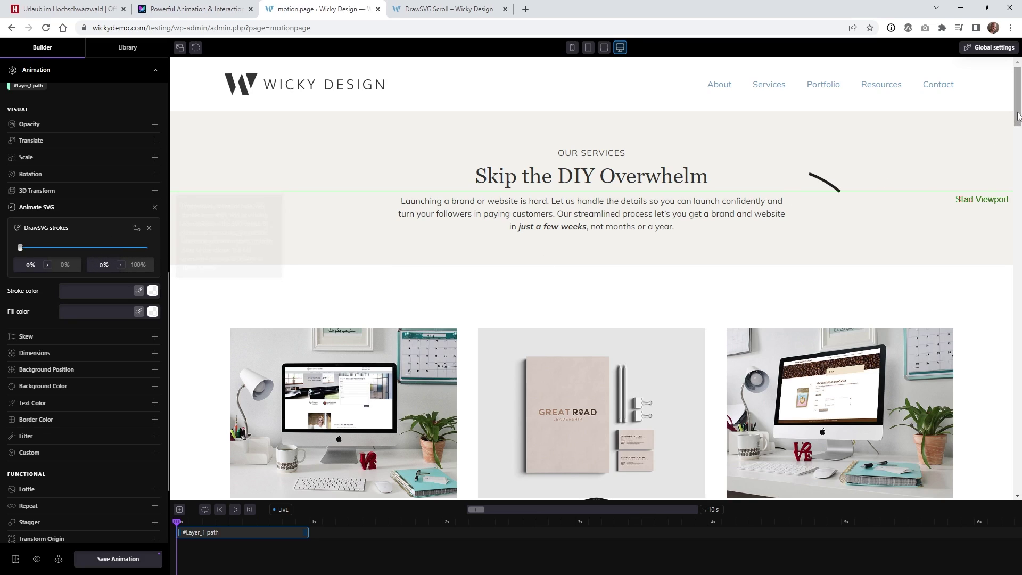
mouse_move(1019, 113)
mouse_down()
mouse_move(1019, 161)
mouse_move(1019, 131)
mouse_up()
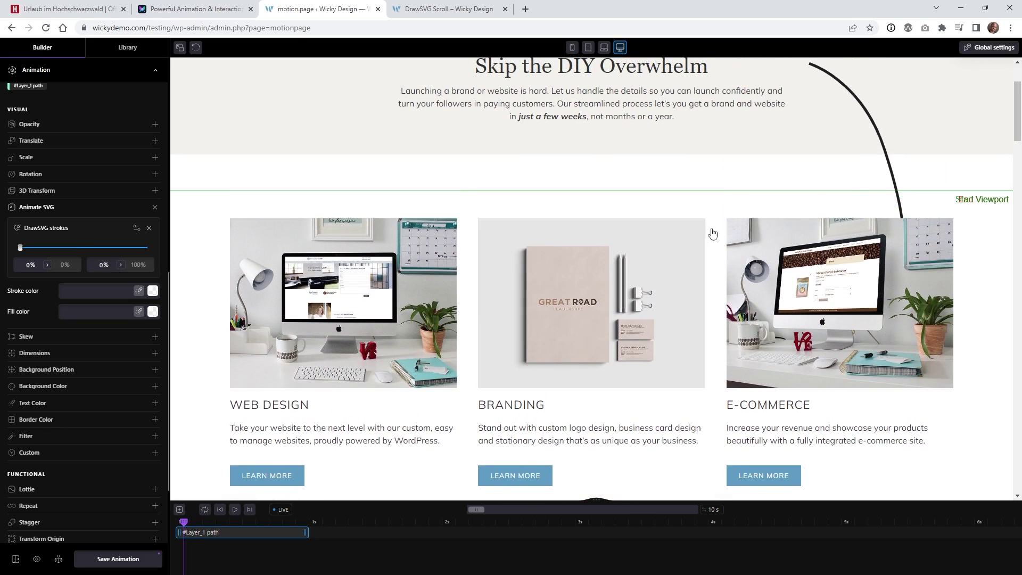
Set the animation's ease to None and preview the line's drawing far down the page
scroll(107, 453, down, 2)
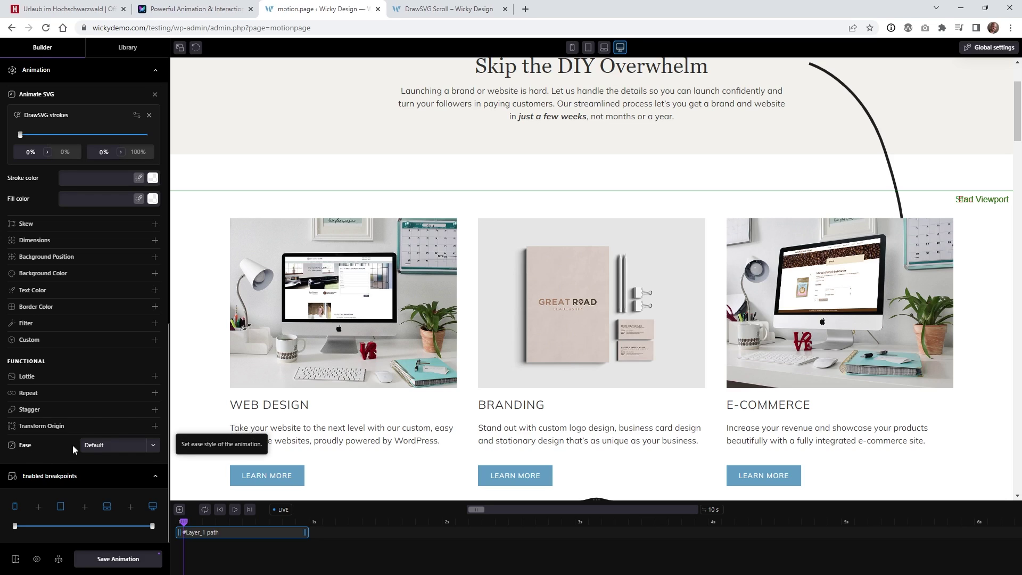
click(91, 450)
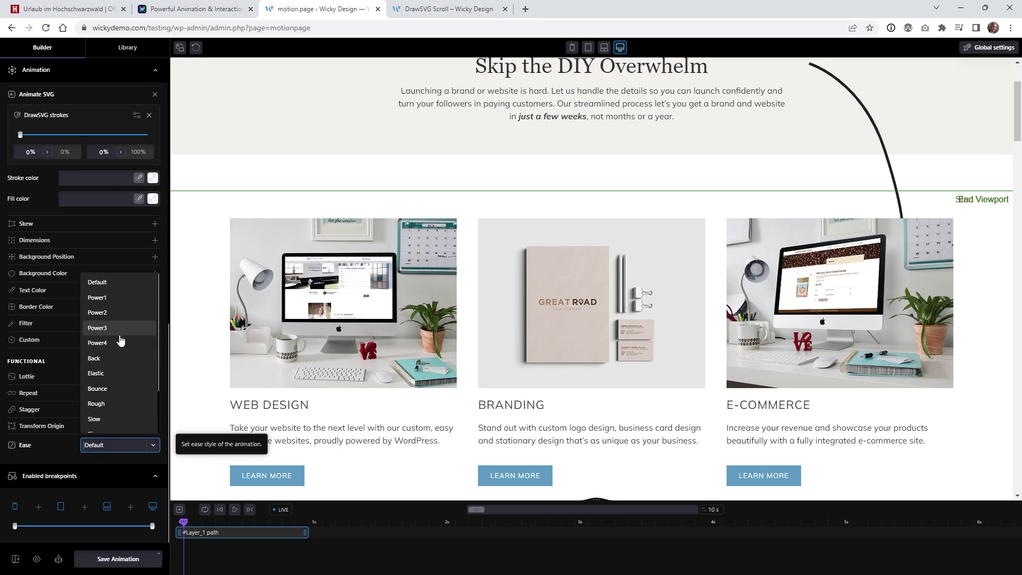
scroll(104, 367, down, 1)
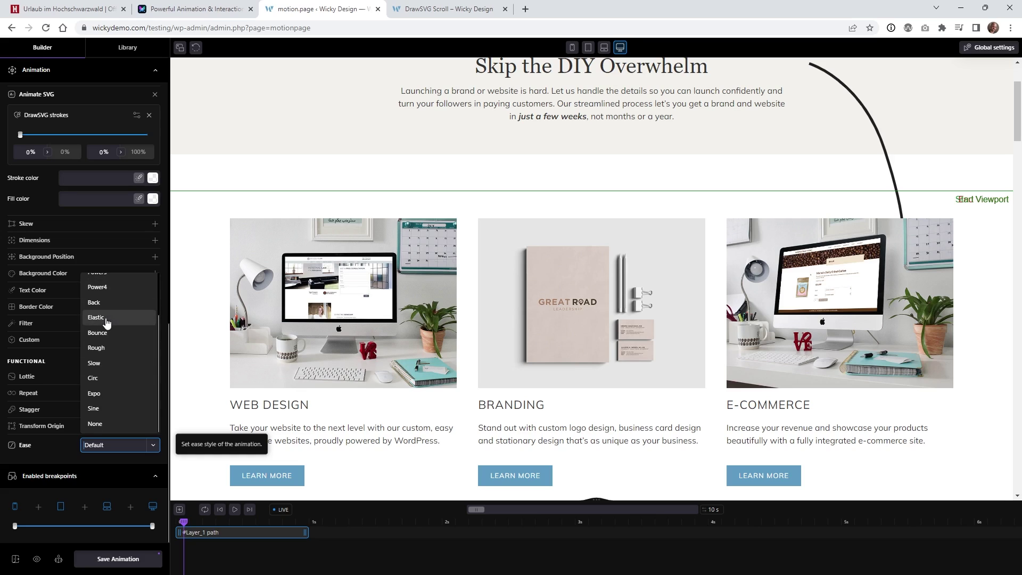
click(91, 424)
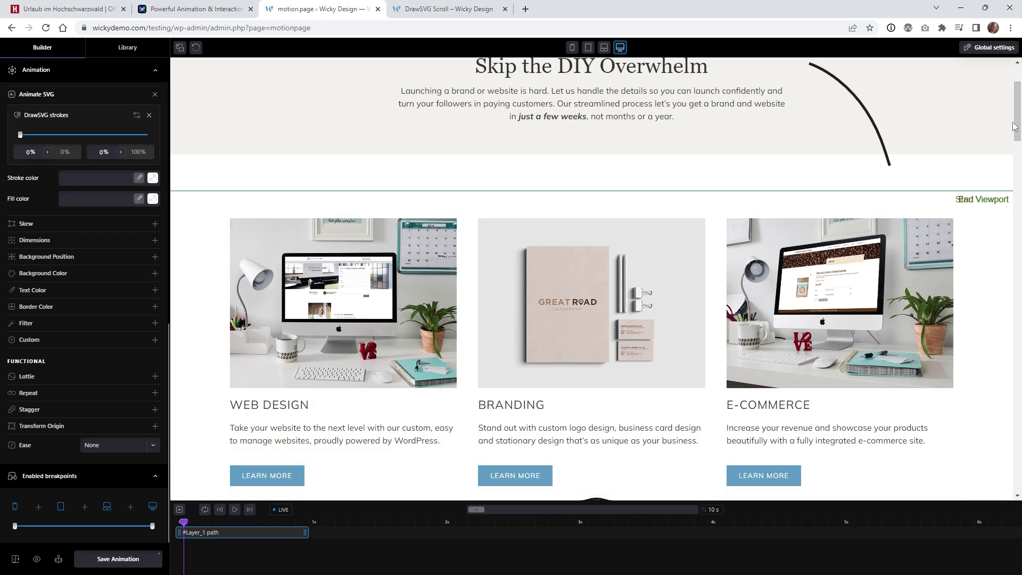
drag(1015, 126, 1020, 349)
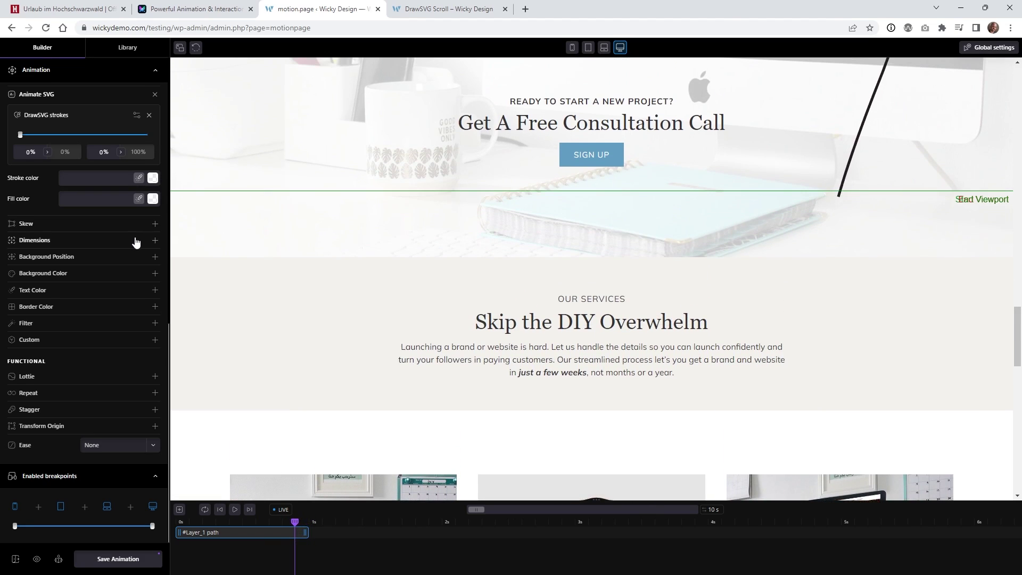
Set the scroller's start to 22% and end to 41%, then save the animation after checking the line along the page
scroll(136, 243, up, 7)
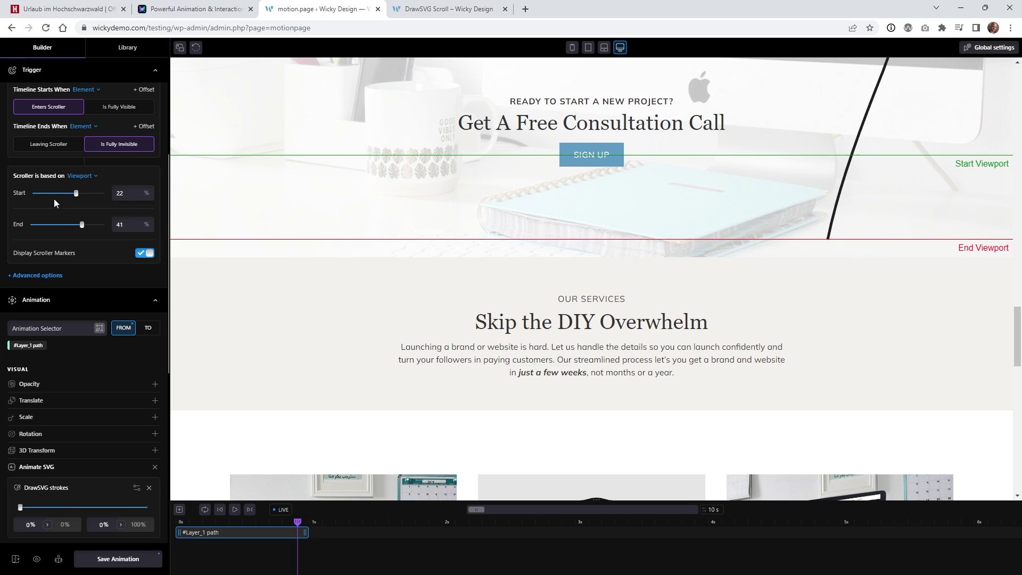
drag(1020, 336, 1019, 287)
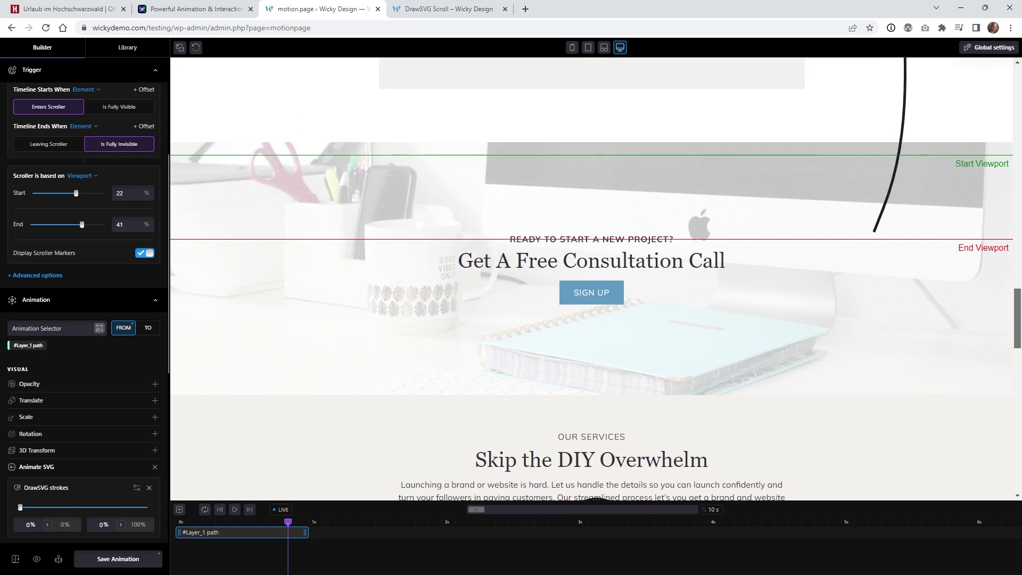
scroll(666, 257, down, 3)
scroll(667, 258, up, 4)
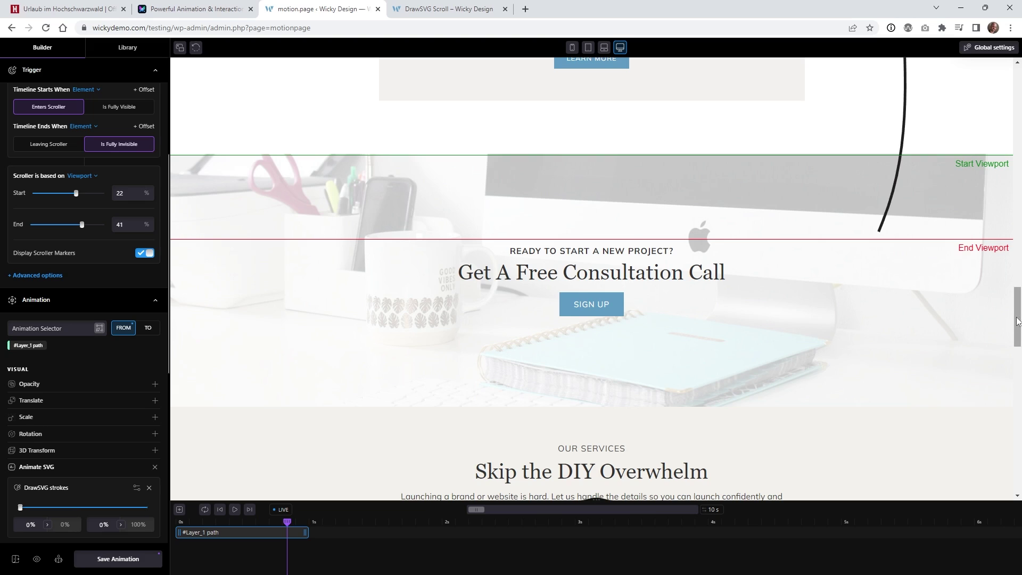
drag(1018, 321, 1009, 113)
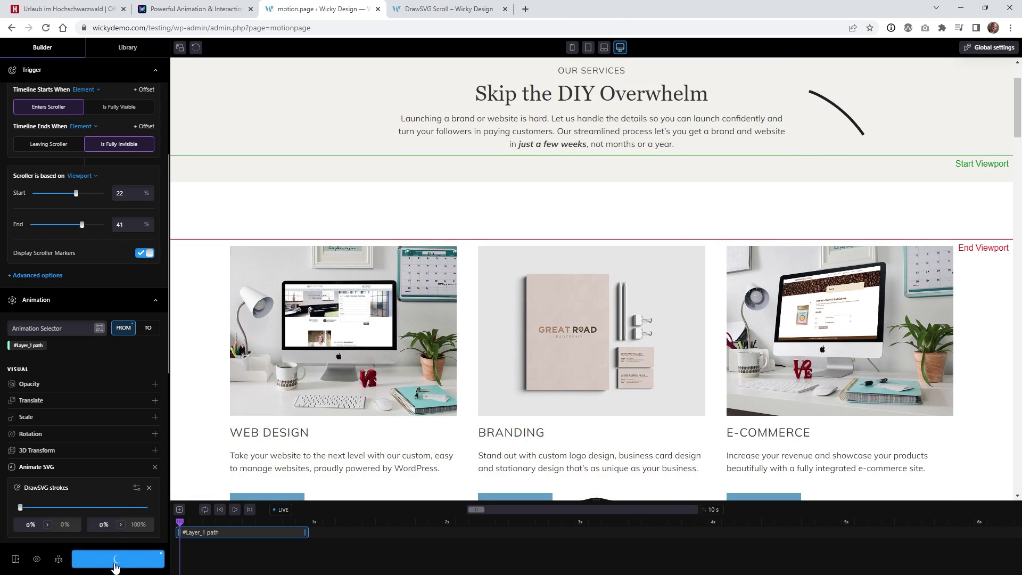
Check the scroll-drawn line on the live DrawSVG Scroll page
click(447, 9)
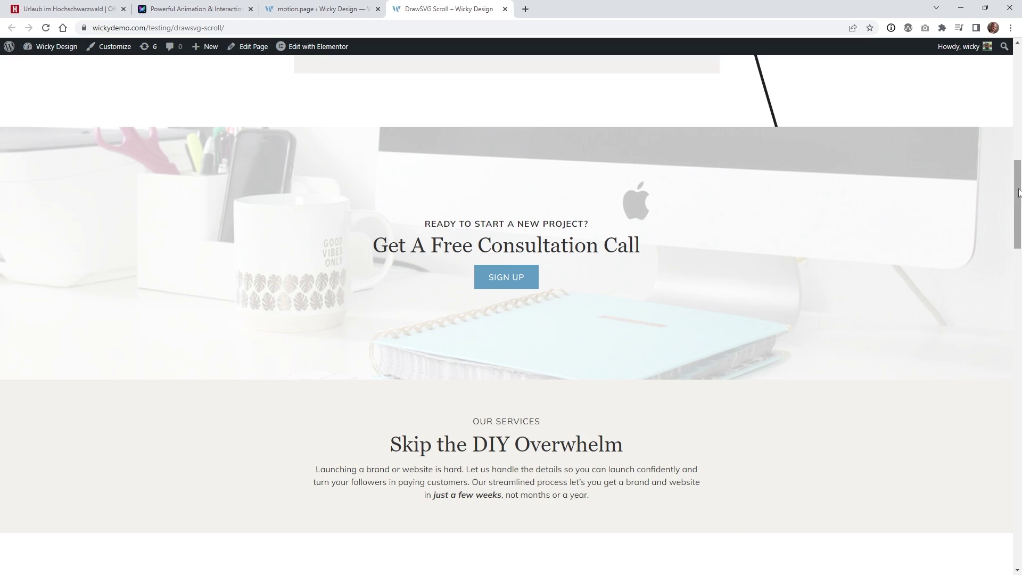
mouse_move(1019, 192)
mouse_down()
mouse_move(1019, 75)
mouse_move(1019, 232)
mouse_up()
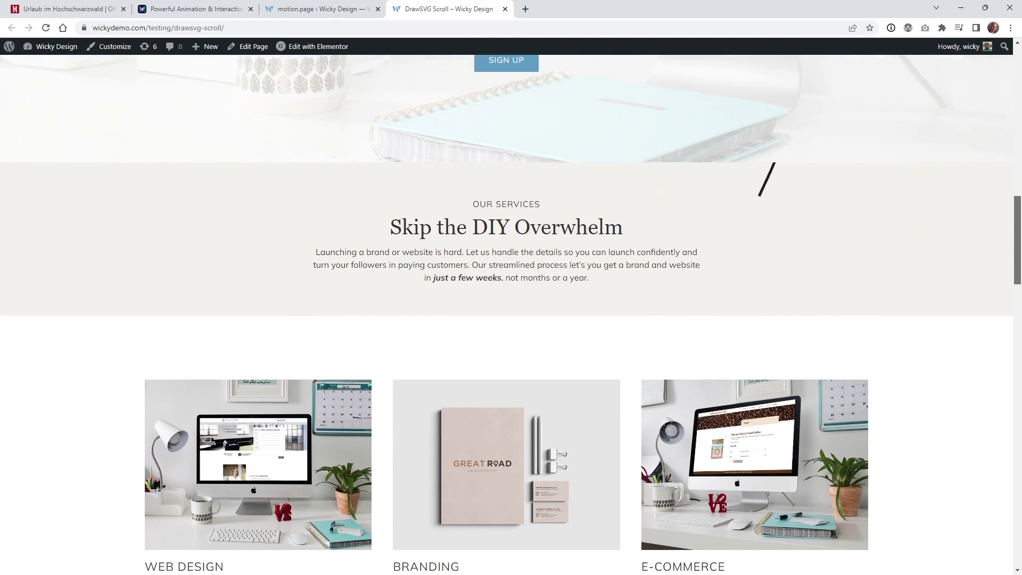
scroll(764, 228, down, 3)
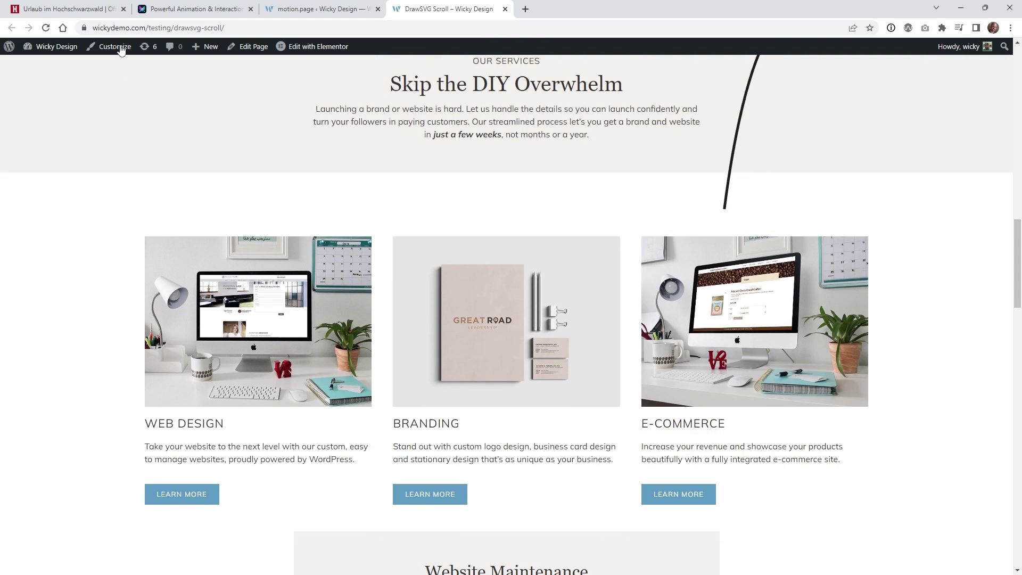
Examine how the white line draws on scroll on the Hochschwarzwald reference site, down to the Reisemagazin section
key(ctrl+1)
drag(1015, 308, 1018, 416)
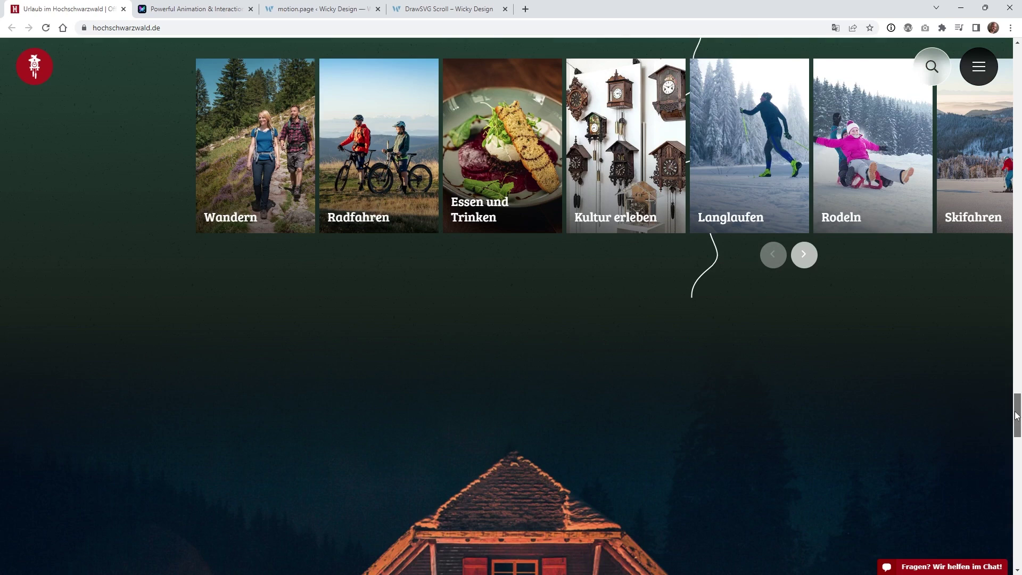
scroll(631, 284, down, 4)
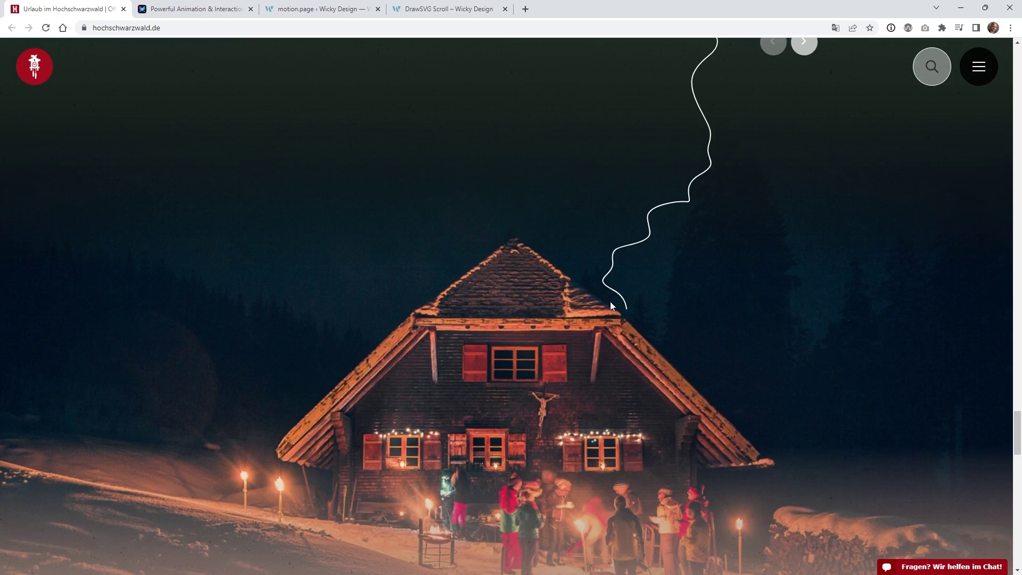
scroll(628, 297, down, 2)
scroll(678, 282, down, 2)
scroll(678, 282, down, 3)
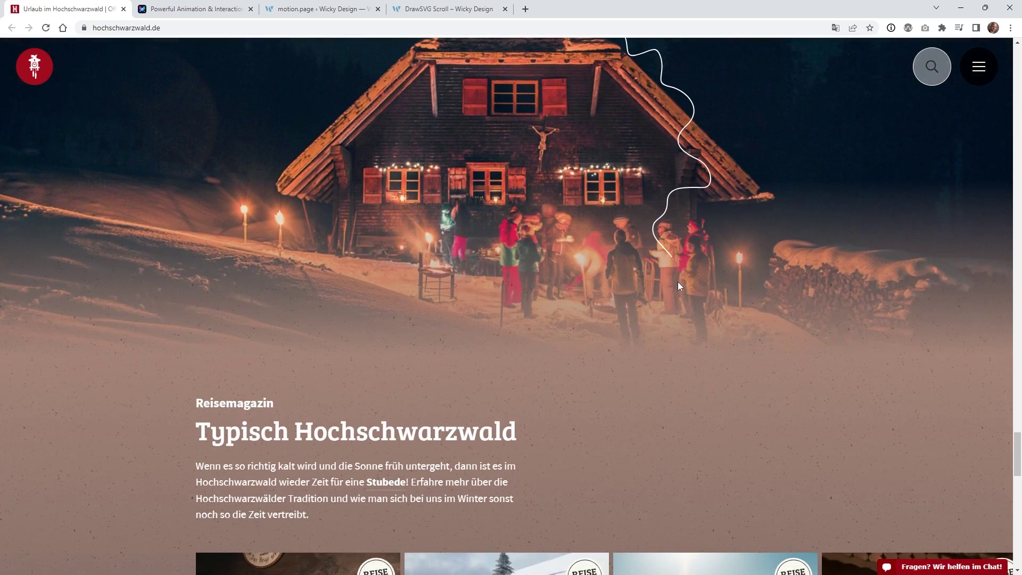
scroll(679, 282, down, 3)
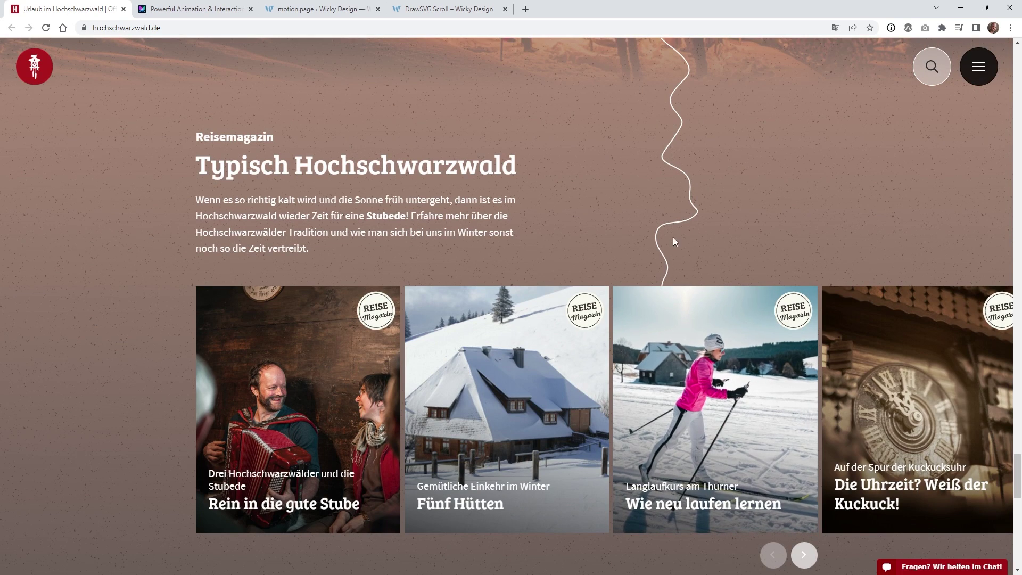
Return to the live DrawSVG Scroll page and compare its line's drawing through the E-Commerce and consultation call sections
click(445, 4)
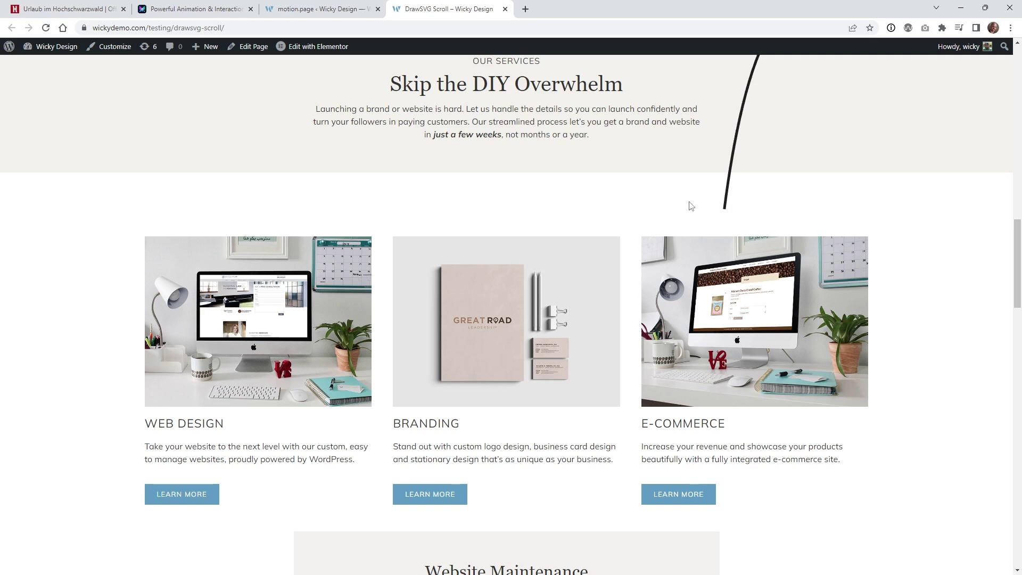
scroll(799, 216, down, 3)
scroll(798, 213, down, 8)
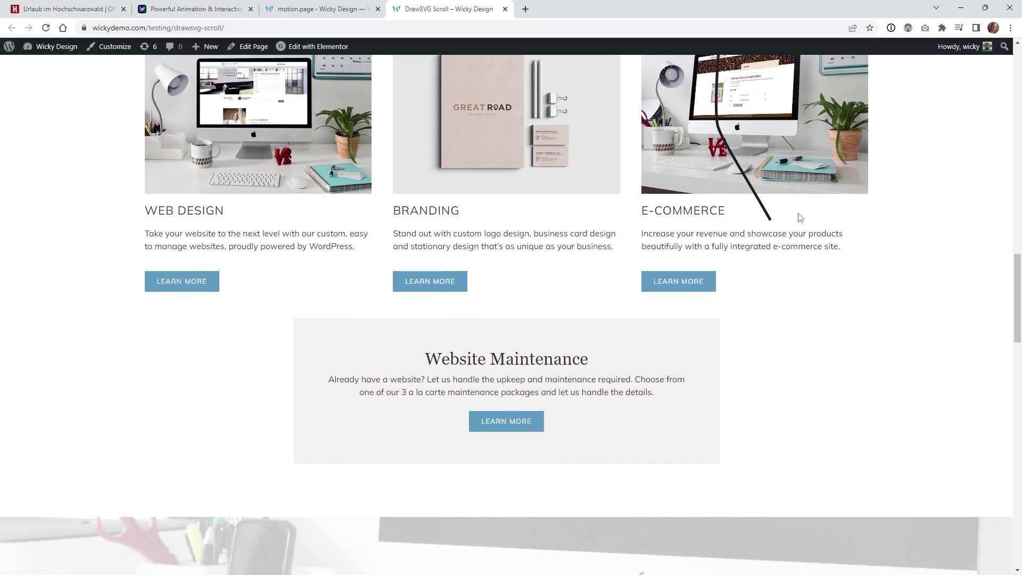
scroll(800, 217, down, 6)
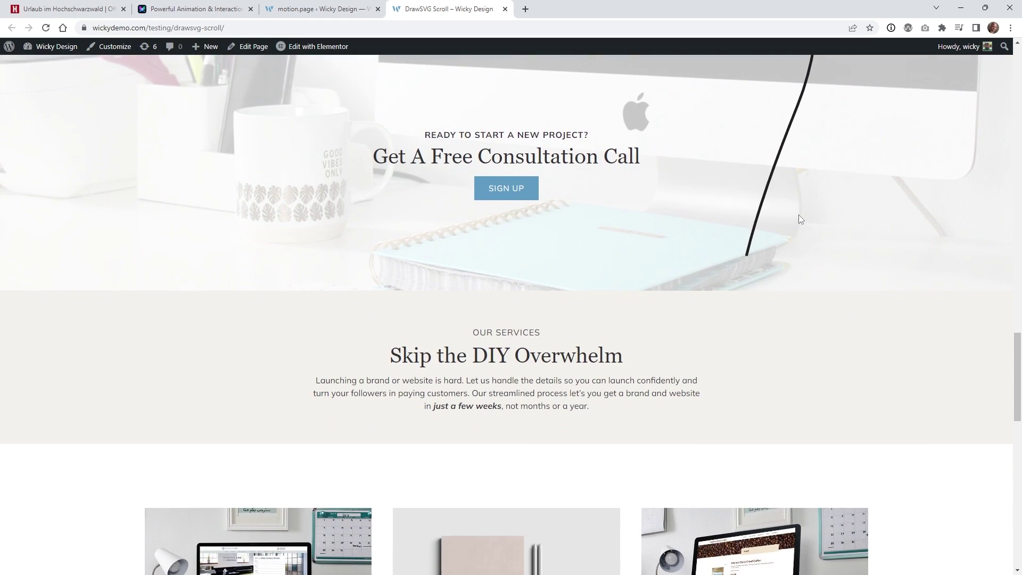
scroll(769, 202, up, 2)
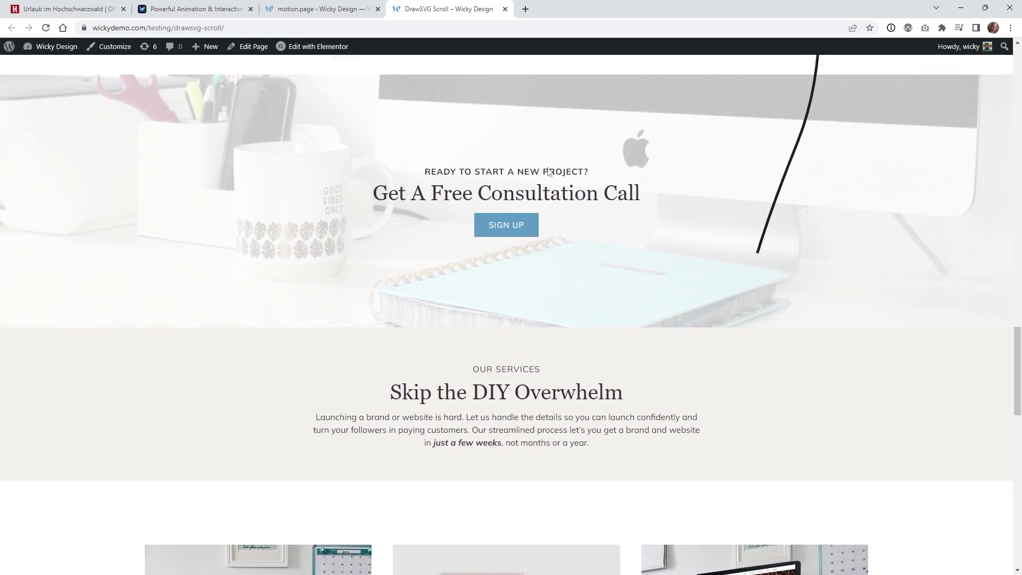
Return to the Motion.page builder and set the line's From stroke color to red, rgba(255, 3, 3, 1), checking it in the preview
key(ctrl+shift+Tab)
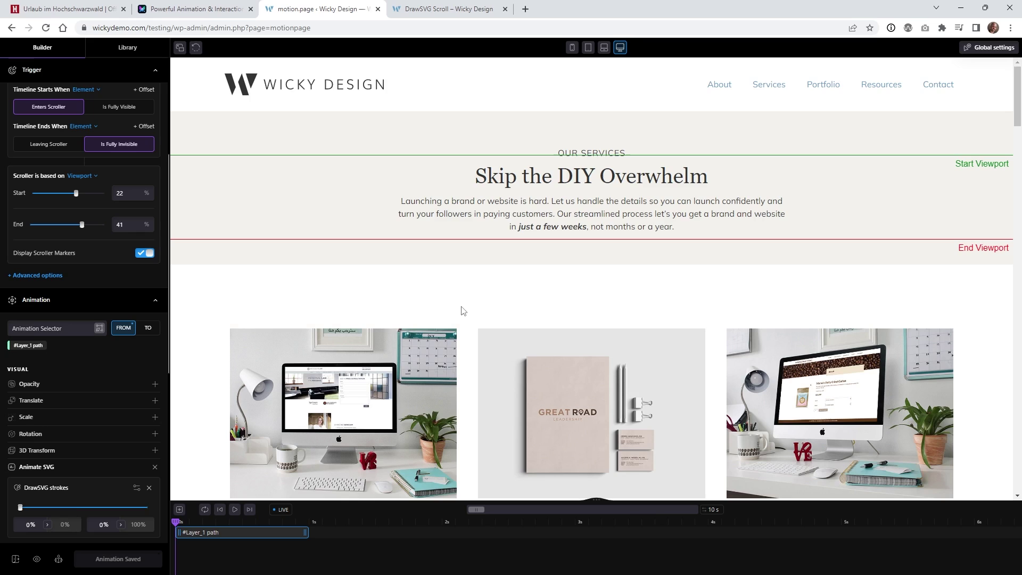
scroll(461, 309, down, 2)
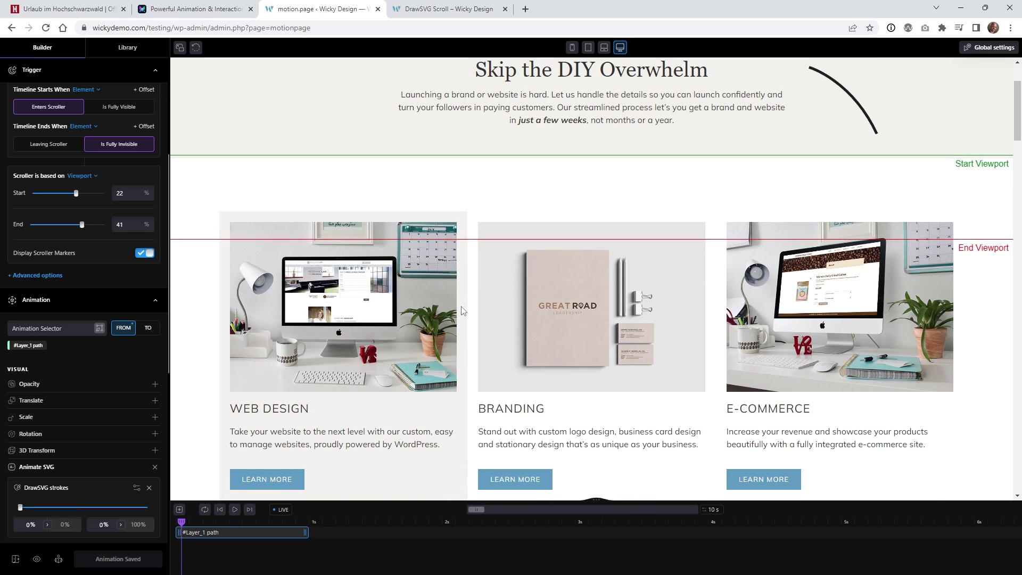
scroll(463, 311, up, 2)
scroll(462, 311, down, 1)
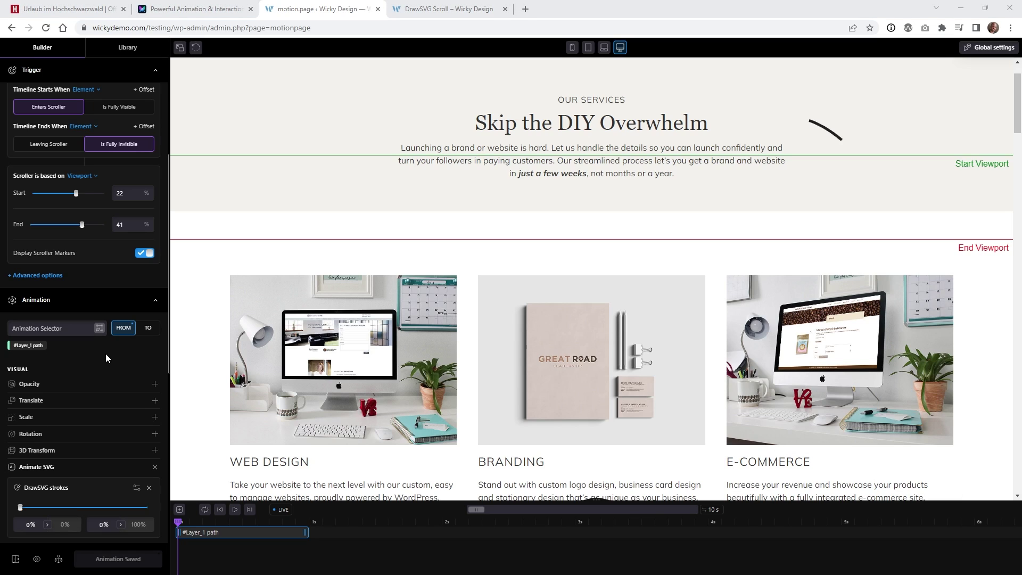
scroll(105, 358, down, 2)
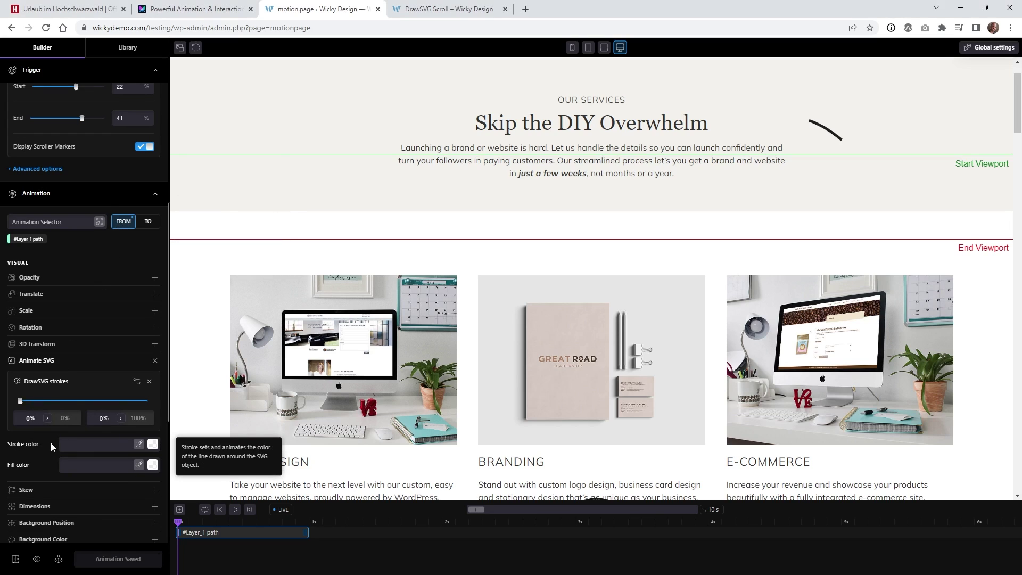
click(153, 444)
click(146, 486)
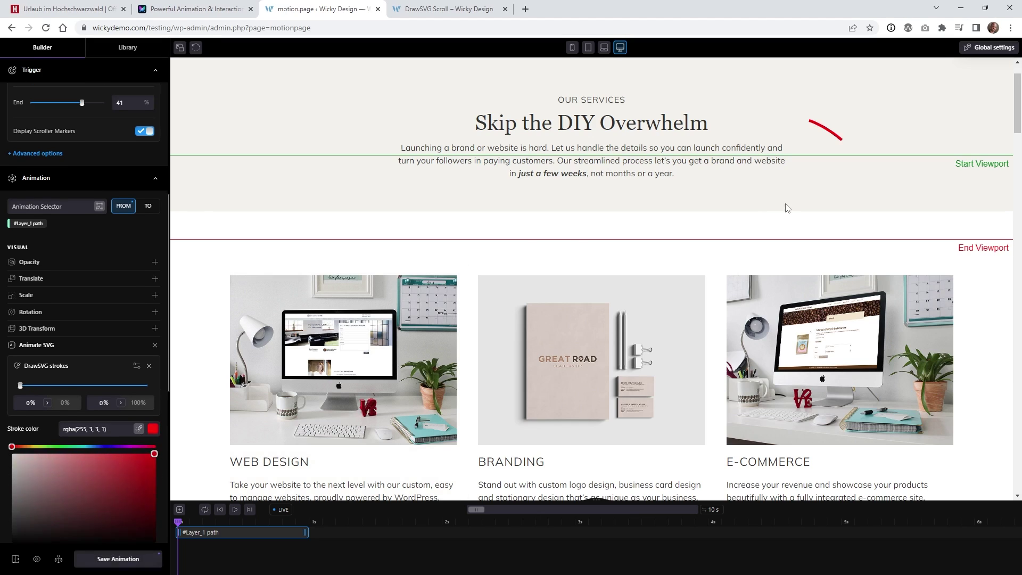
click(843, 136)
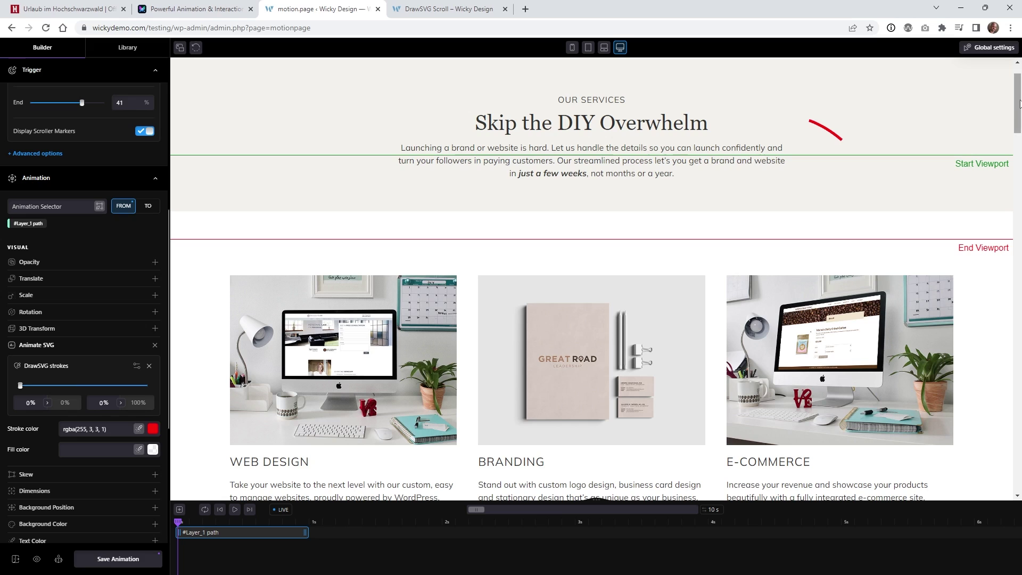
mouse_move(1019, 103)
mouse_down()
mouse_move(996, 286)
mouse_move(1000, 363)
mouse_move(997, 213)
mouse_move(906, 153)
mouse_up()
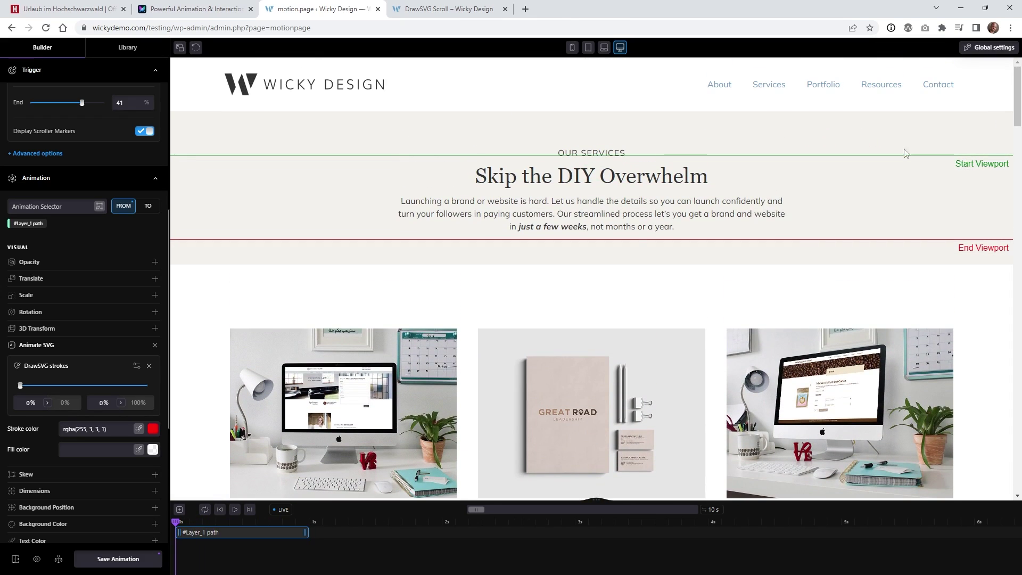
Add Animate SVG to the line's To state with a blue stroke color of rgba(0, 49, 255, 1)
click(148, 208)
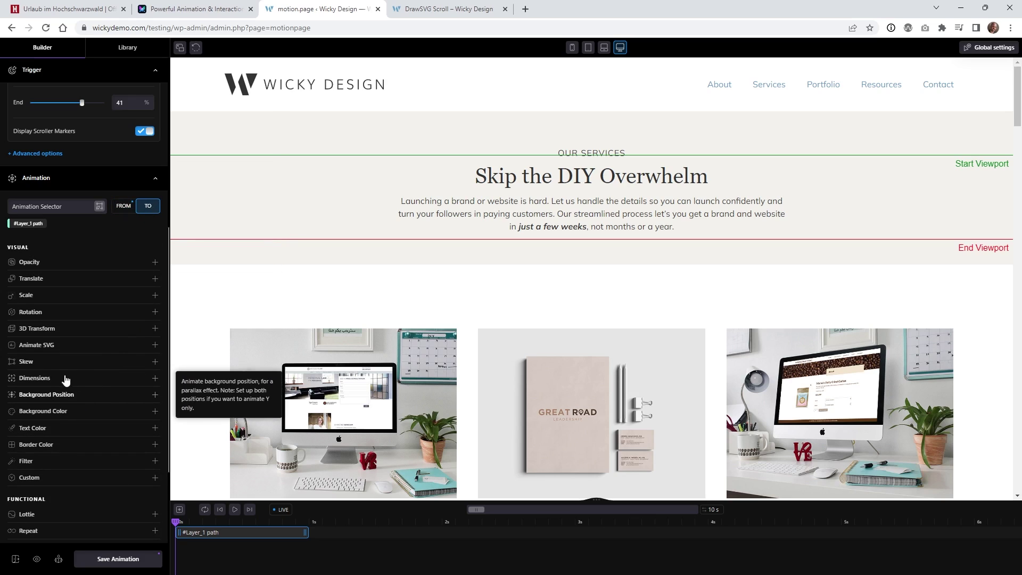
click(48, 348)
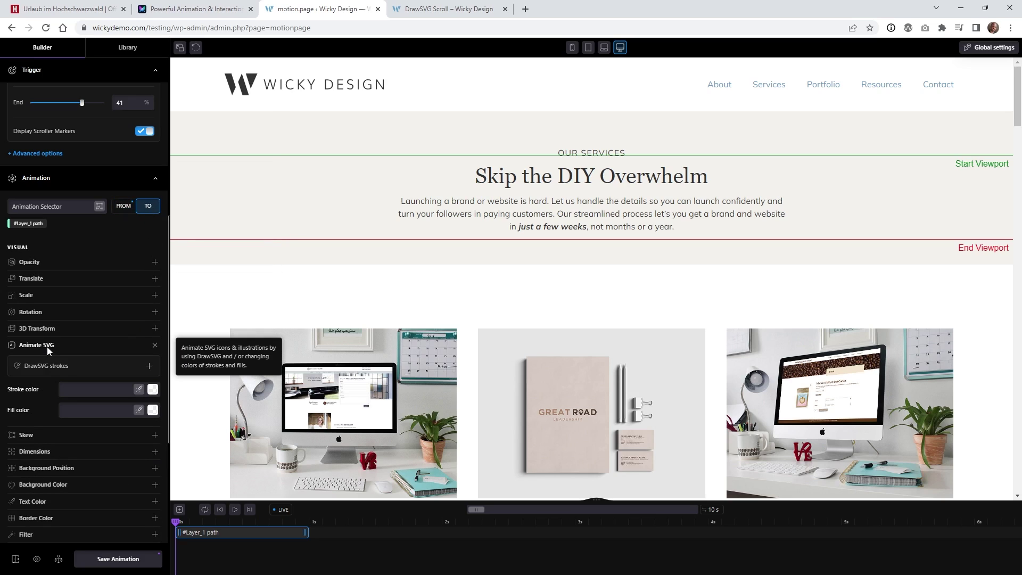
click(153, 389)
click(104, 406)
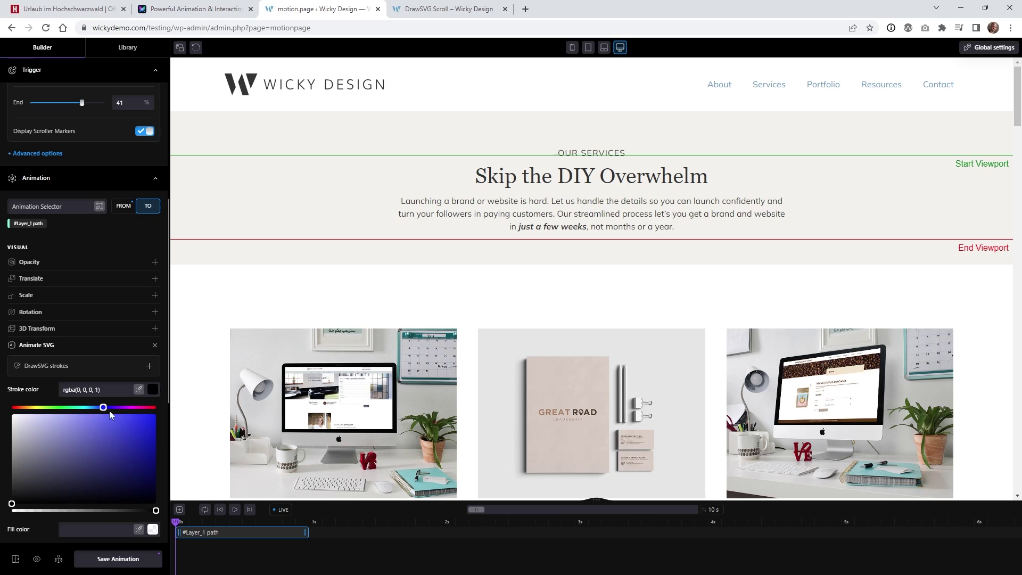
drag(112, 415, 164, 417)
click(164, 416)
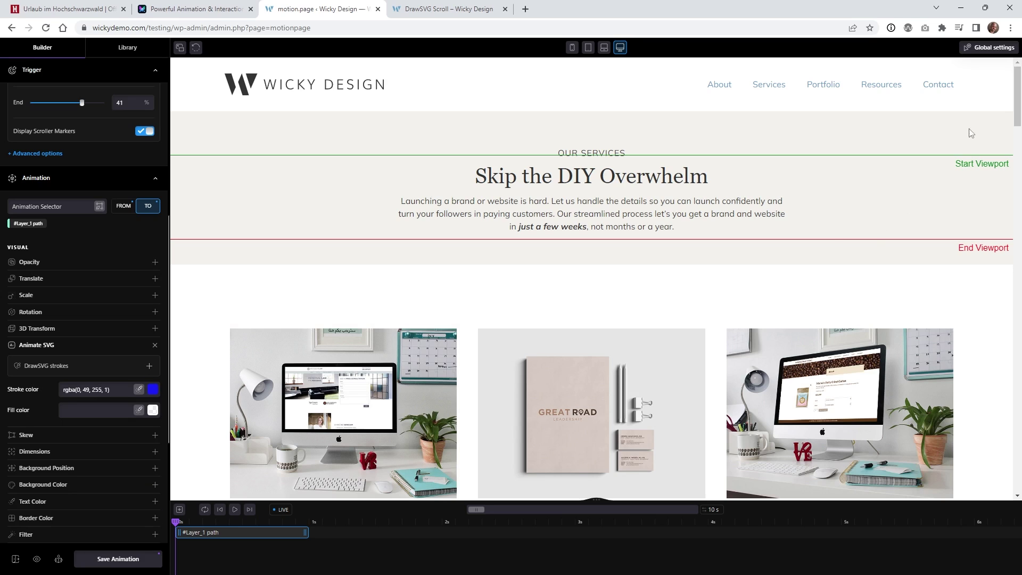
drag(1016, 101, 1018, 106)
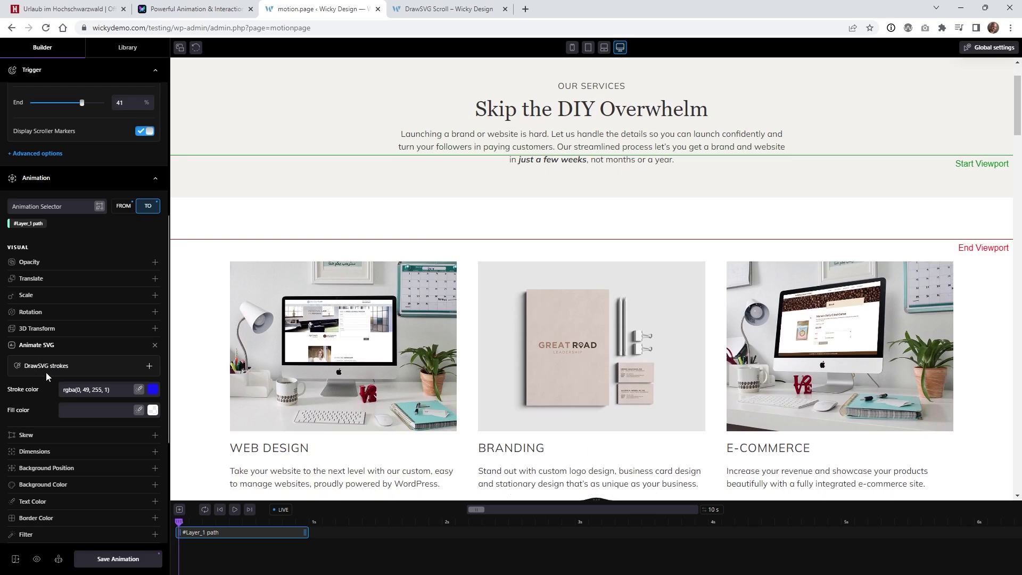
Enable DrawSVG strokes in the To state, using custom values of 0% 0% for From and 0% 100% for To
mouse_move(43, 375)
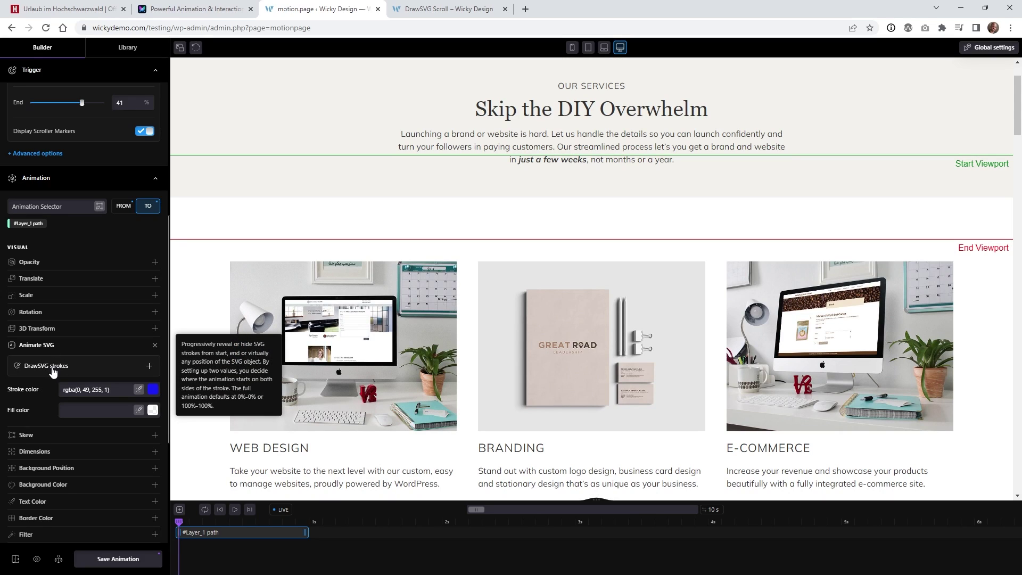
click(65, 367)
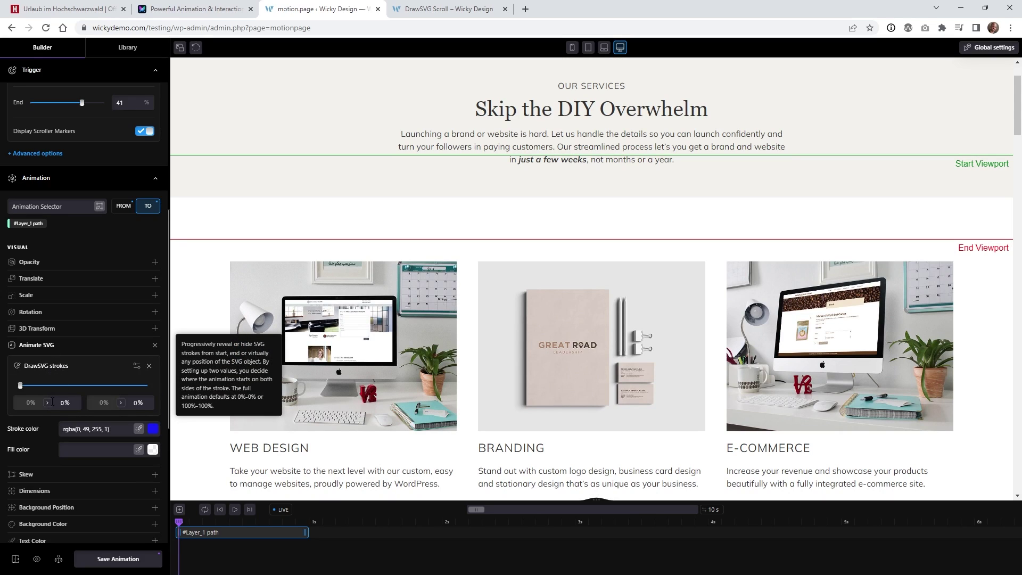
scroll(480, 299, down, 3)
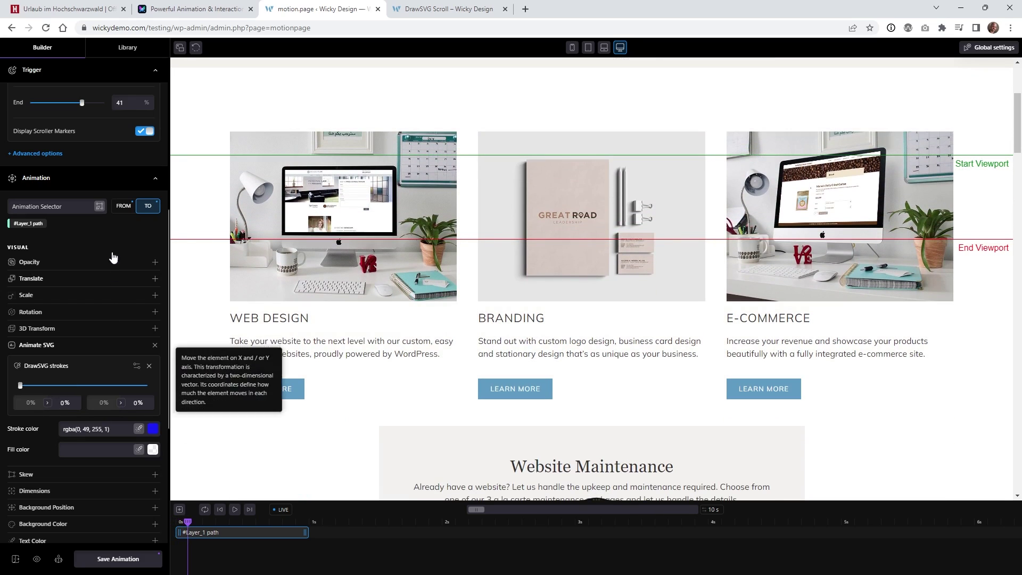
click(125, 208)
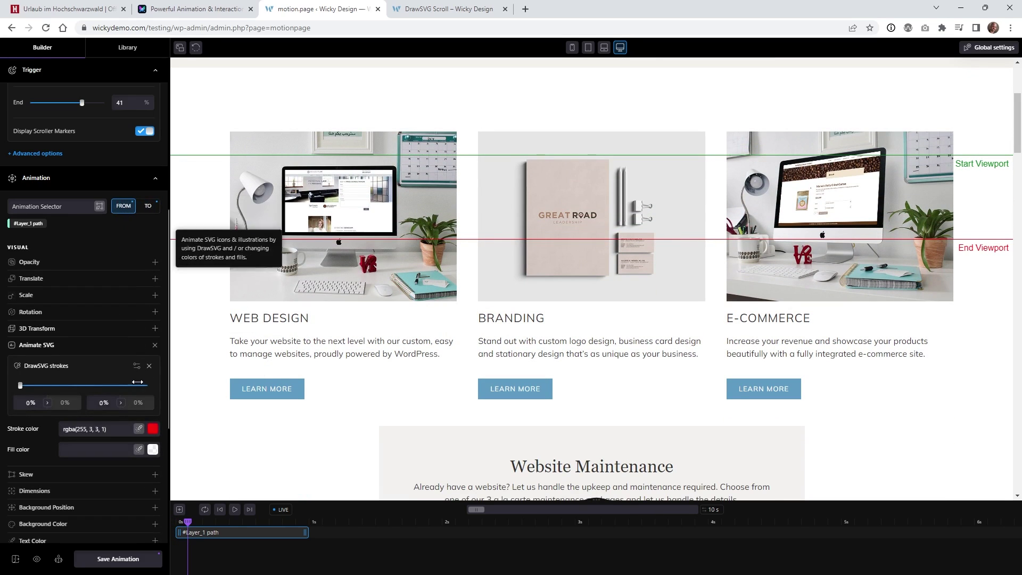
click(137, 369)
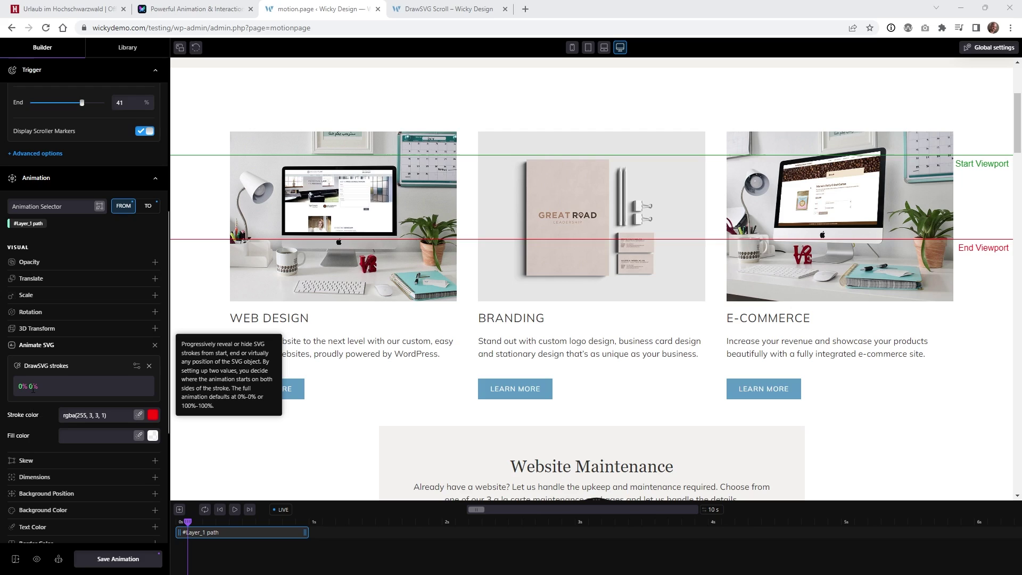
click(149, 207)
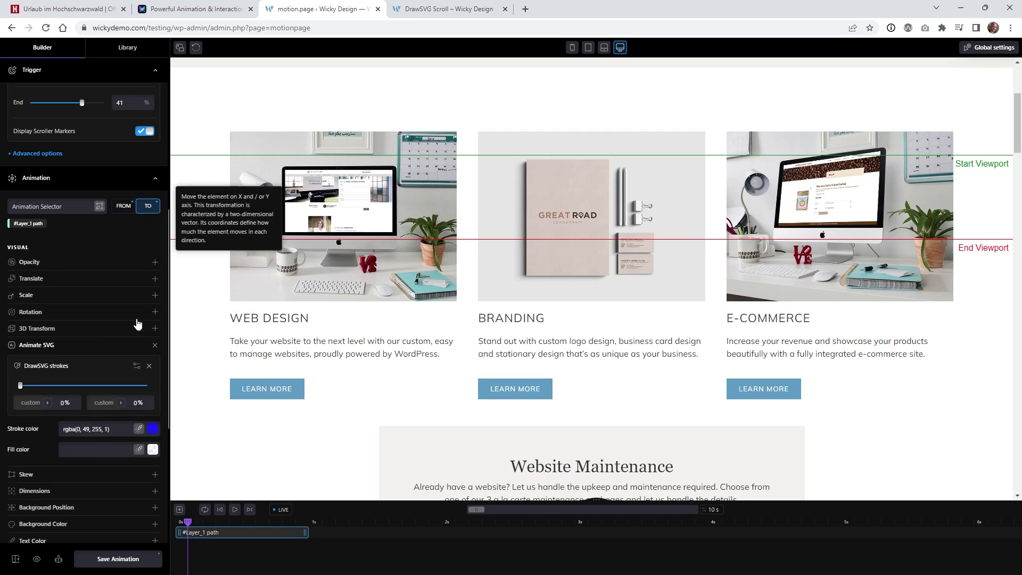
click(137, 367)
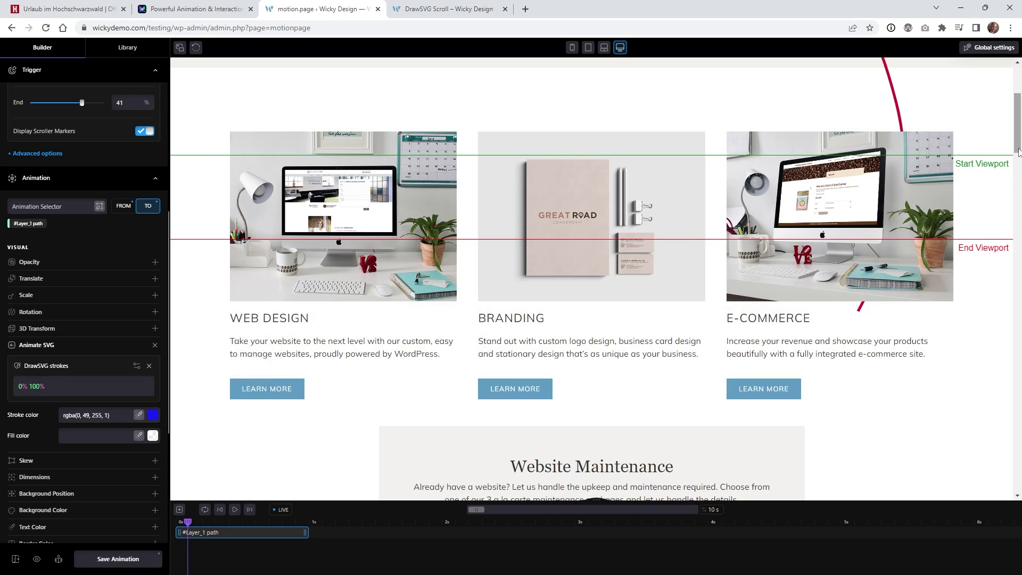
drag(1019, 153, 1018, 205)
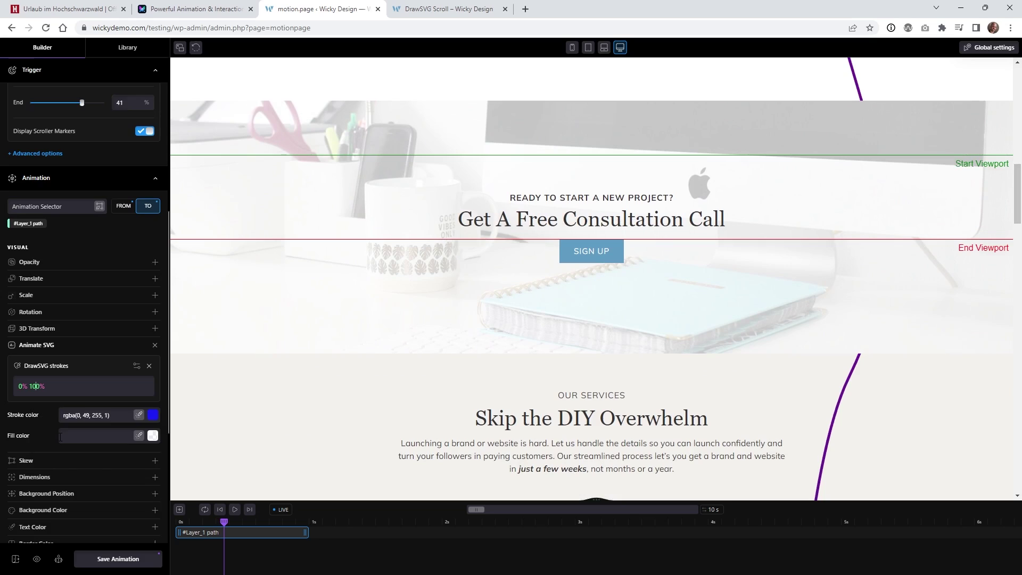
Set the animation's ease to None, then save the animation after checking the line's drawing and color in the preview
scroll(60, 437, down, 4)
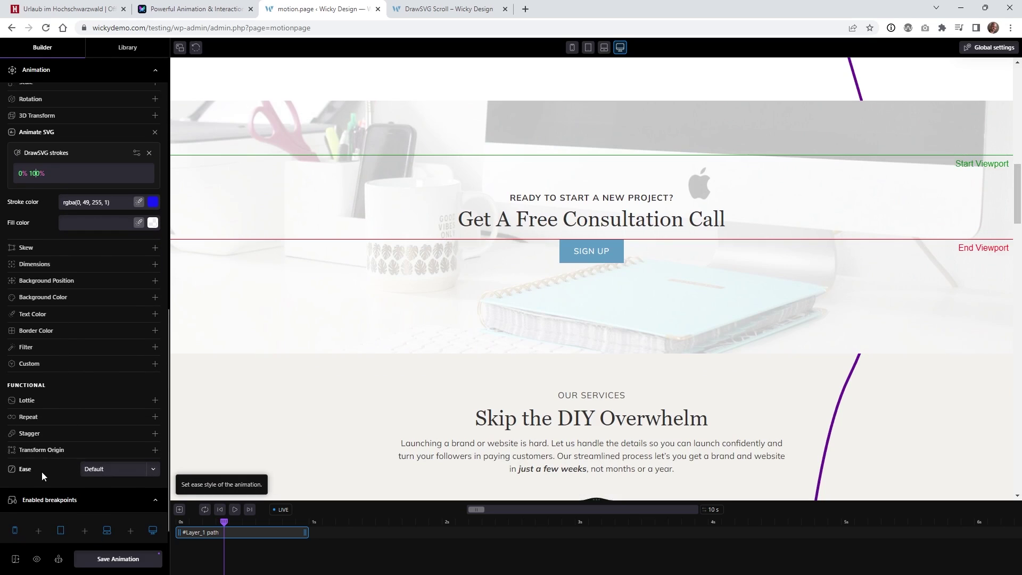
click(89, 472)
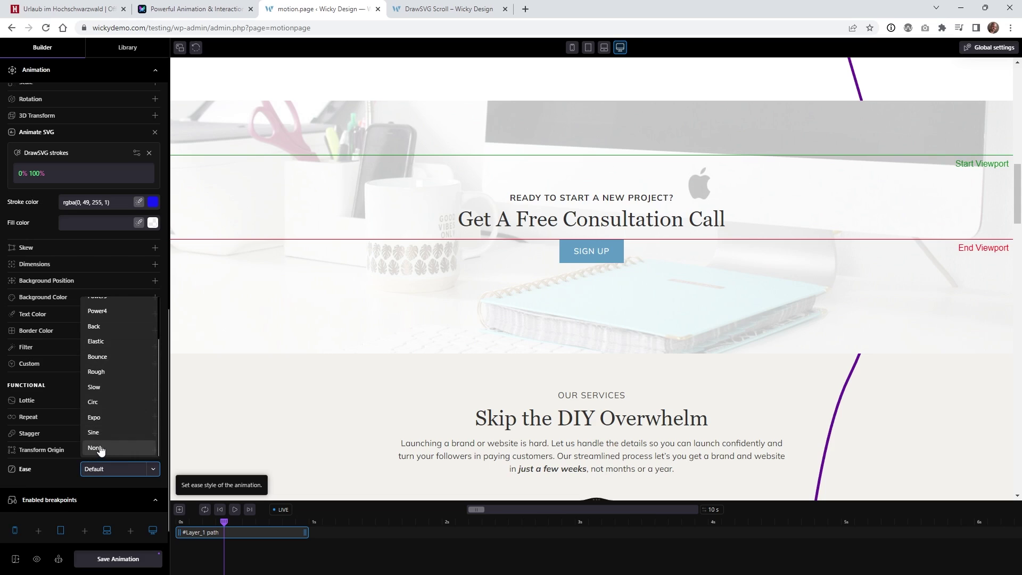
click(100, 449)
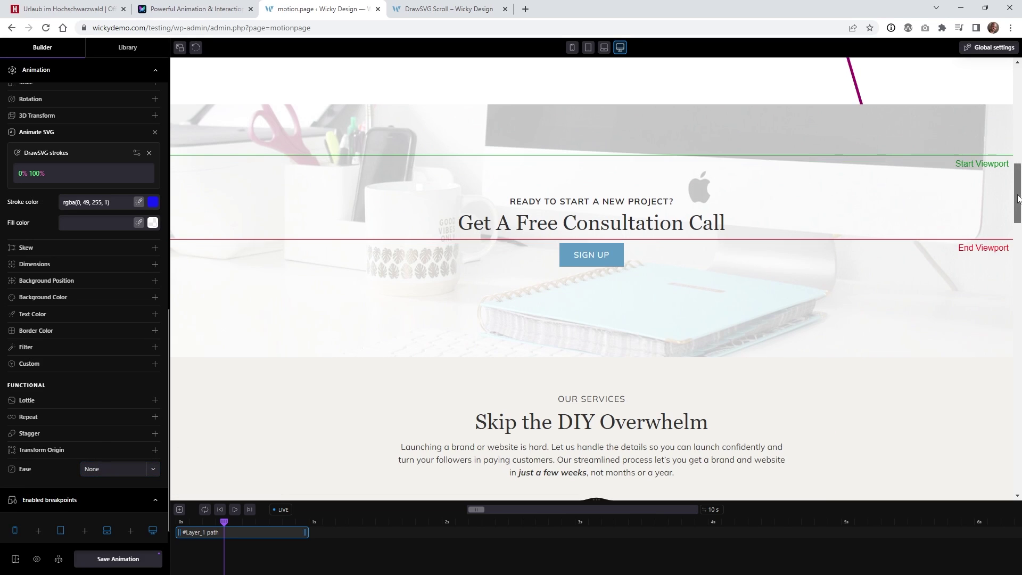
scroll(820, 245, up, 2)
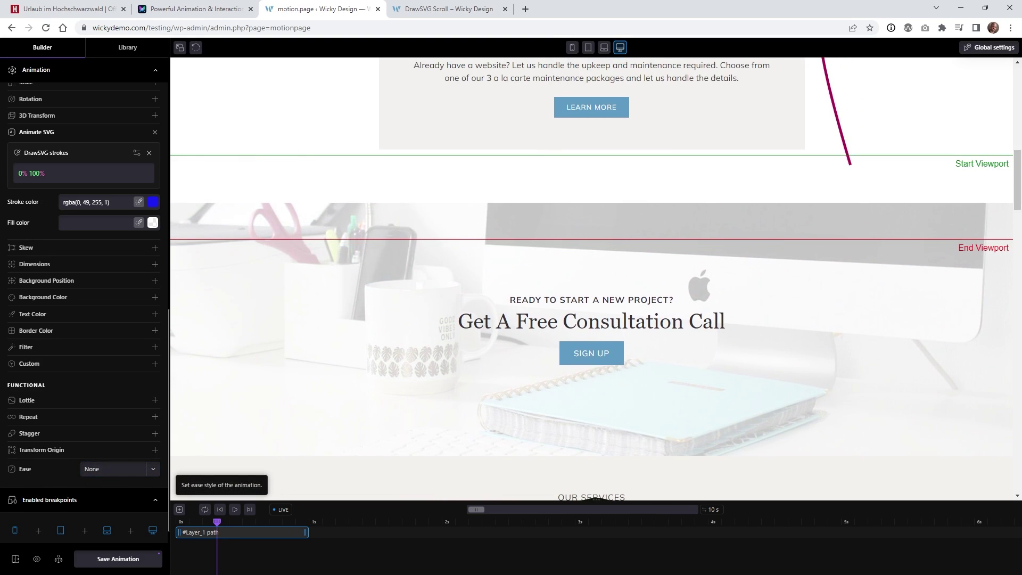
drag(1011, 178, 1017, 105)
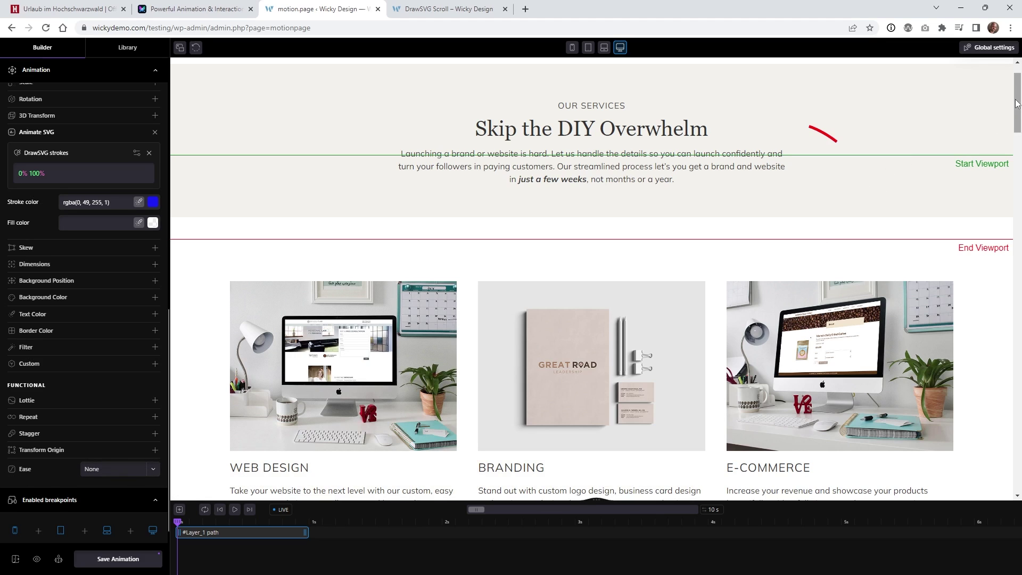
mouse_move(1017, 104)
mouse_down()
mouse_move(1000, 363)
mouse_move(1009, 97)
mouse_up()
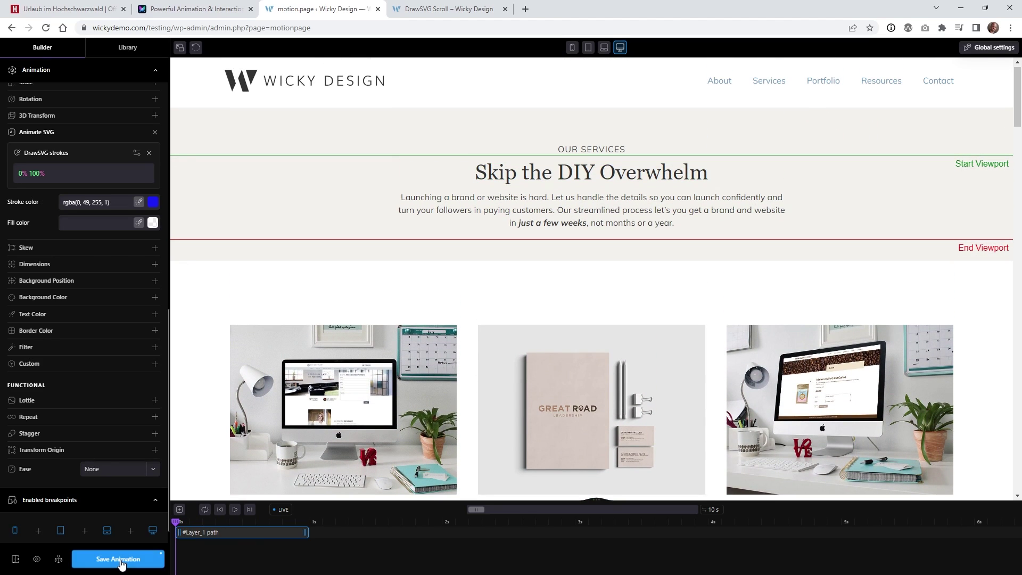
Reload the live DrawSVG Scroll page and check the line's color change while scrolling
click(421, 9)
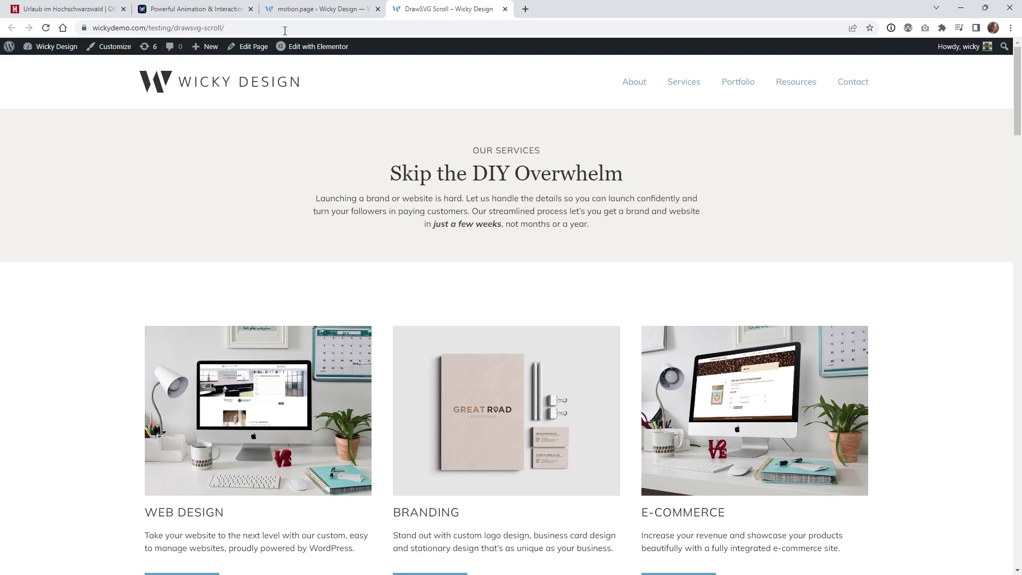
click(47, 28)
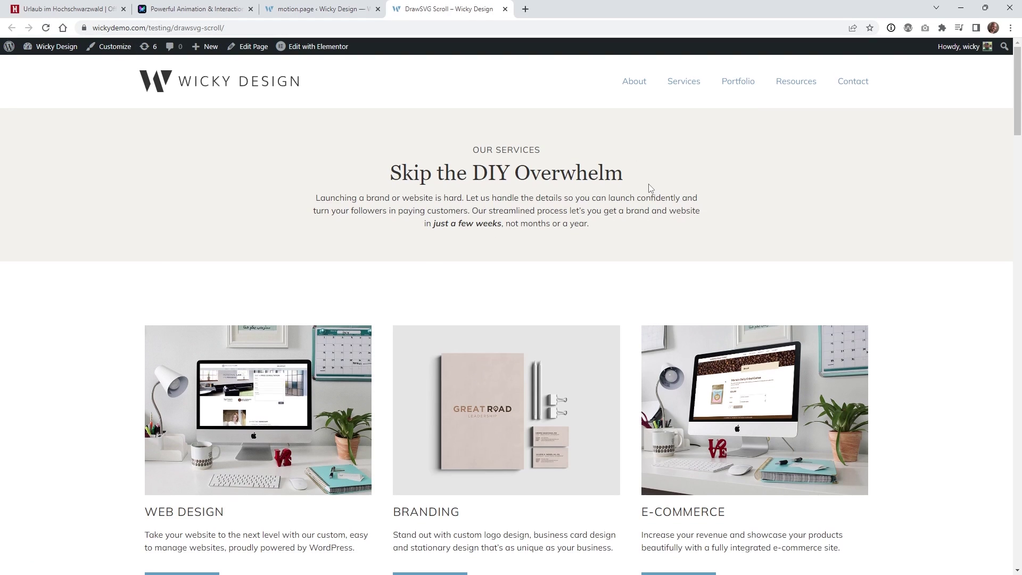
scroll(651, 188, down, 1)
mouse_move(1012, 114)
mouse_down()
mouse_move(1017, 442)
mouse_move(1019, 100)
mouse_up()
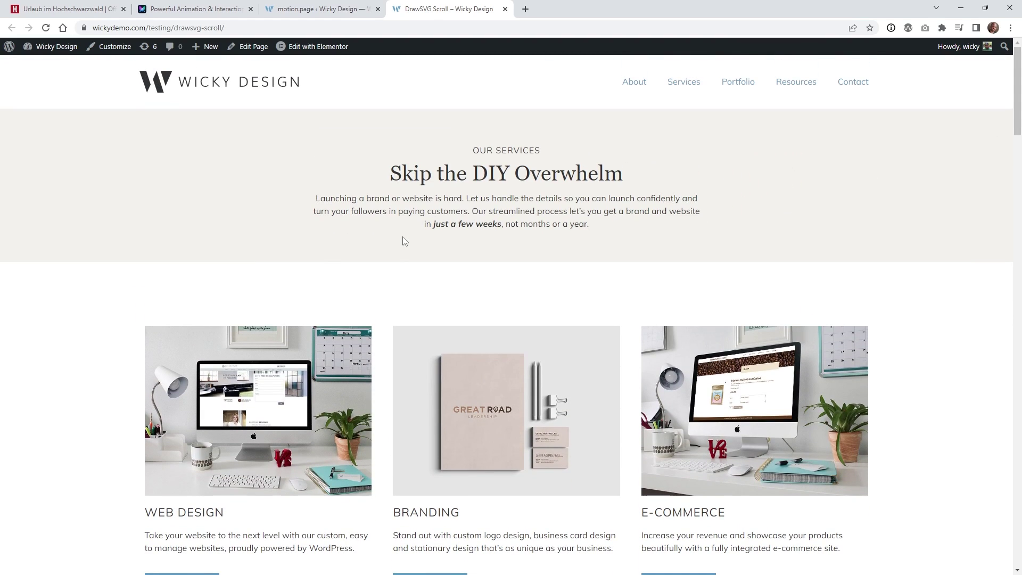
Review the scroll-drawn white line on the Hochschwarzwald site from the Reisemagazin section down to the footer and back up
click(60, 7)
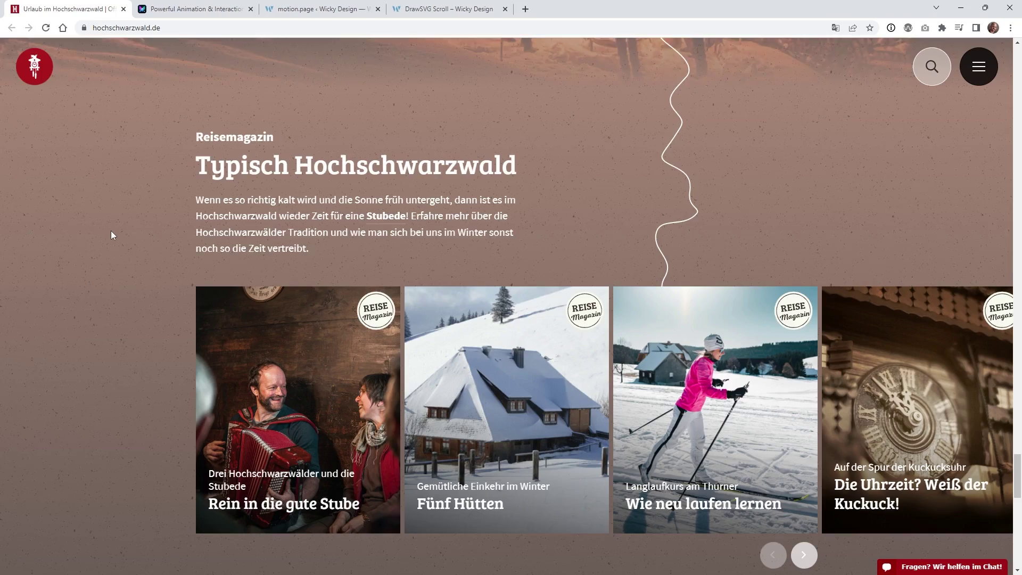
scroll(111, 232, down, 10)
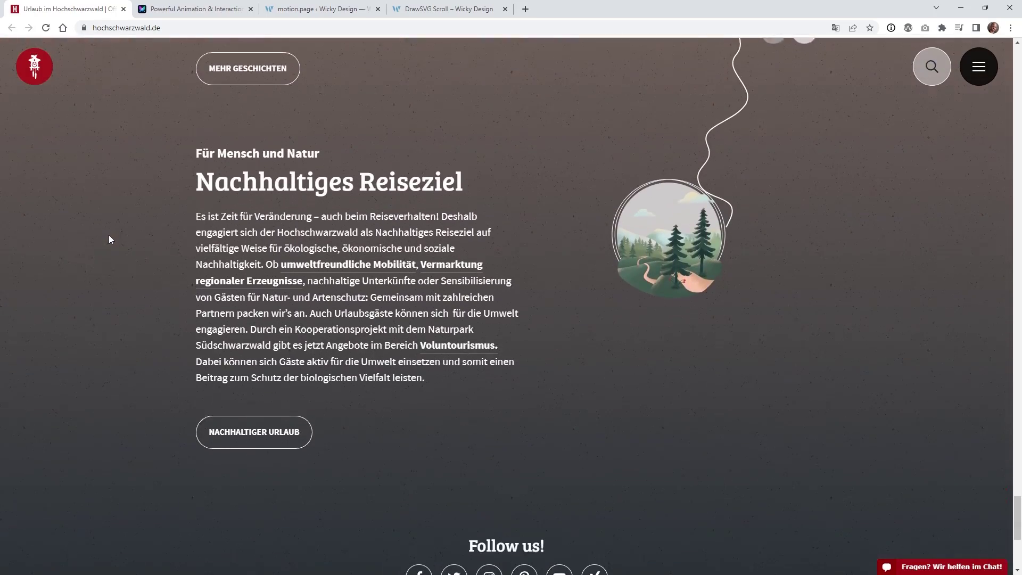
scroll(109, 235, down, 4)
scroll(653, 240, down, 2)
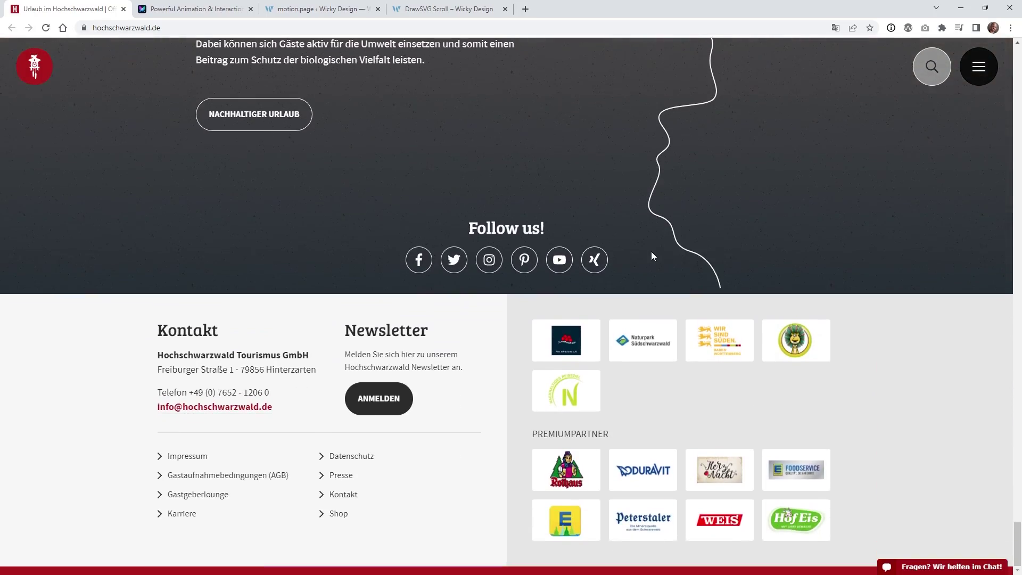
scroll(652, 252, up, 15)
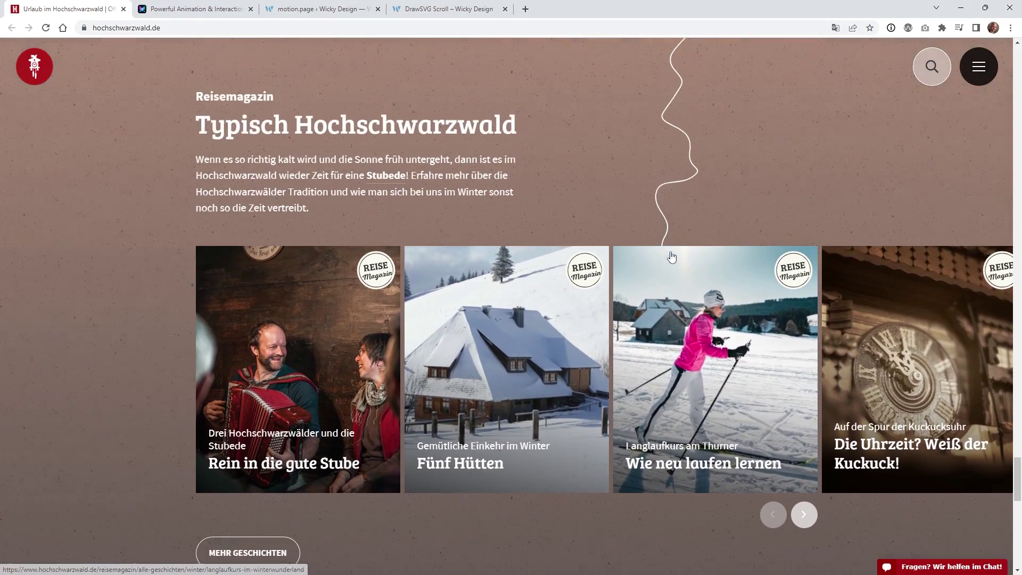
scroll(672, 257, up, 15)
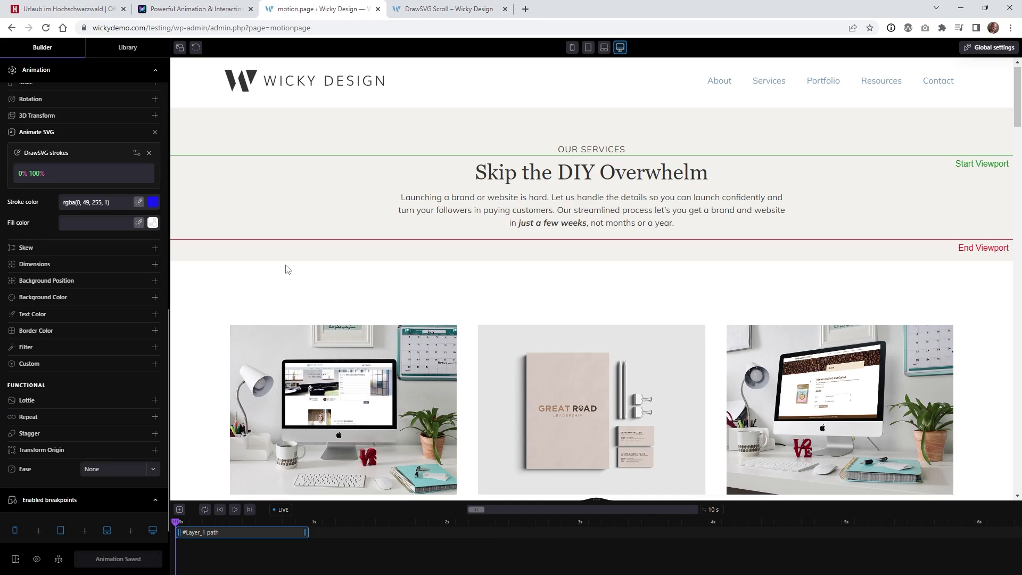